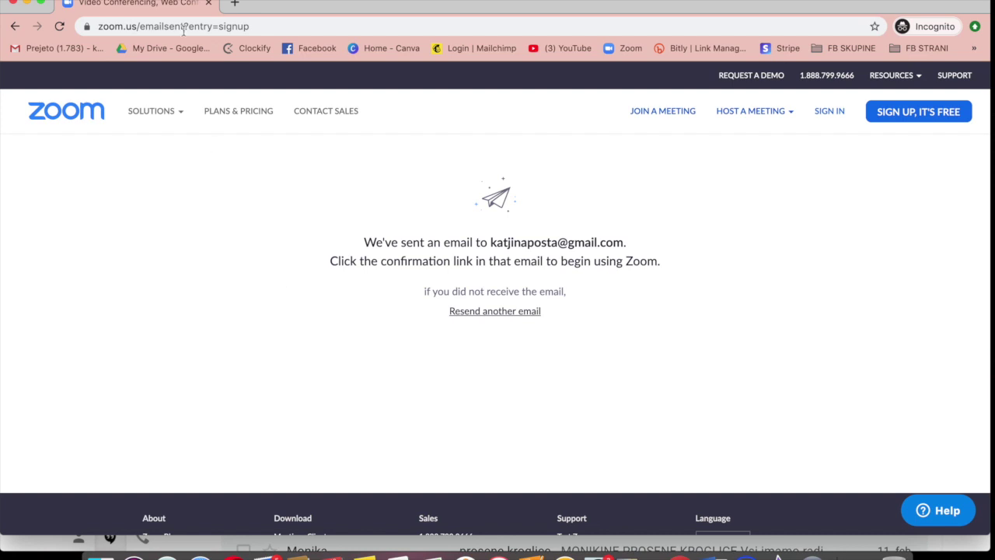
# Check the confirmation page saying the activation email was sent, with a resend link.
pyautogui.moveTo(152, 110)
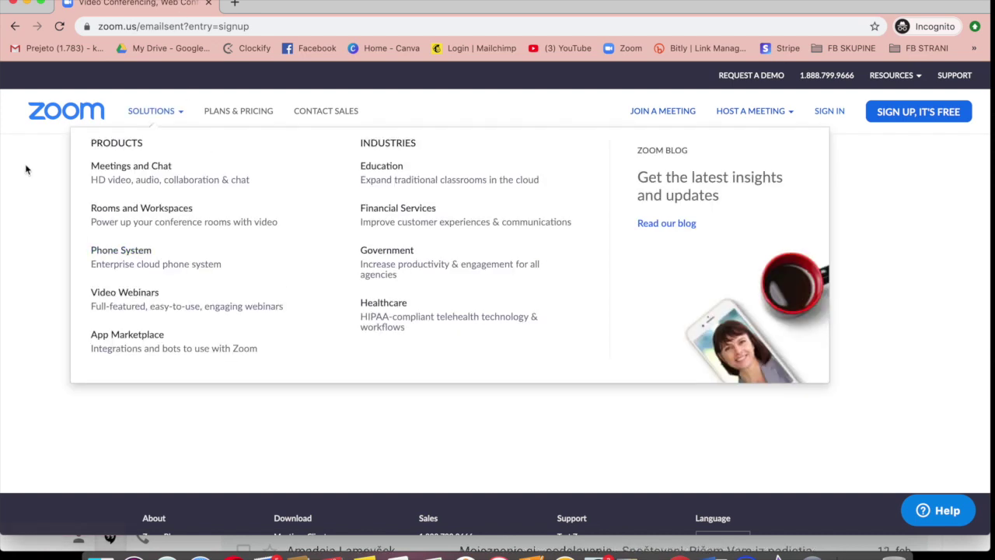
# Open the Zoom activation email in the Gmail inbox and follow its Activate Account link.
pyautogui.click(28, 4)
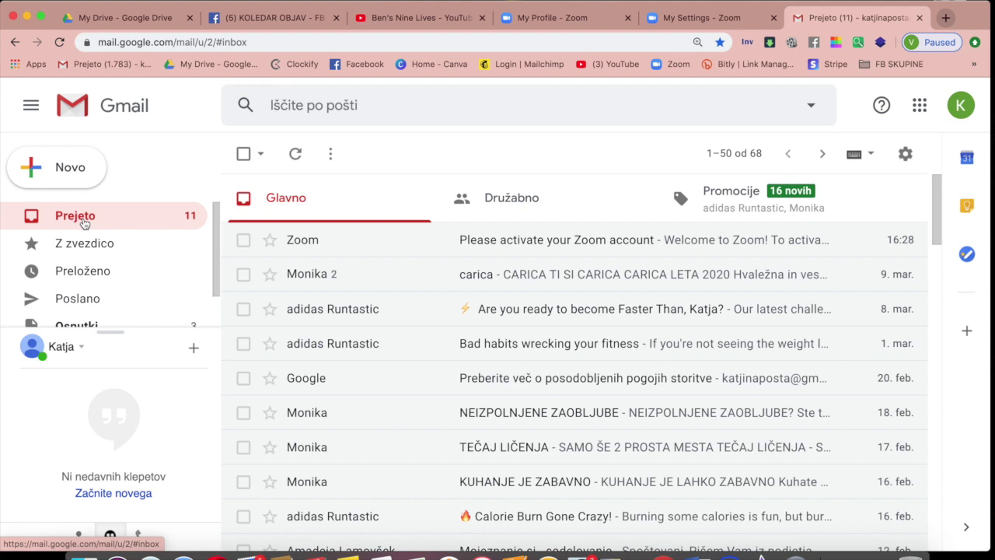
pyautogui.click(366, 240)
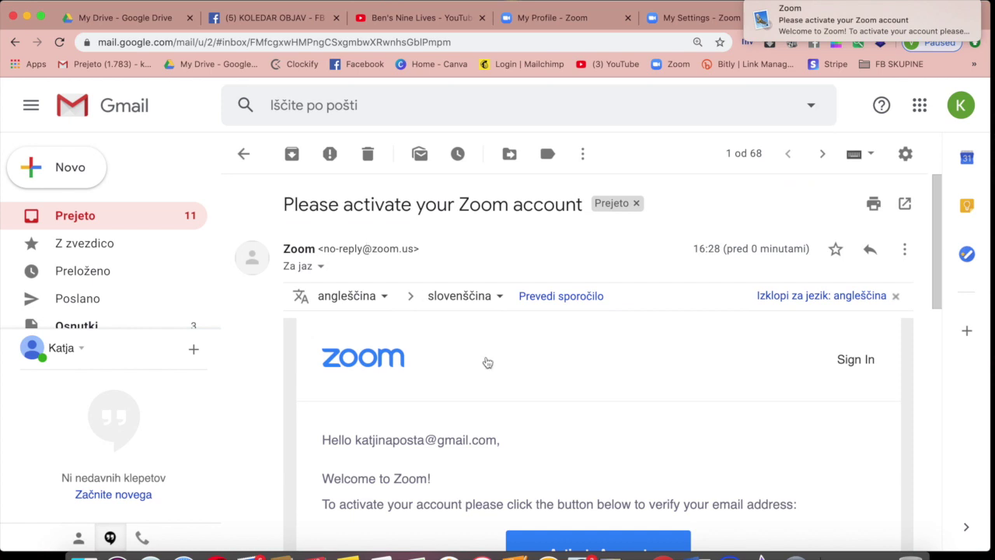
pyautogui.scroll(-3, 498, 381)
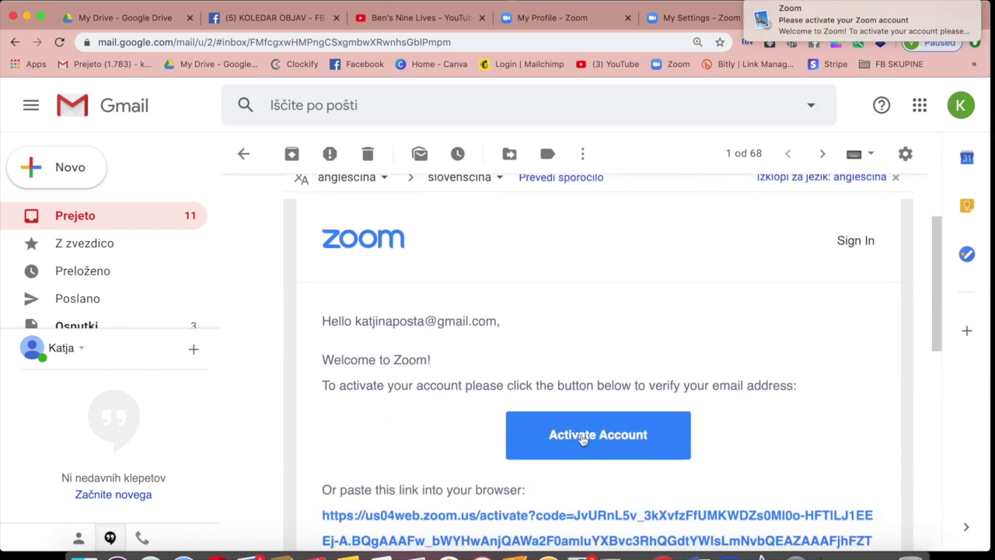
pyautogui.click(582, 439)
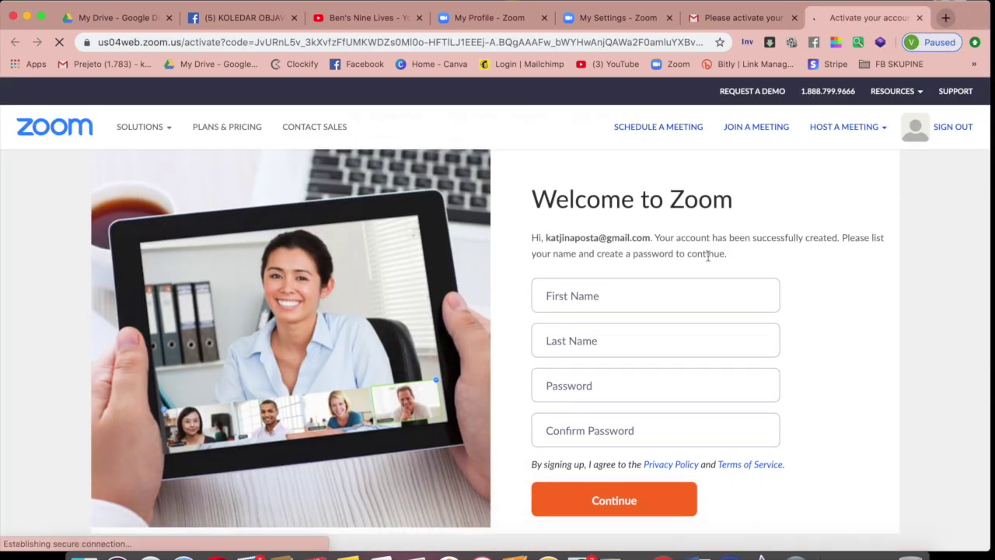
# Autofill the first and last name fields on the Welcome form.
pyautogui.click(630, 300)
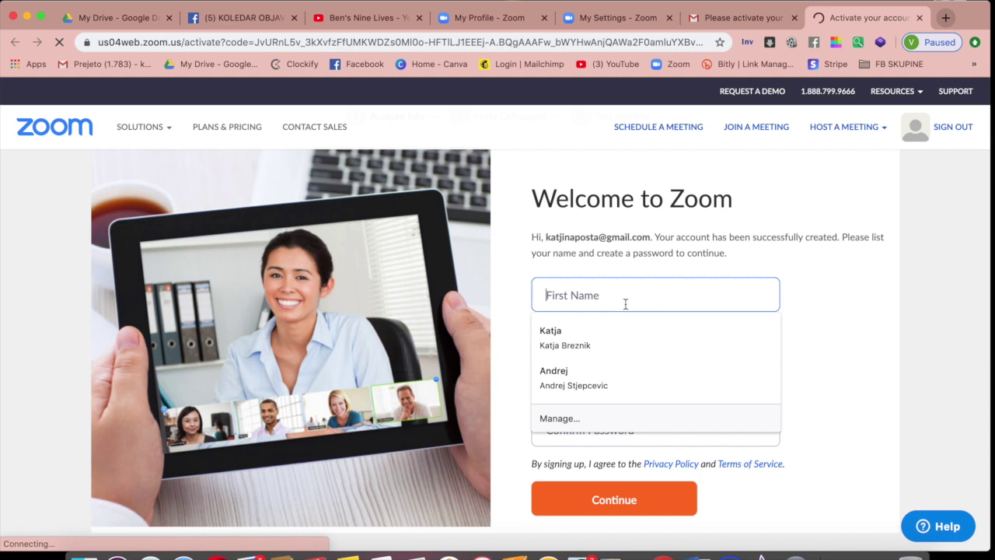
pyautogui.click(604, 333)
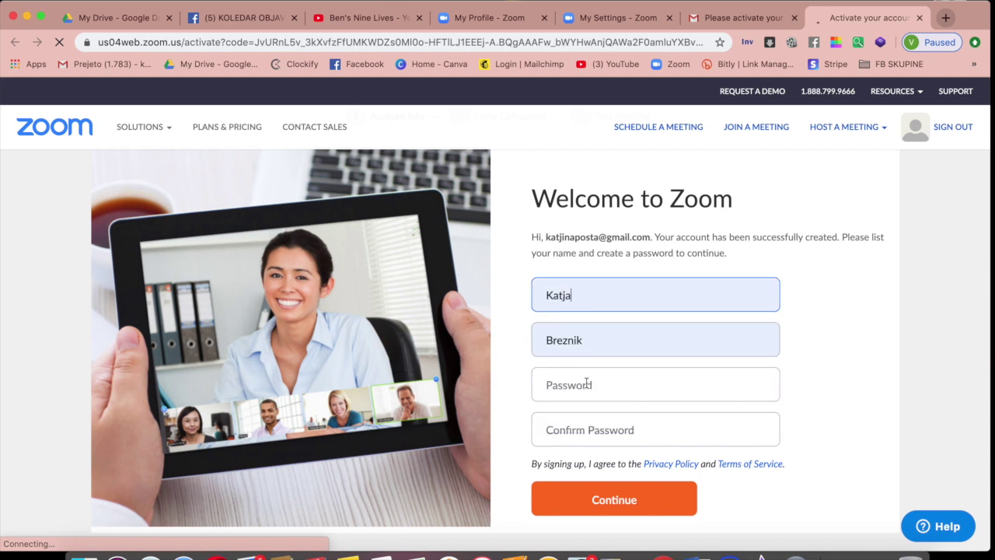
pyautogui.click(586, 382)
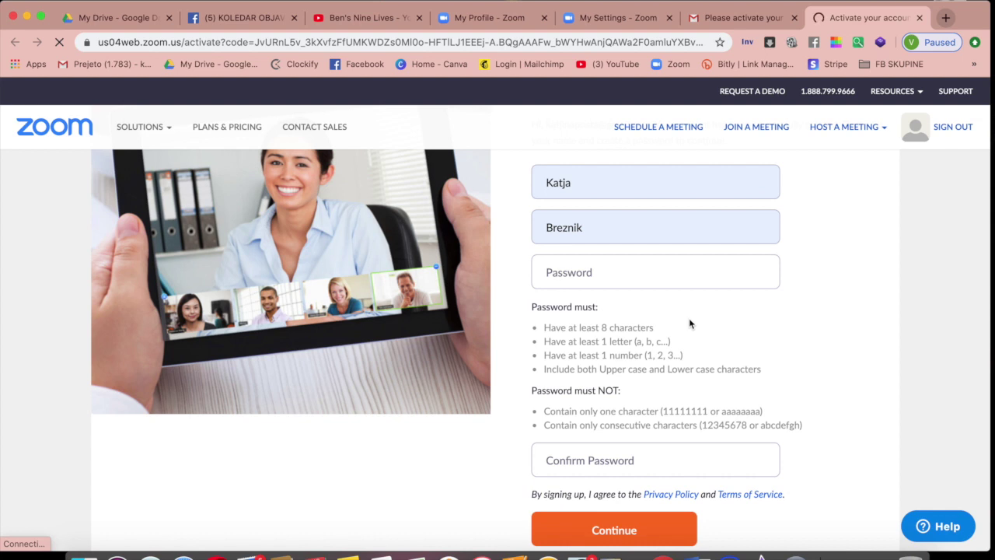
# Enter the account password in both password fields and submit the account details.
pyautogui.click(668, 273)
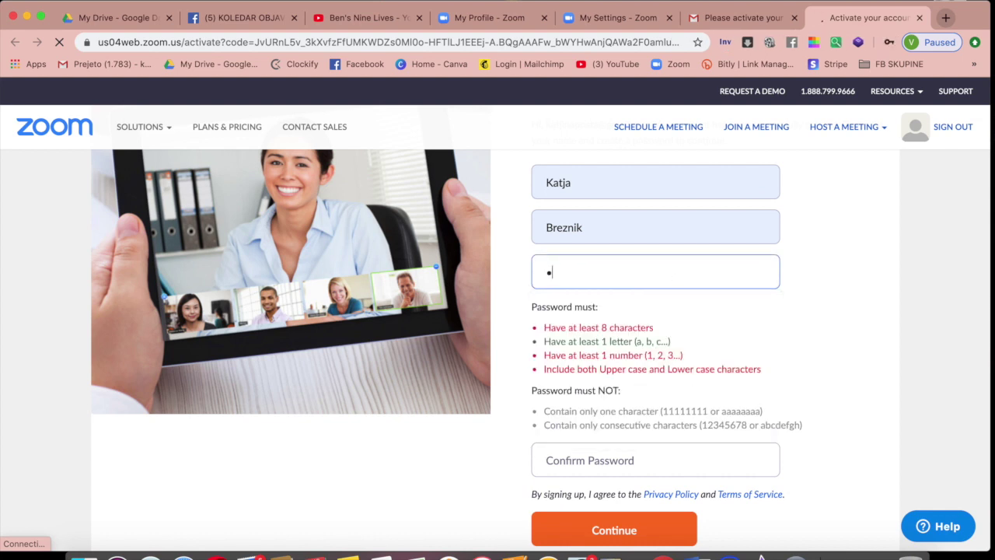
pyautogui.press('BackSpace')
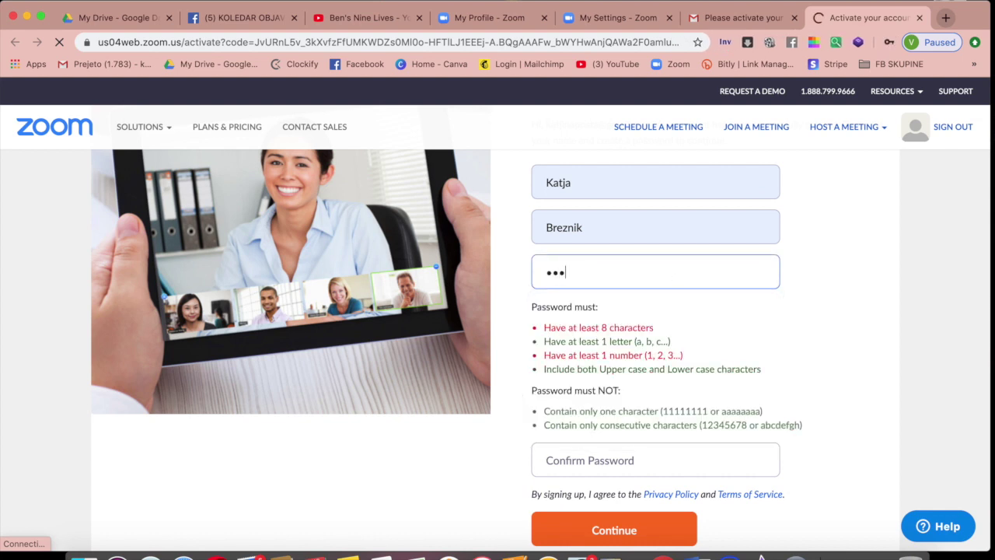
pyautogui.scroll(-2, 680, 345)
pyautogui.click(647, 405)
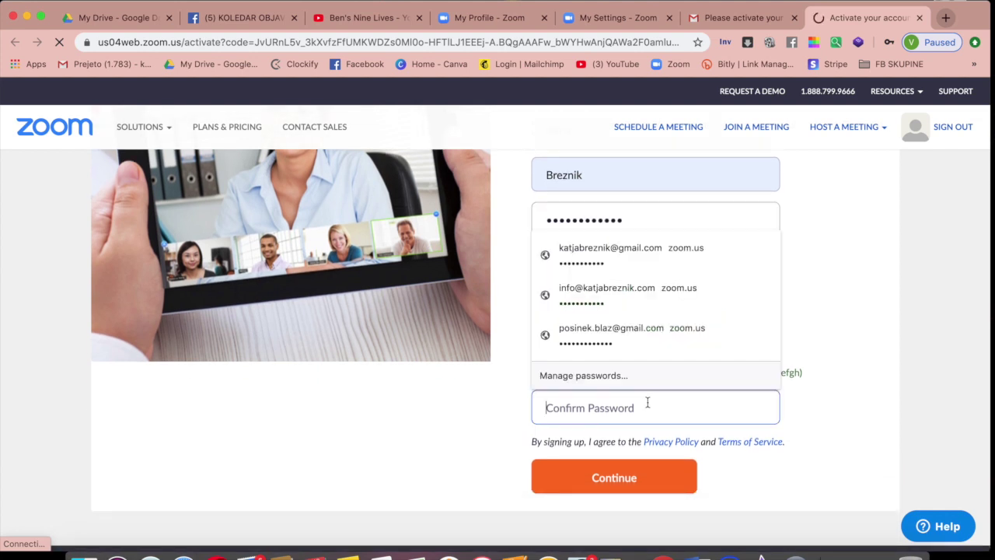
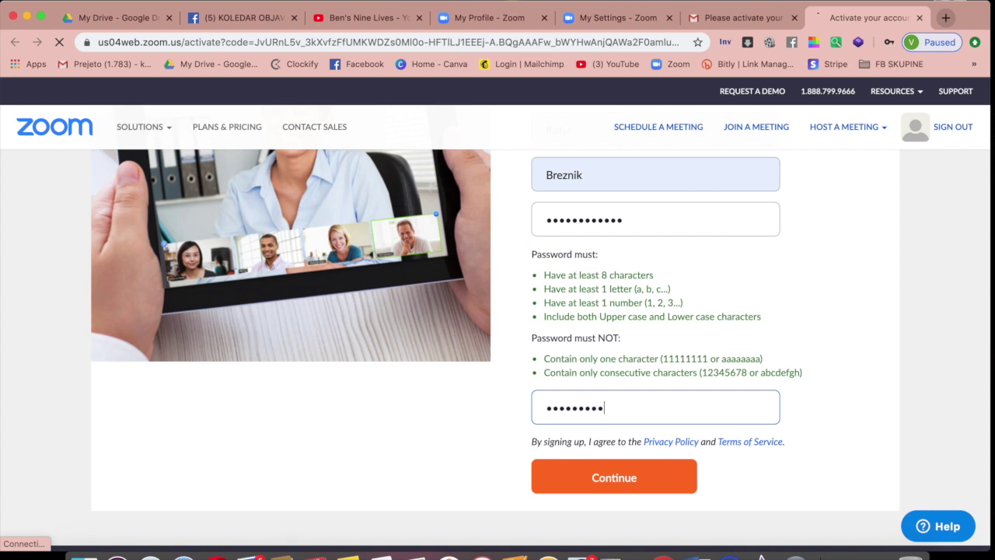
pyautogui.click(635, 477)
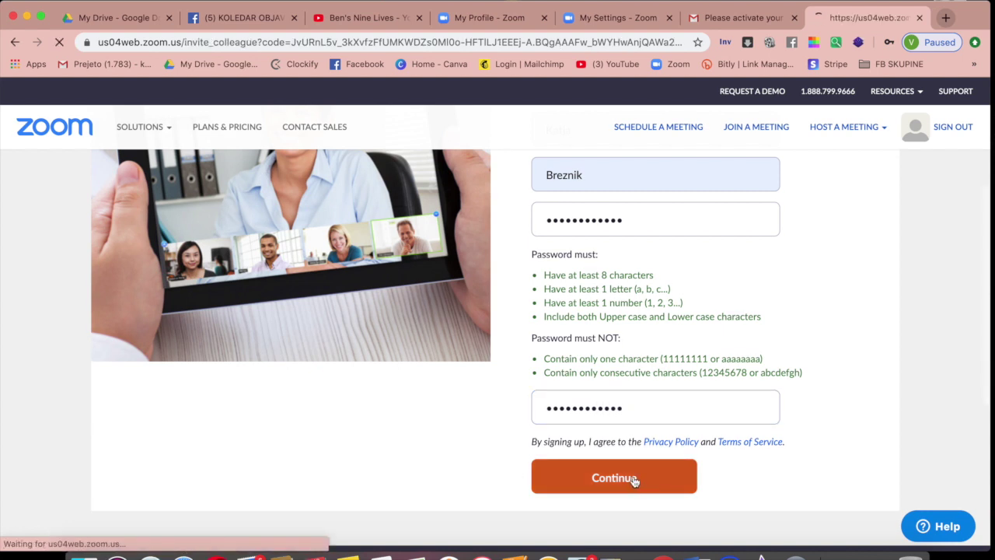
pyautogui.scroll(-3, 633, 480)
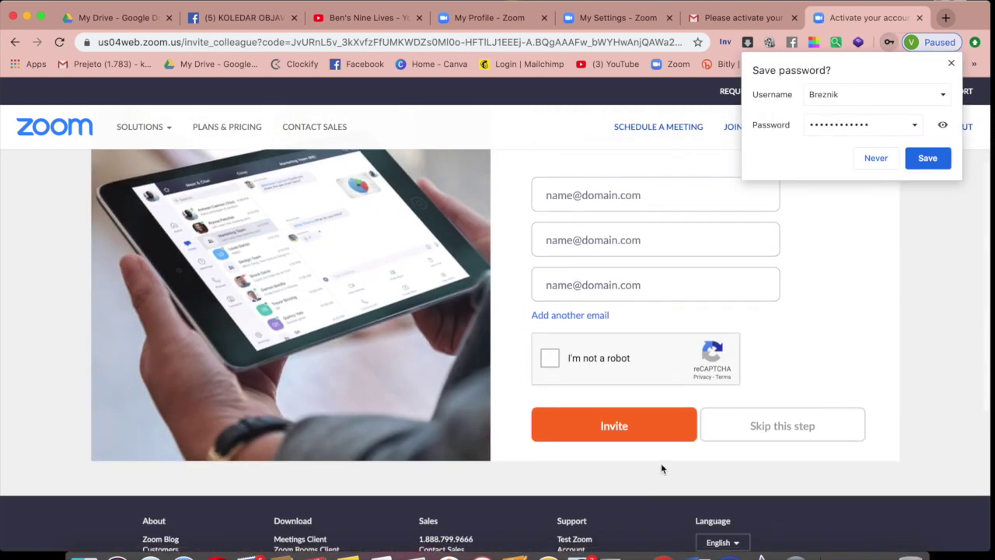
# Skip inviting colleagues and go to the account profile.
pyautogui.click(792, 434)
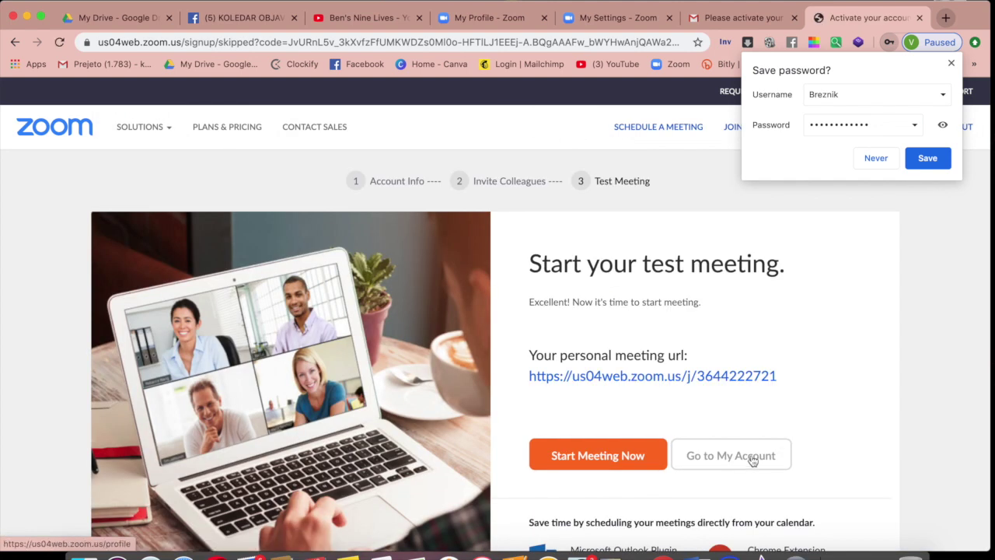
pyautogui.scroll(-2, 786, 400)
pyautogui.click(717, 358)
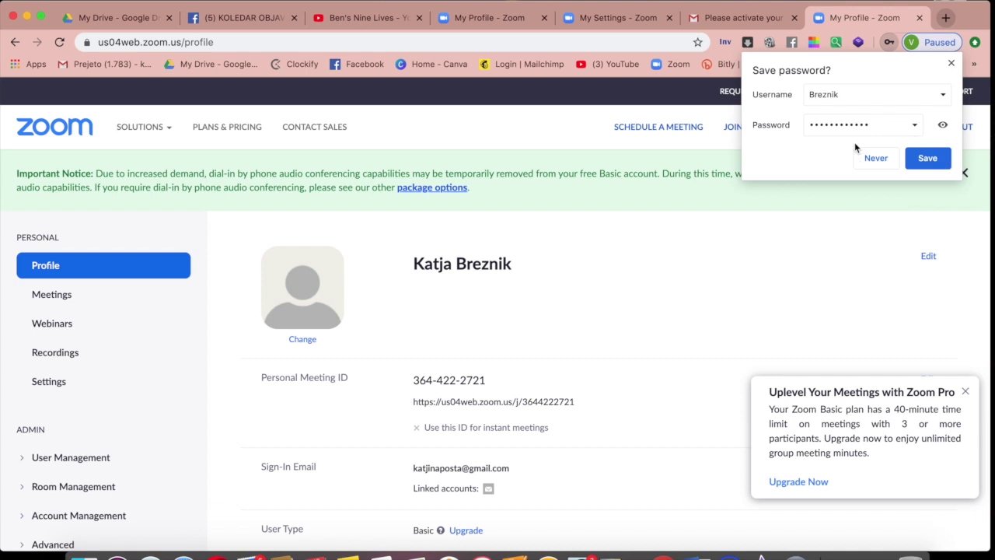
# Decline saving the browser password, then dismiss the dial-in notice and Zoom Pro popup.
pyautogui.click(876, 158)
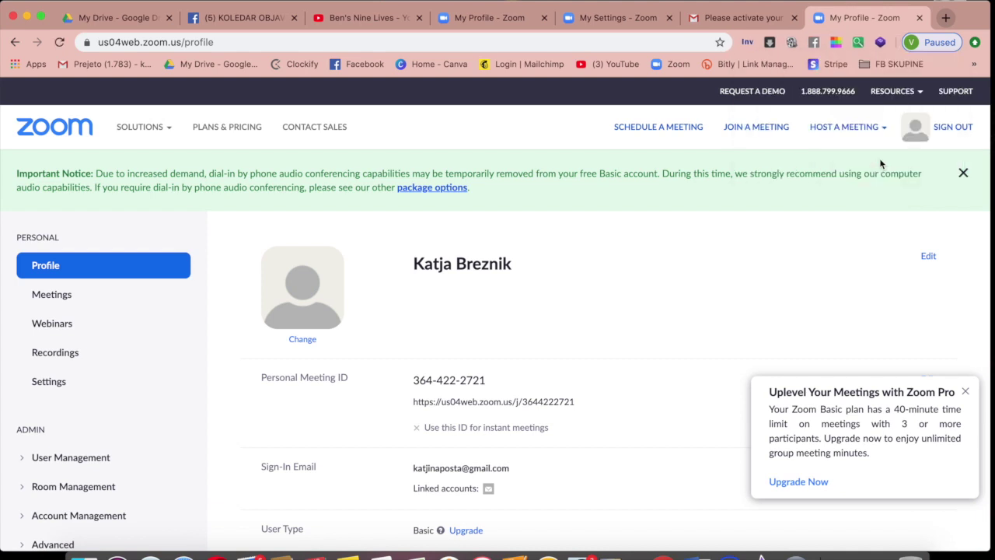
pyautogui.click(964, 173)
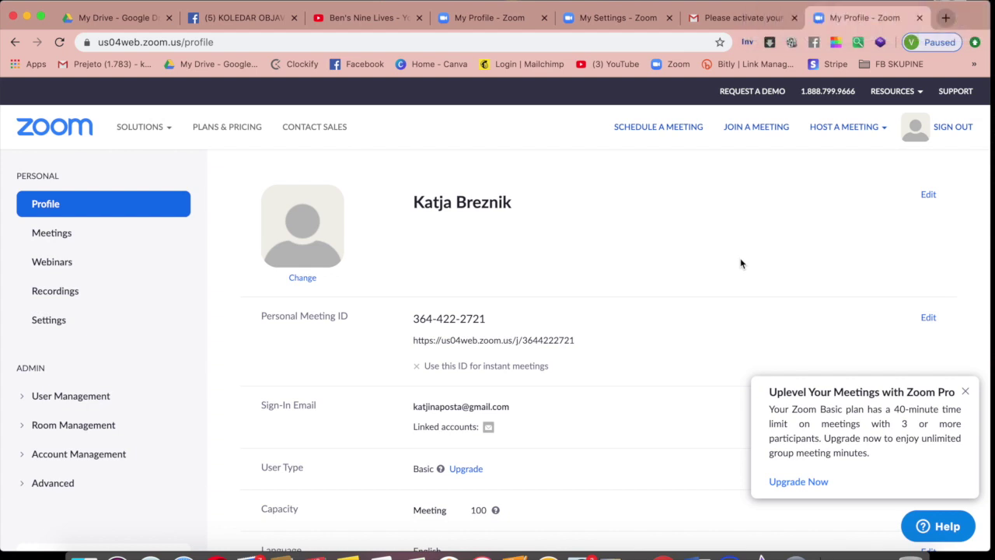
pyautogui.click(967, 393)
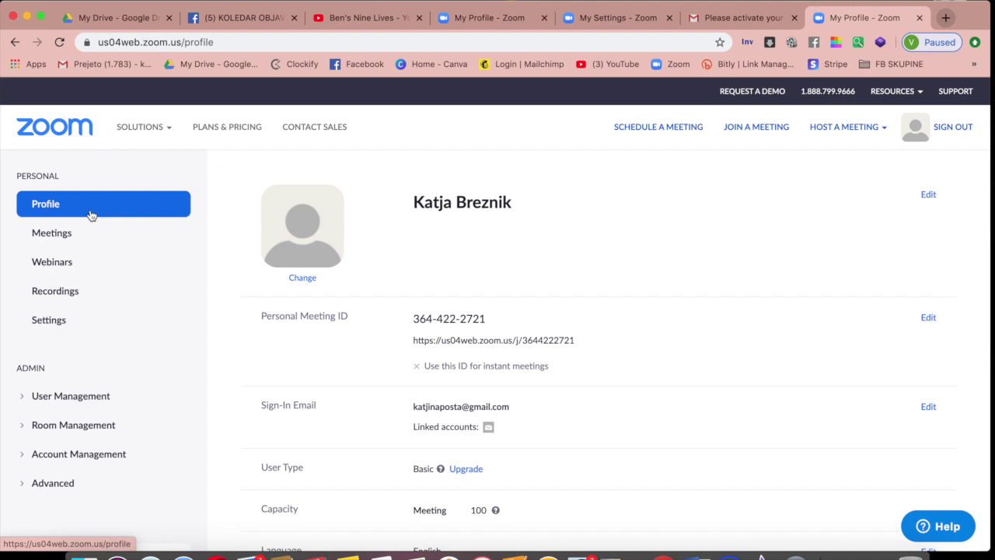
# Edit the profile's time zone, setting it to GMT+1:00 Sarajevo, Skopje, Zagreb.
pyautogui.scroll(-1, 474, 233)
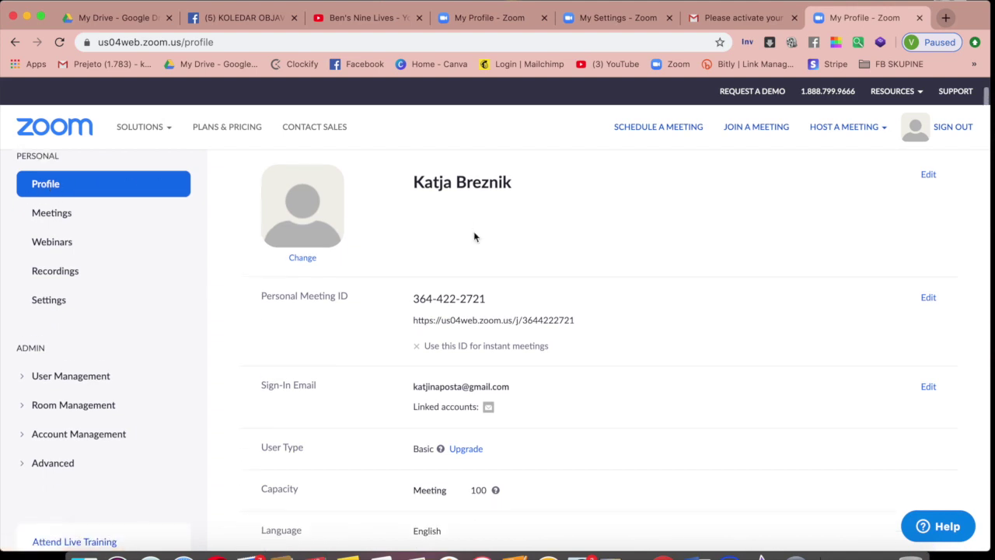
pyautogui.scroll(-5, 499, 402)
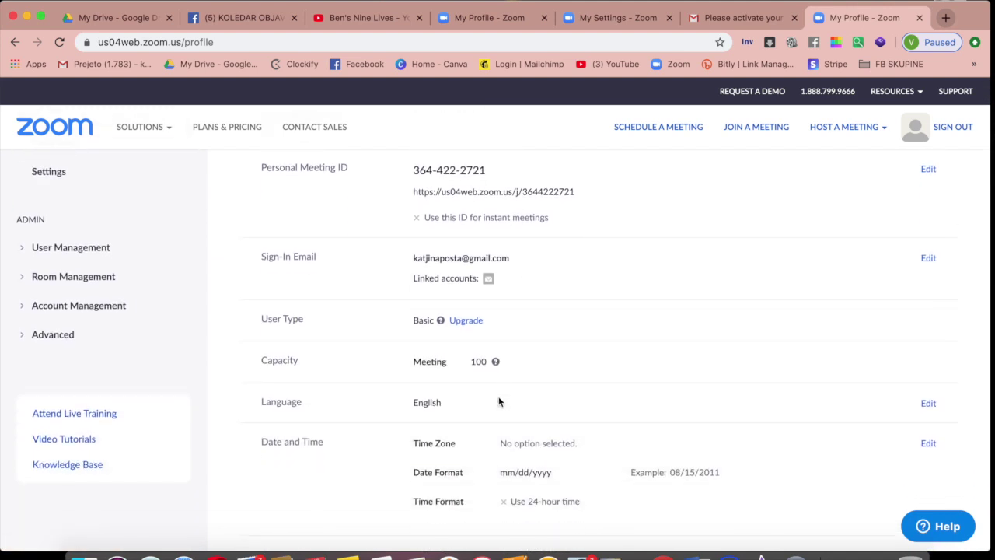
pyautogui.scroll(-1, 573, 381)
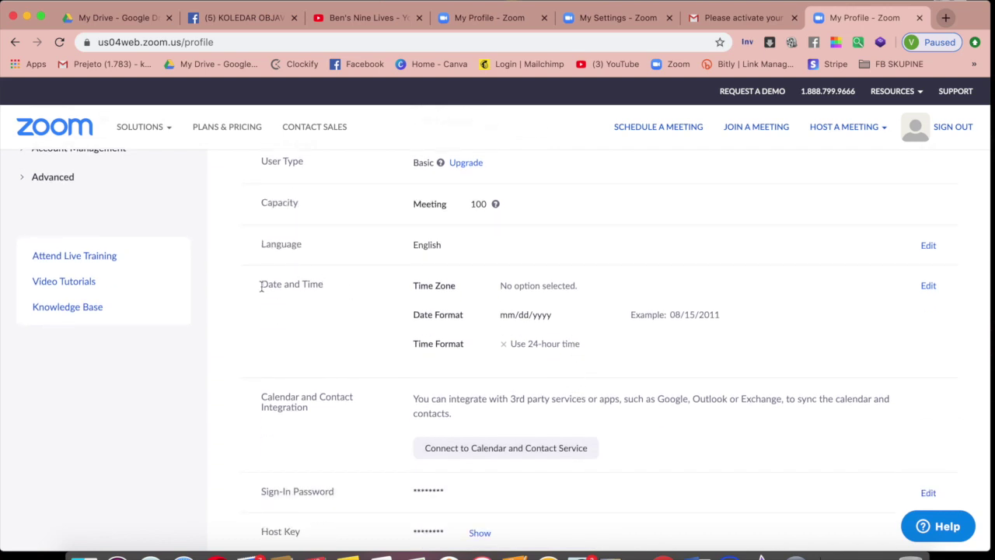
pyautogui.moveTo(259, 285); pyautogui.dragTo(323, 286)
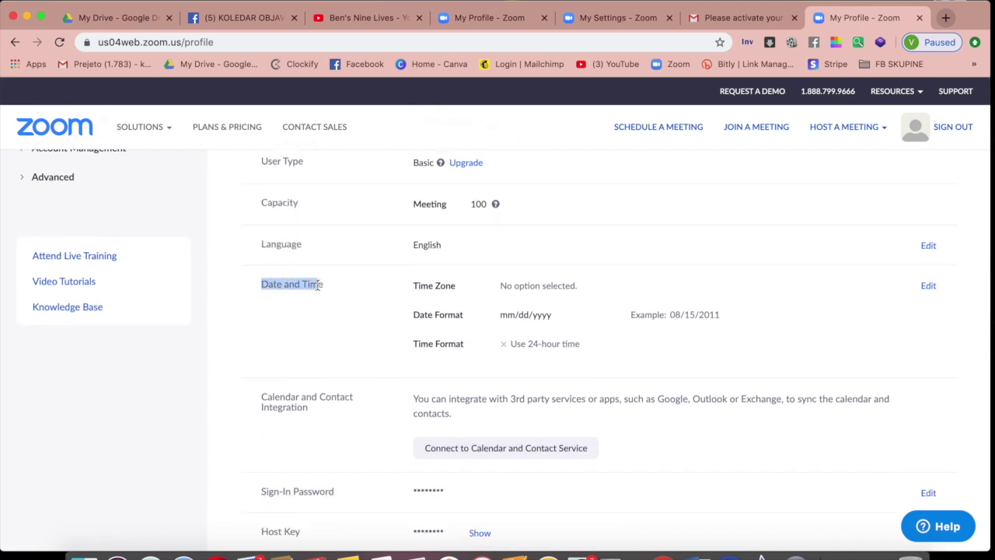
pyautogui.click(928, 287)
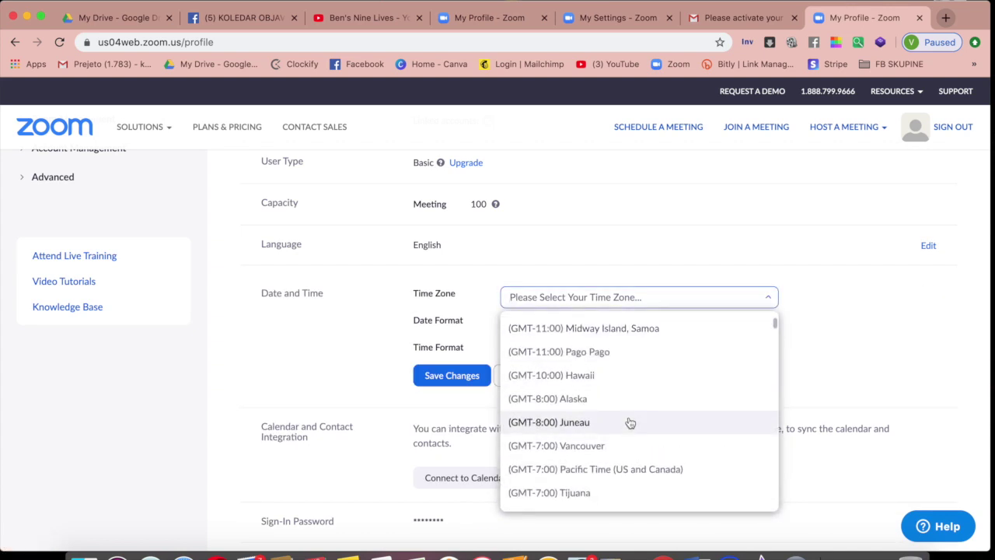
pyautogui.scroll(-15, 630, 422)
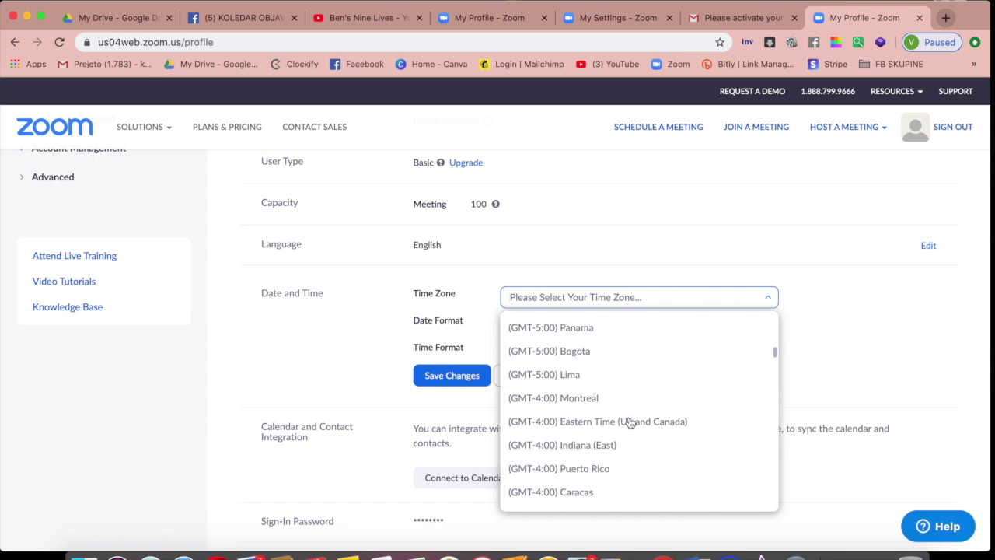
pyautogui.scroll(-8, 629, 422)
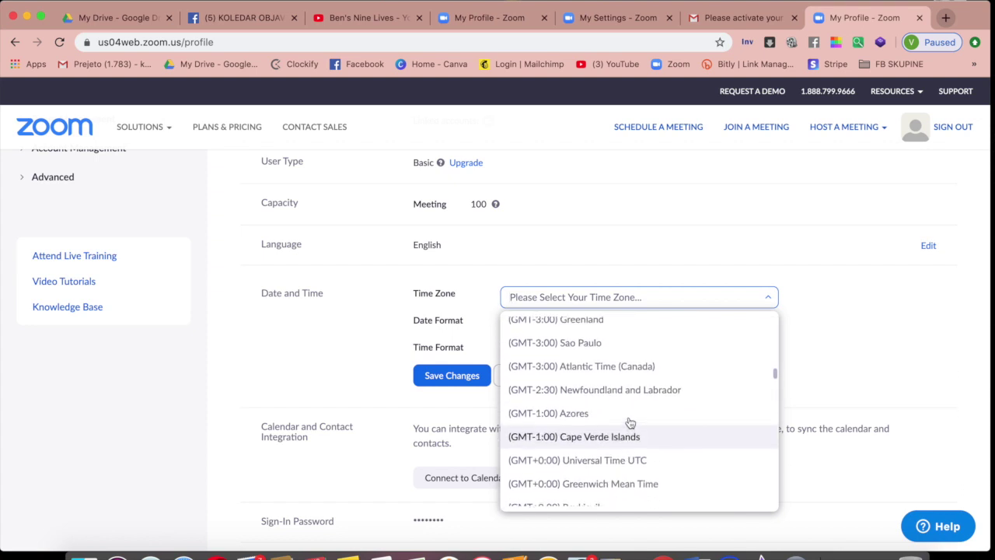
pyautogui.scroll(-8, 628, 420)
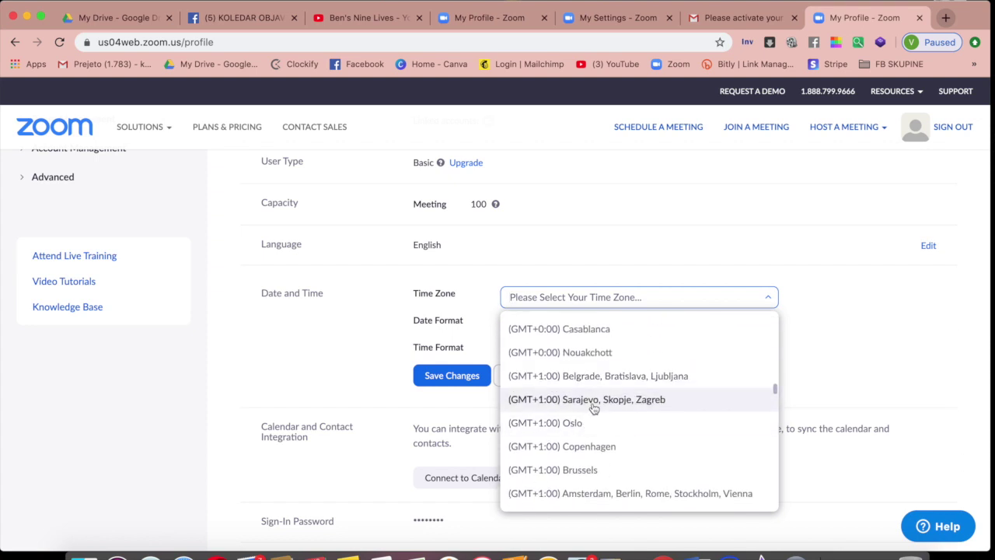
pyautogui.click(592, 406)
# Set the date format to dd/mm/yyyy, enable 24-hour time, and save the changes.
pyautogui.click(620, 327)
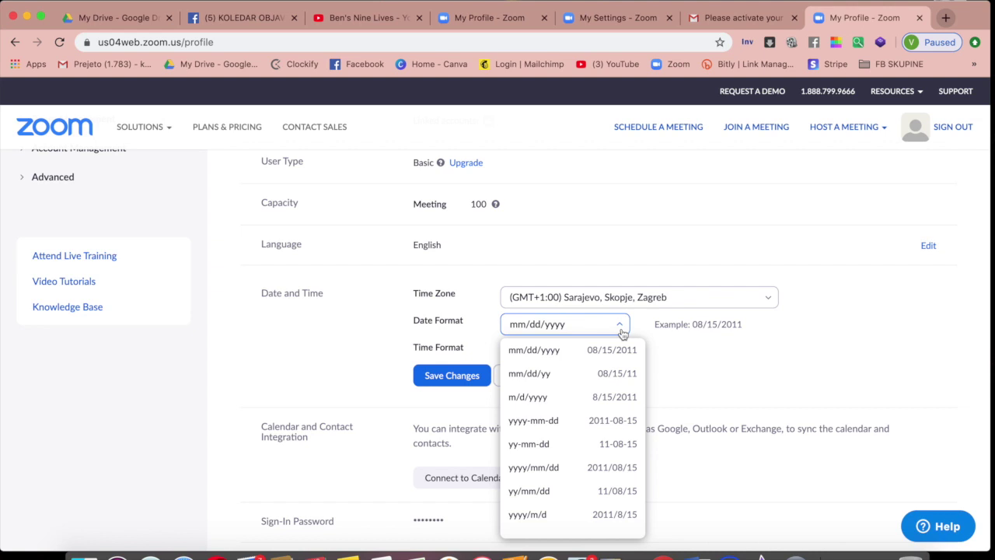
pyautogui.scroll(-5, 595, 445)
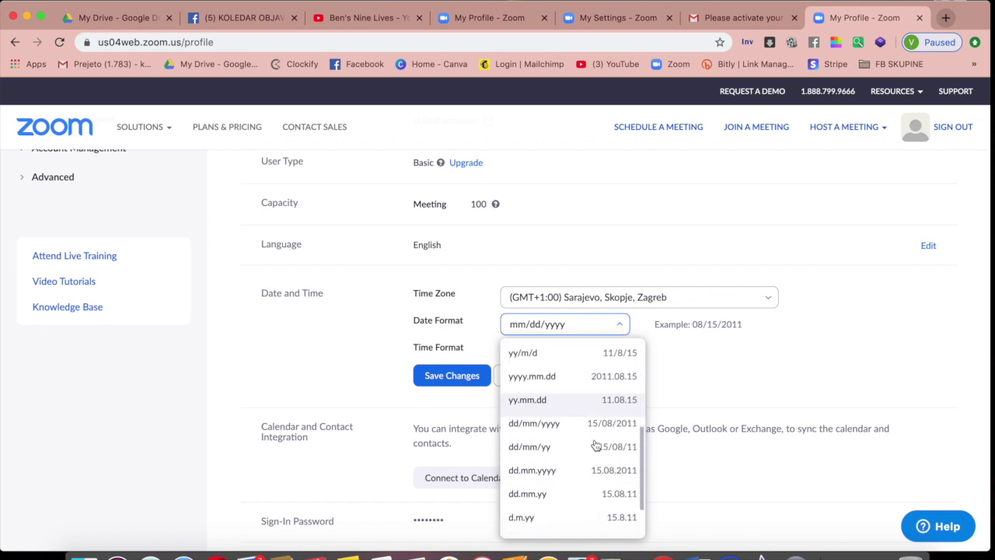
pyautogui.click(553, 428)
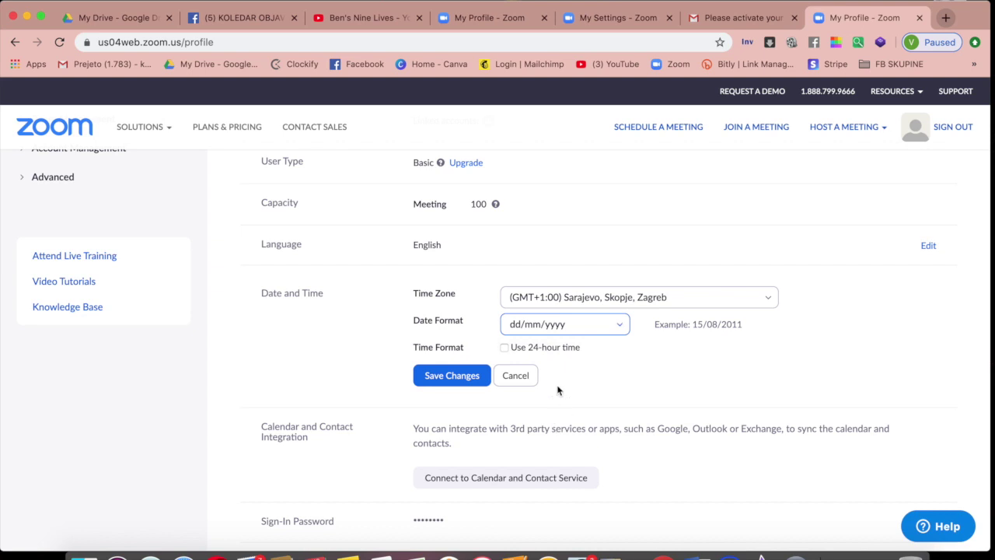
pyautogui.click(505, 347)
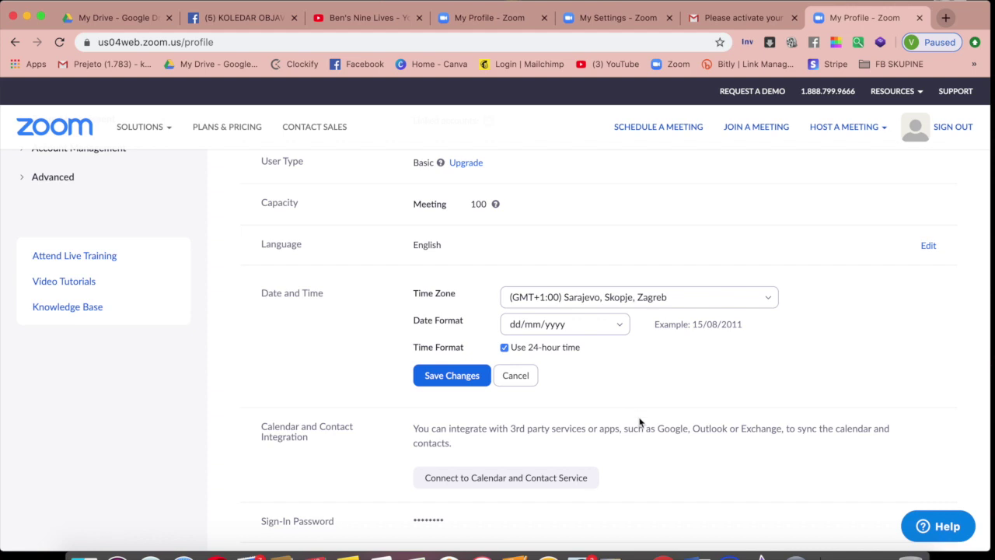
pyautogui.click(457, 381)
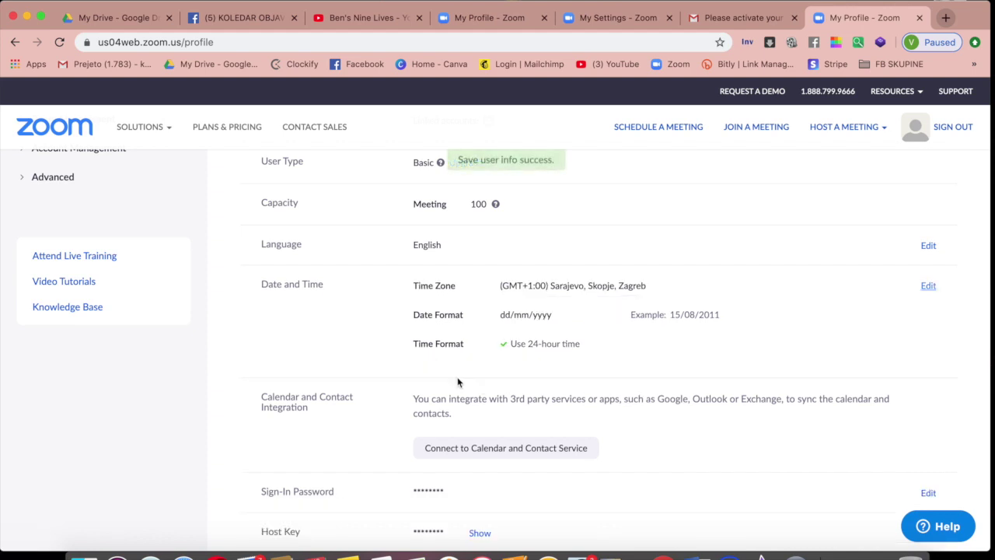
pyautogui.scroll(6, 314, 347)
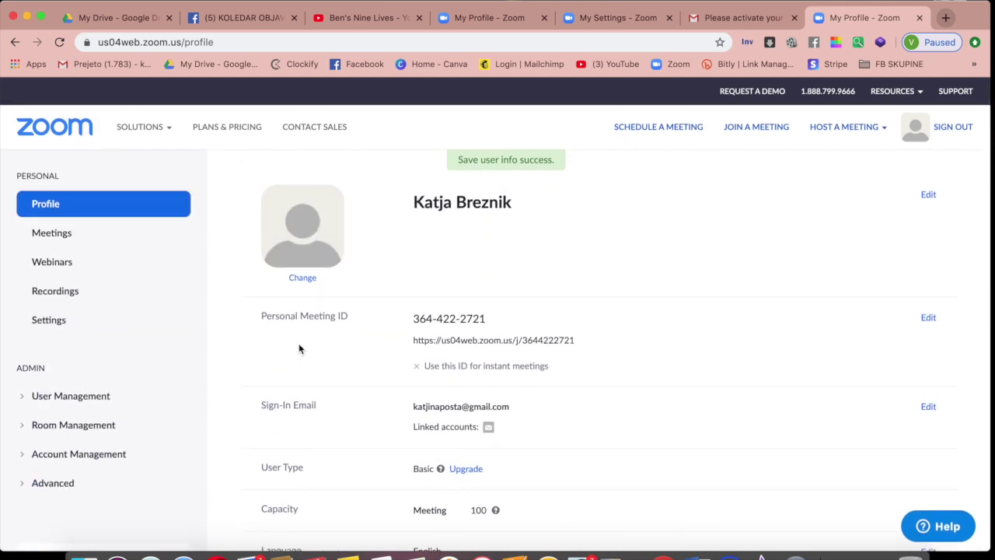
# Go to Settings in the left sidebar to view the Meeting tab options.
pyautogui.click(60, 328)
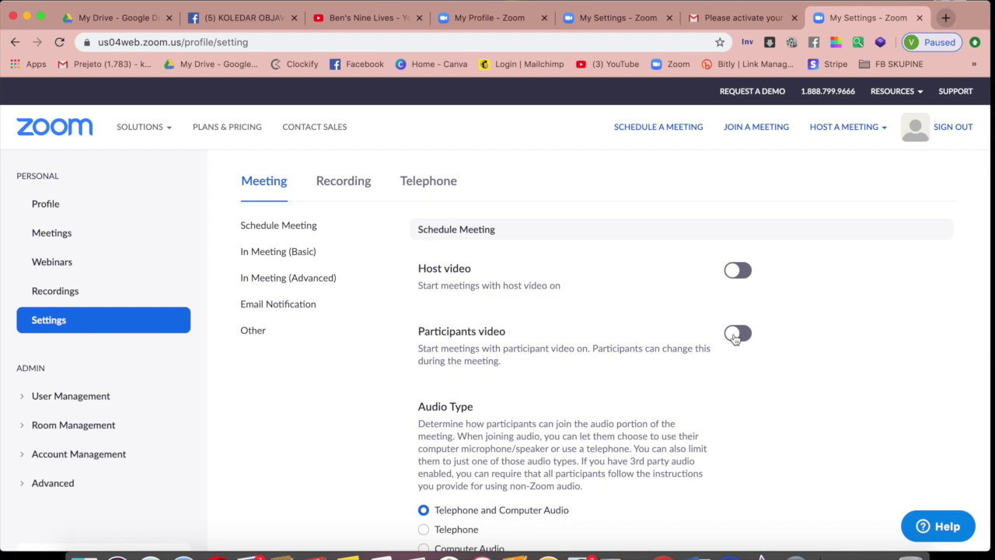
# Switch on participants' video for meetings.
pyautogui.click(734, 338)
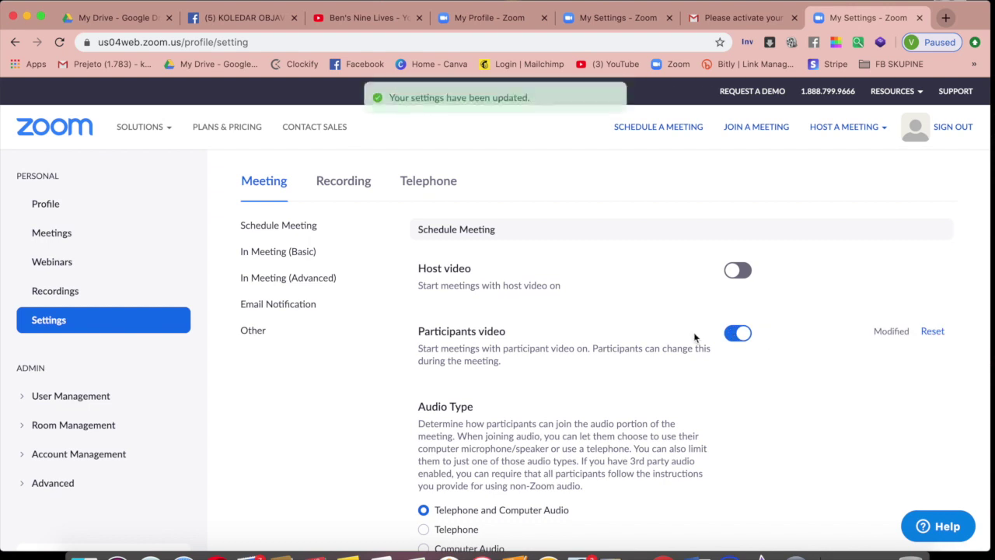
pyautogui.scroll(-5, 681, 382)
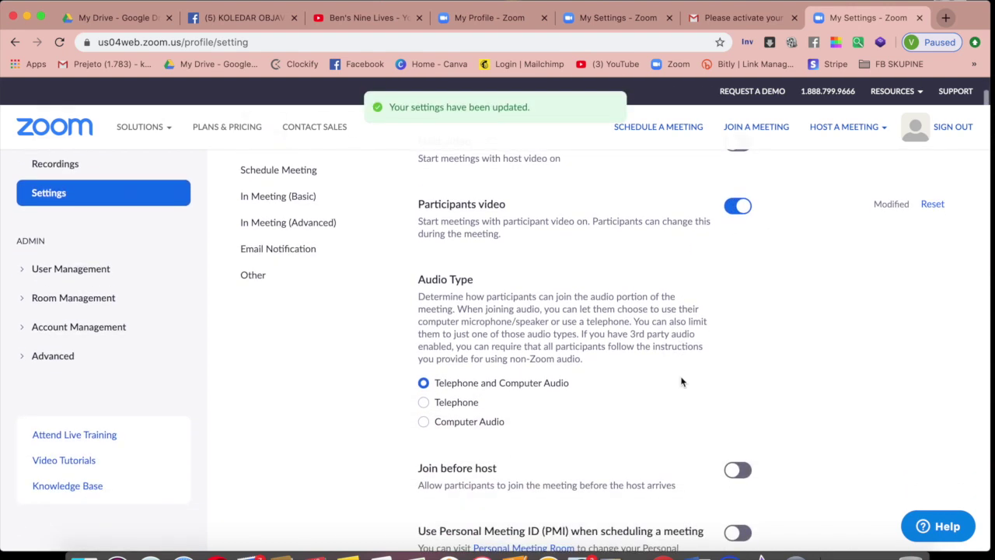
pyautogui.scroll(-1, 681, 382)
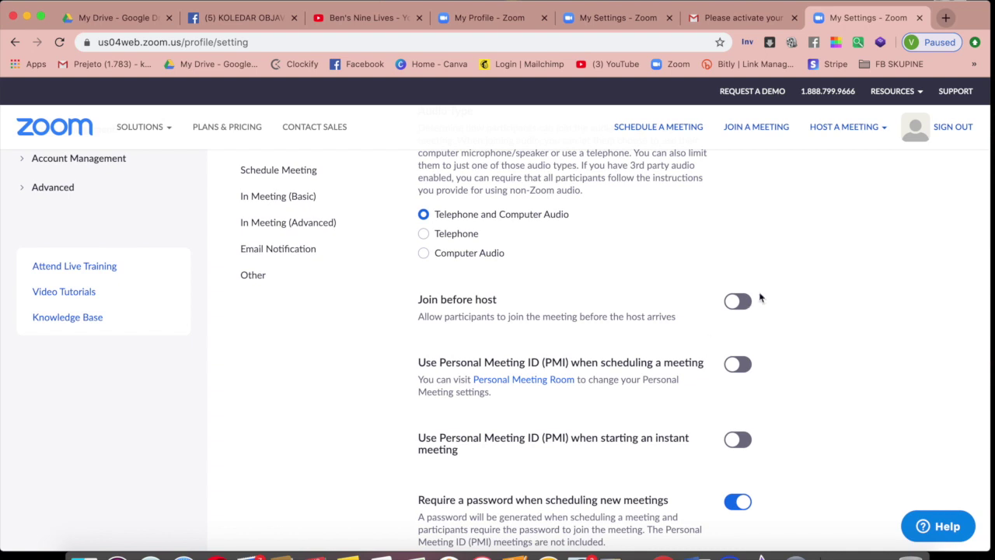
# Turn off Whiteboard sharing under In Meeting (Basic).
pyautogui.scroll(-5, 769, 341)
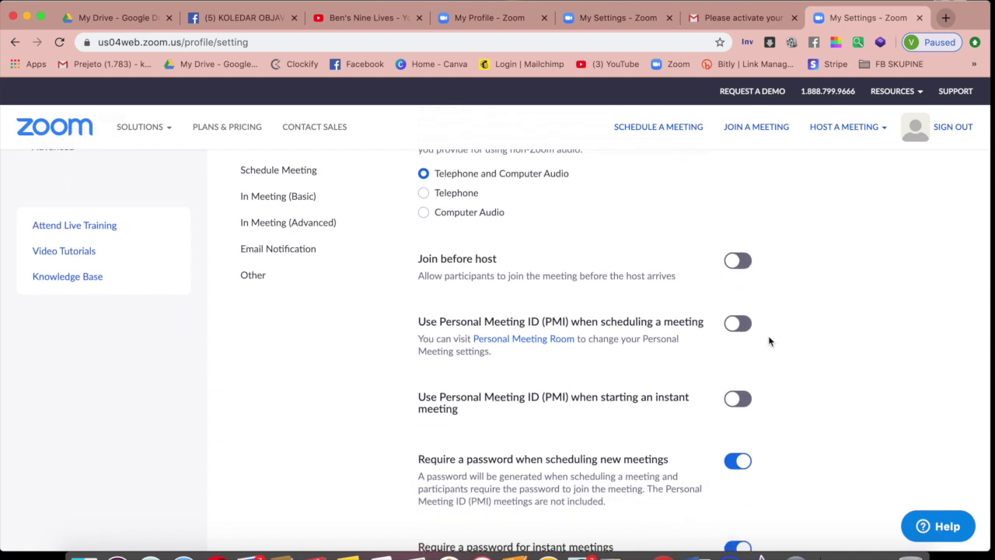
pyautogui.scroll(-8, 770, 341)
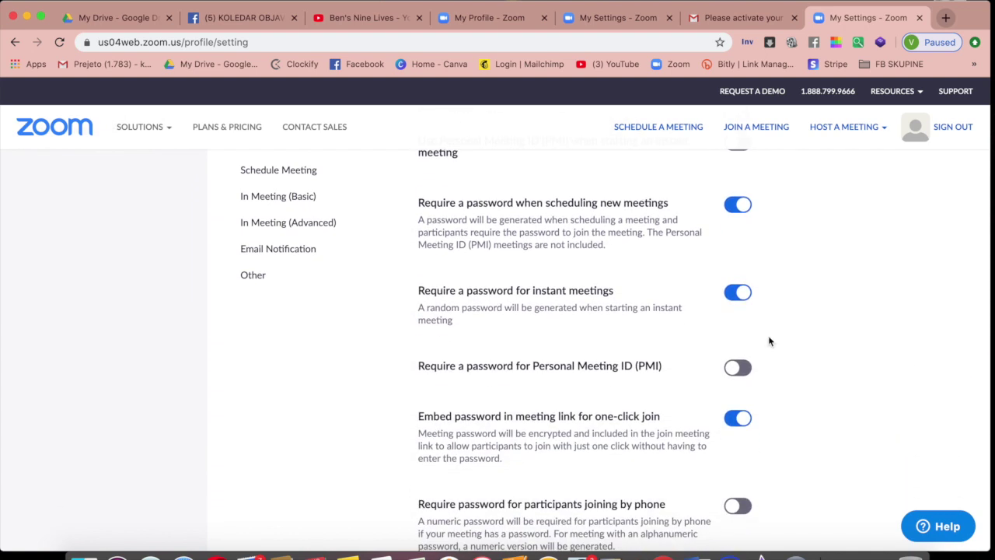
pyautogui.scroll(-8, 768, 340)
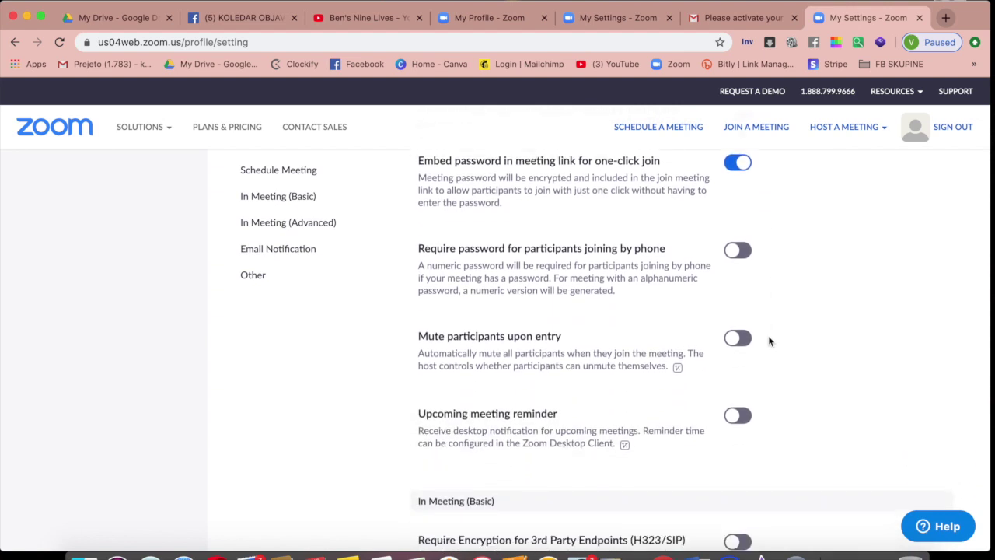
pyautogui.scroll(-2, 769, 340)
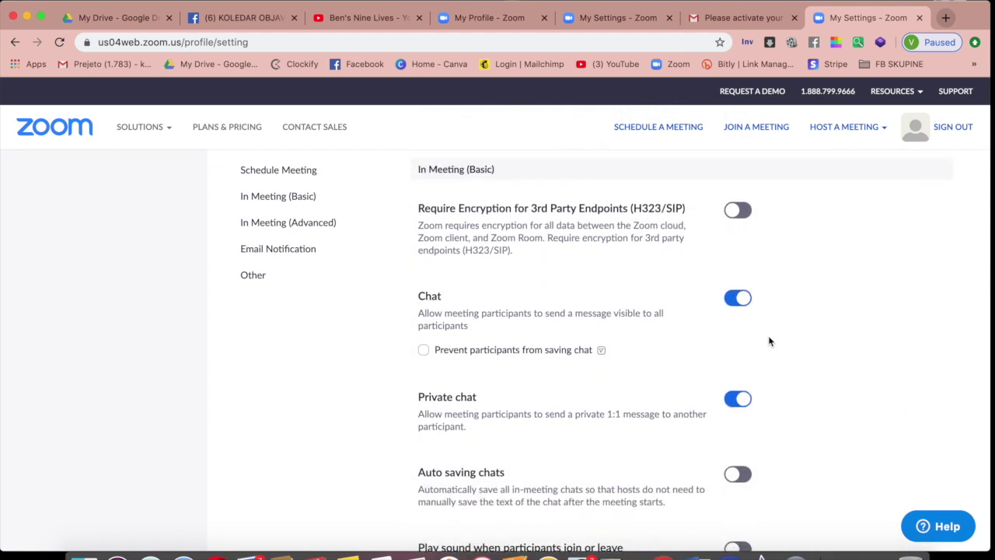
pyautogui.scroll(-1, 769, 340)
pyautogui.scroll(-2, 769, 341)
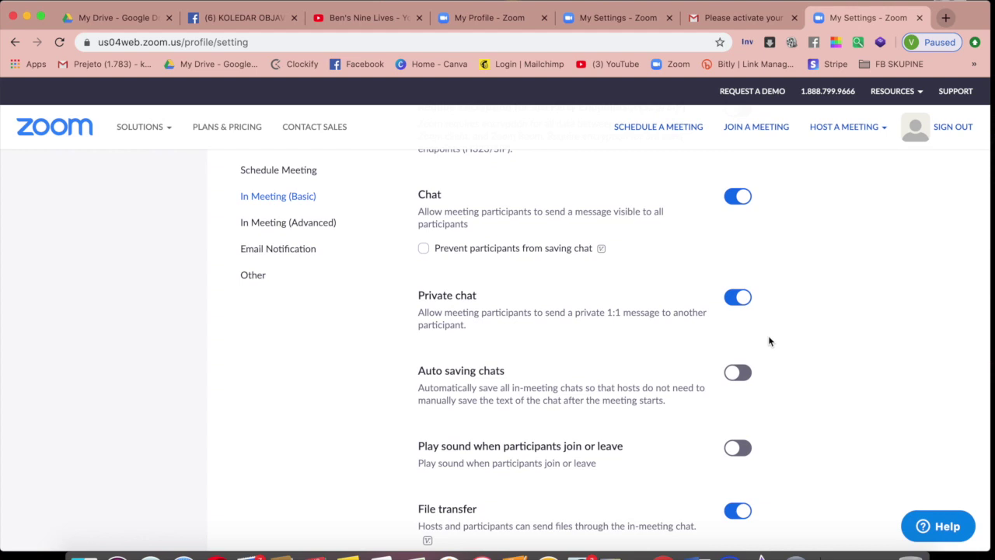
pyautogui.scroll(-4, 769, 340)
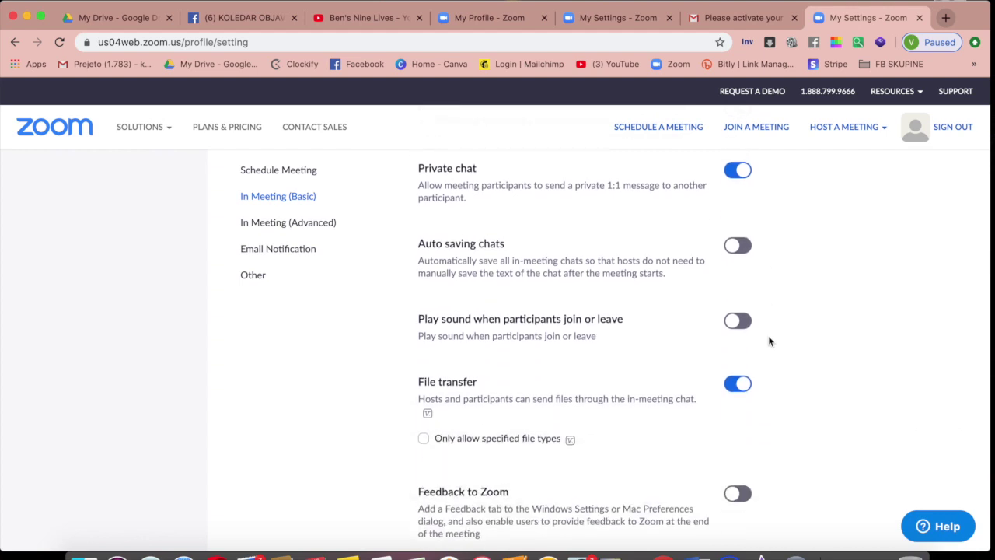
pyautogui.scroll(-8, 770, 266)
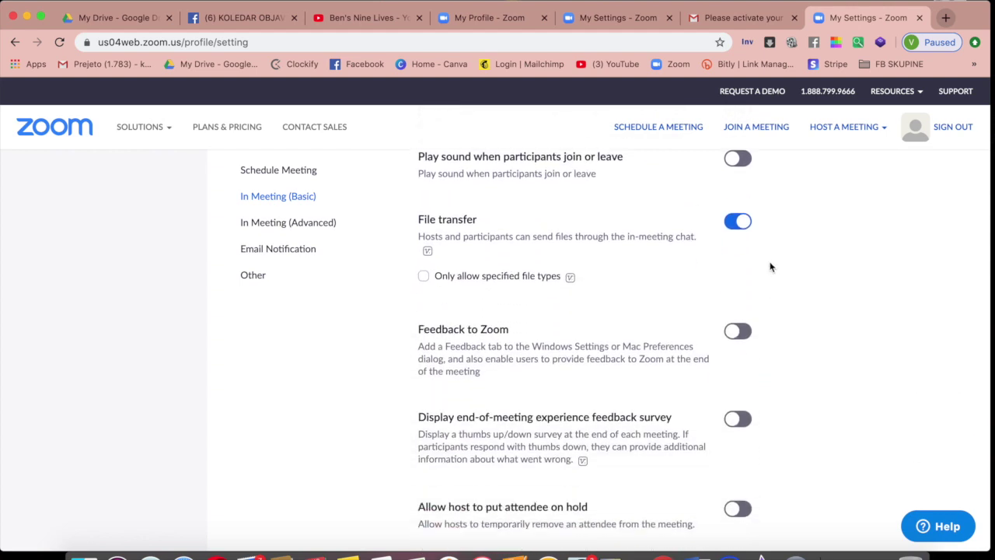
pyautogui.scroll(-10, 770, 267)
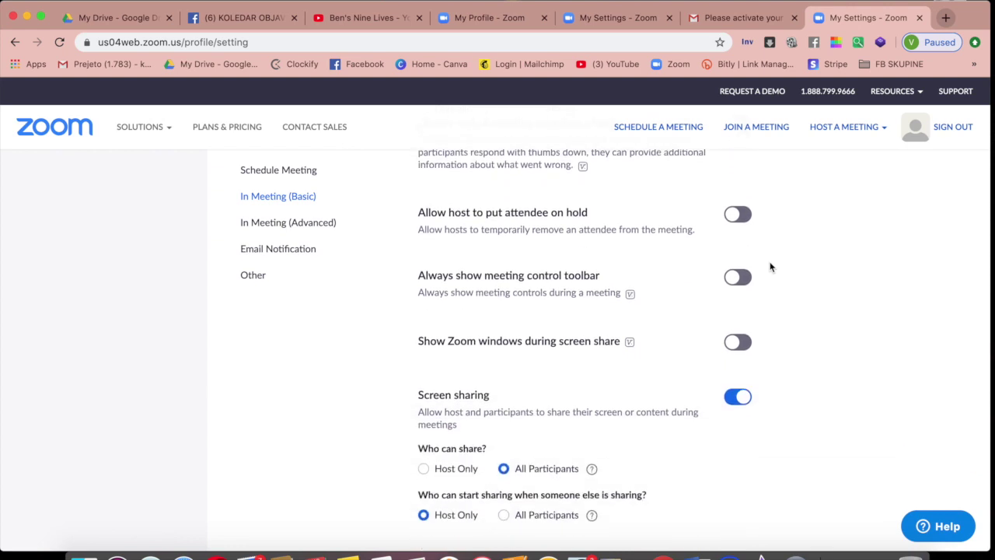
pyautogui.scroll(-2, 770, 267)
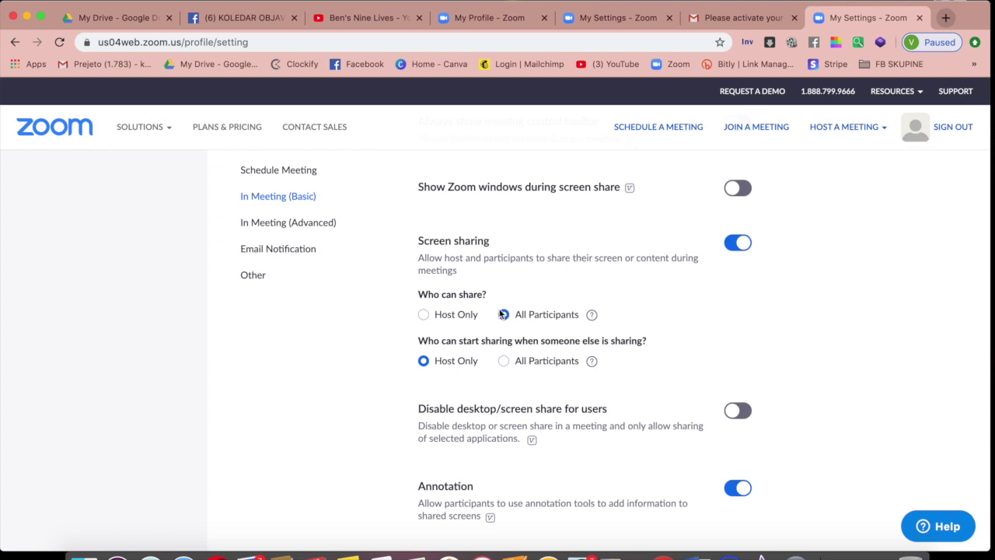
pyautogui.scroll(-5, 482, 331)
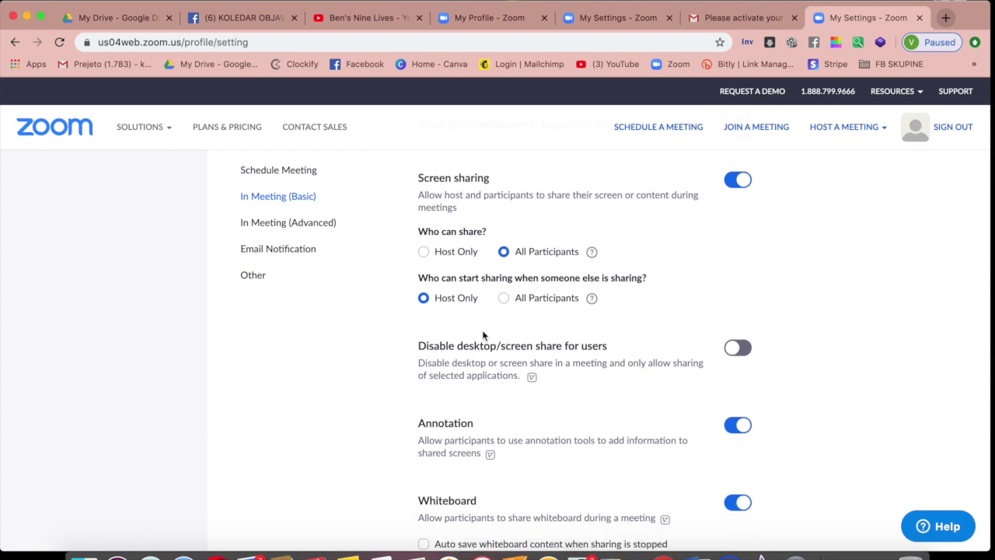
pyautogui.scroll(-4, 482, 331)
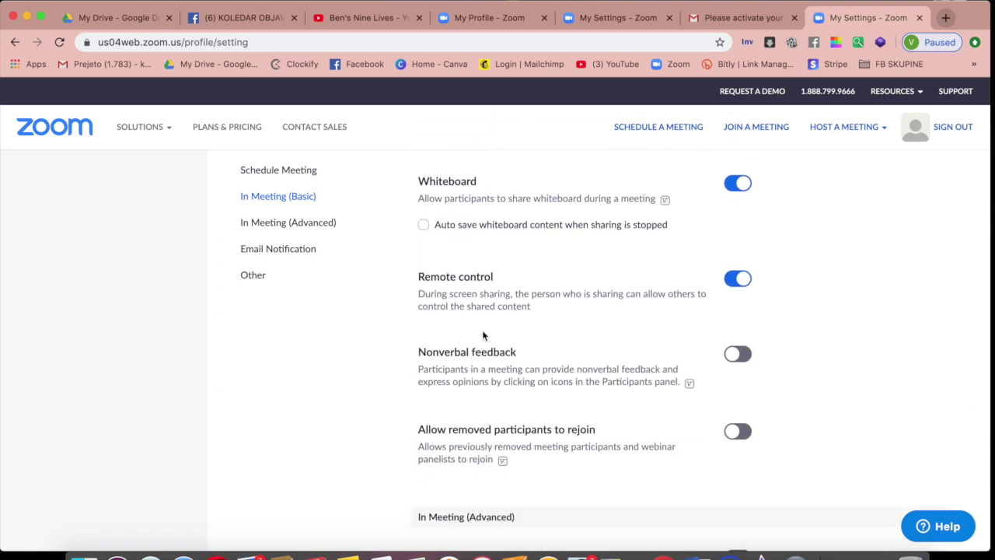
pyautogui.scroll(2, 482, 337)
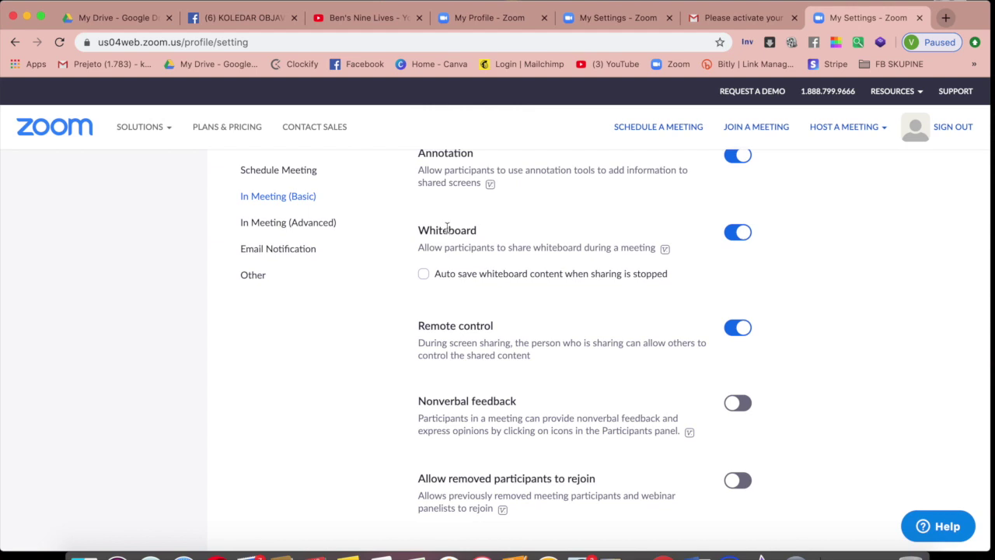
pyautogui.click(730, 233)
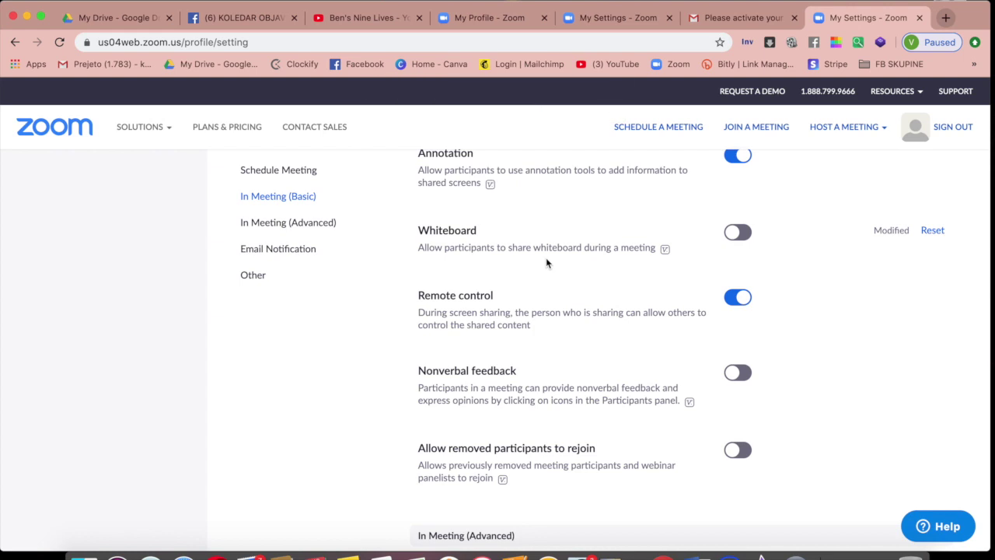
pyautogui.scroll(-2, 510, 292)
pyautogui.scroll(-10, 510, 292)
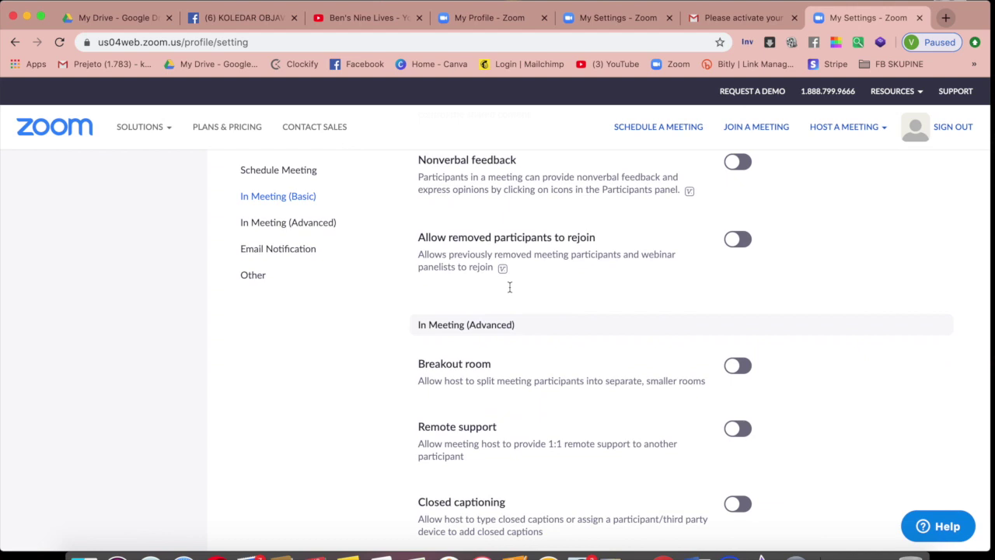
pyautogui.scroll(-10, 510, 290)
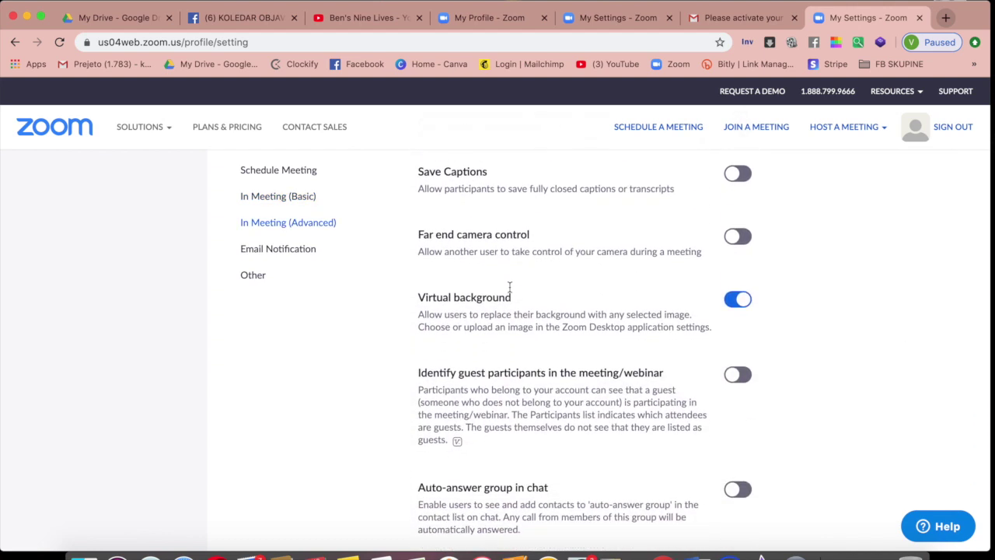
pyautogui.scroll(-14, 511, 292)
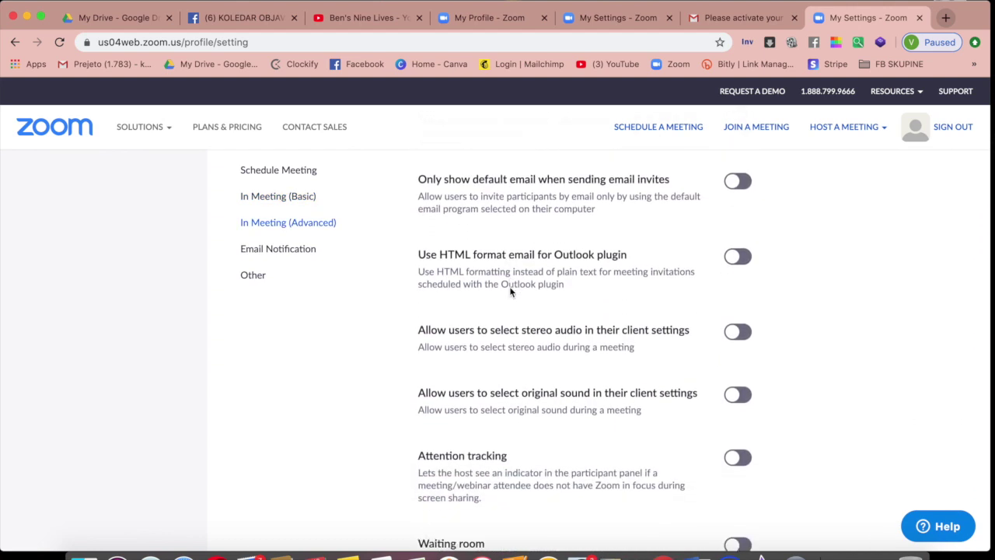
pyautogui.scroll(-5, 510, 293)
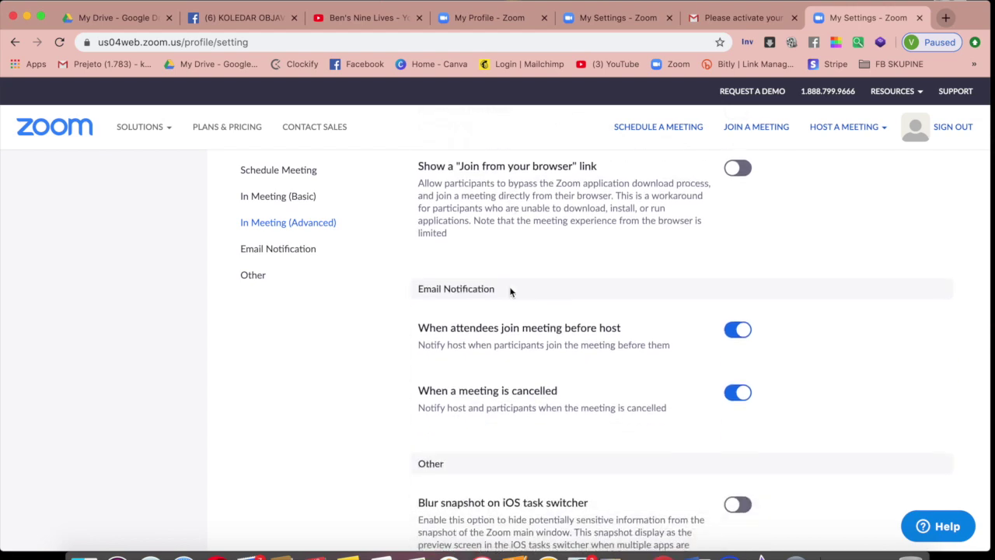
pyautogui.scroll(20, 511, 292)
pyautogui.scroll(20, 510, 288)
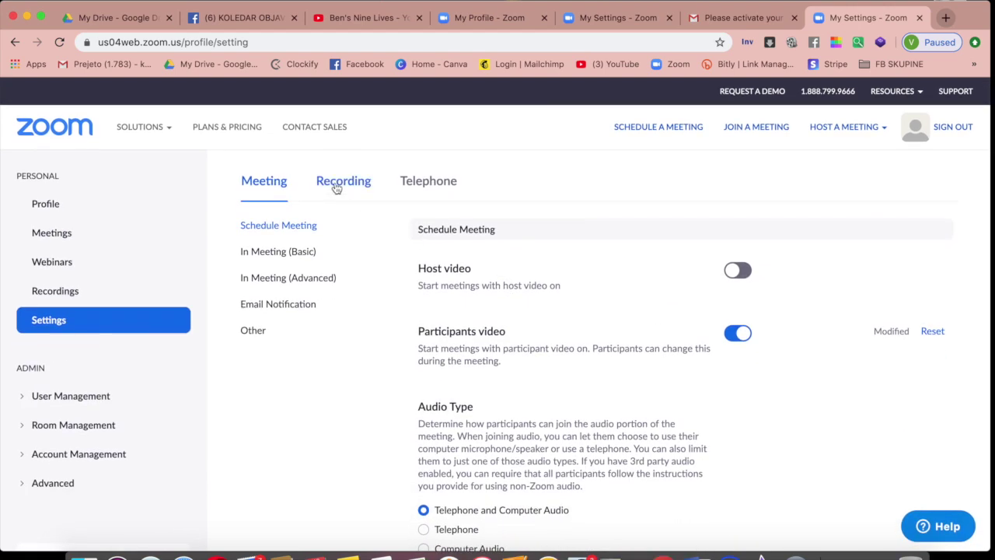
# In the Recording tab, switch Automatic recording on, recording to the local computer.
pyautogui.click(349, 183)
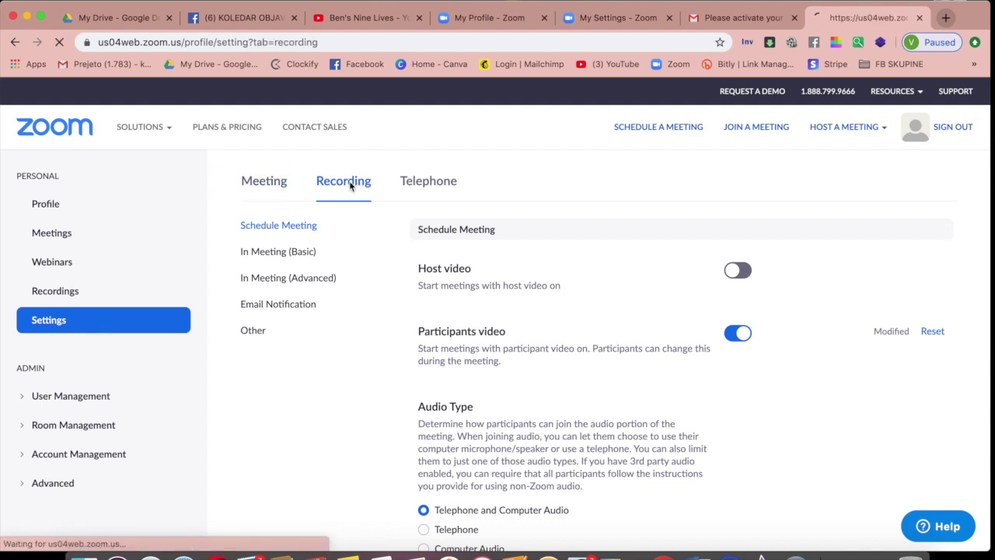
pyautogui.scroll(-2, 476, 303)
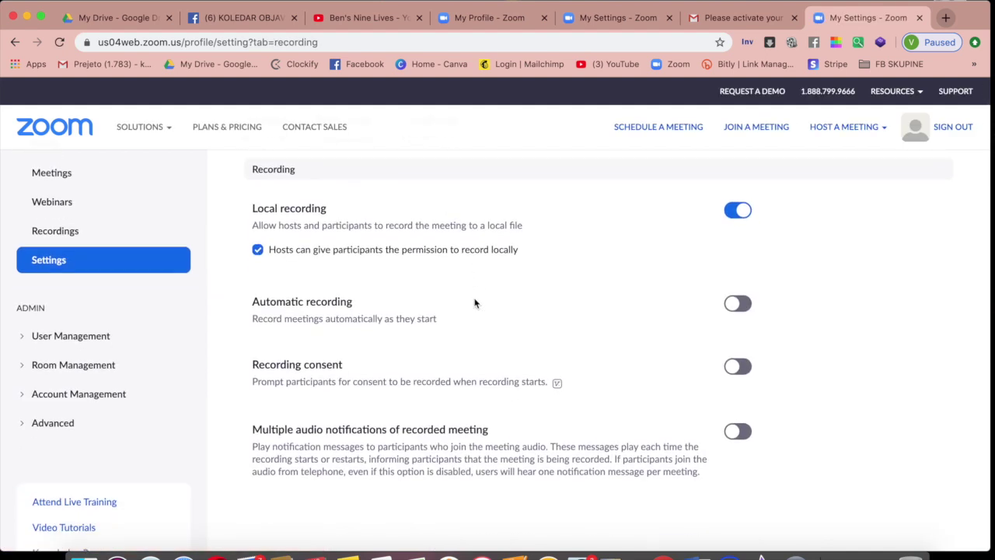
pyautogui.click(737, 305)
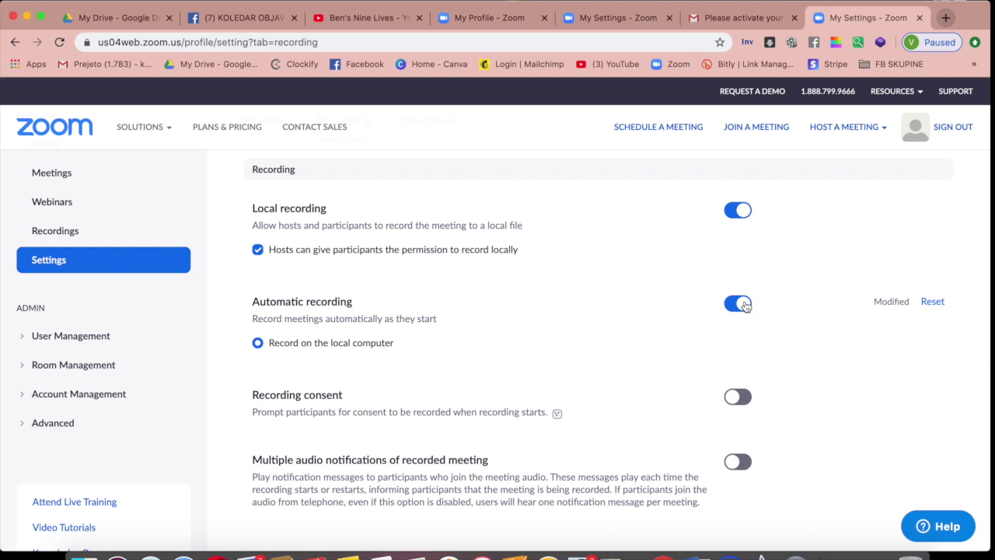
pyautogui.click(744, 305)
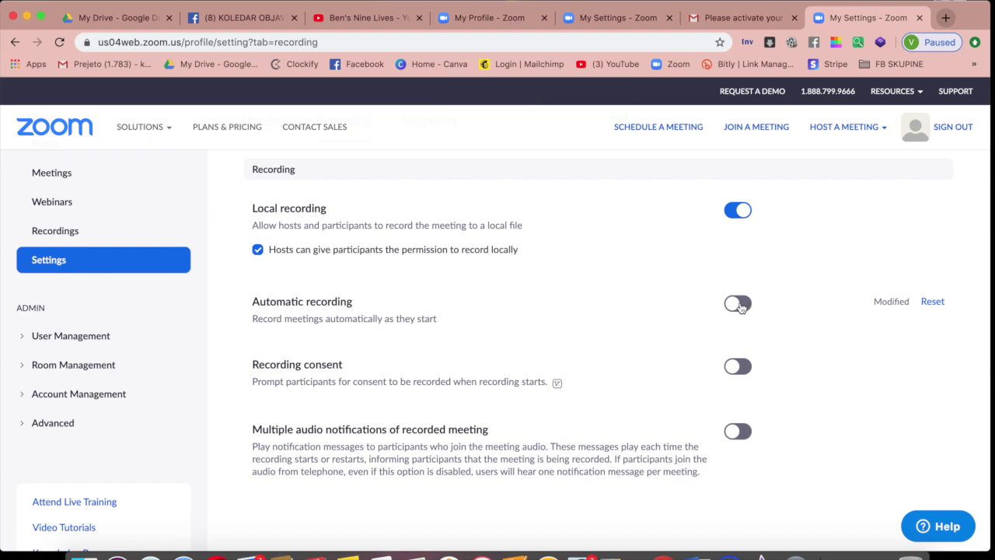
pyautogui.click(738, 304)
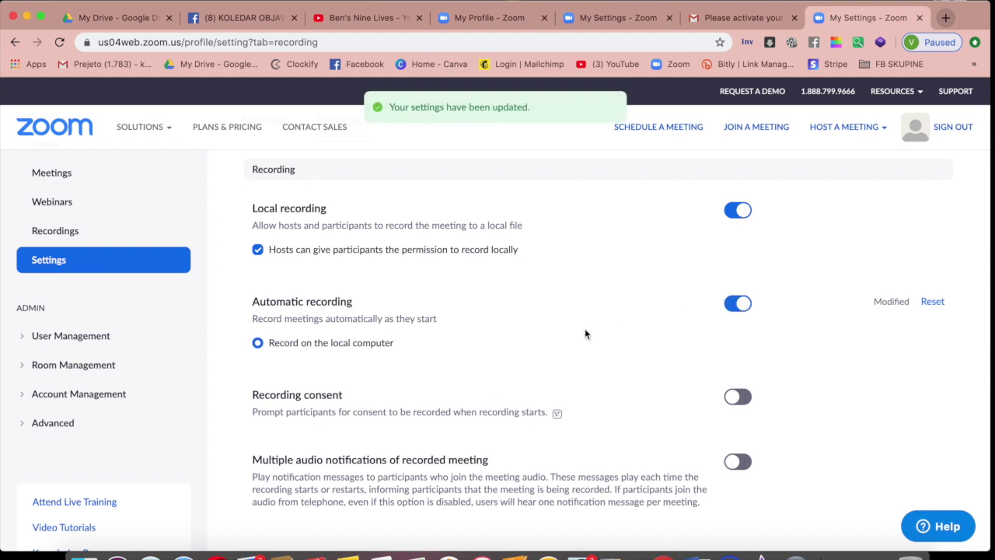
pyautogui.scroll(-3, 584, 335)
pyautogui.scroll(5, 584, 334)
pyautogui.scroll(-1, 584, 334)
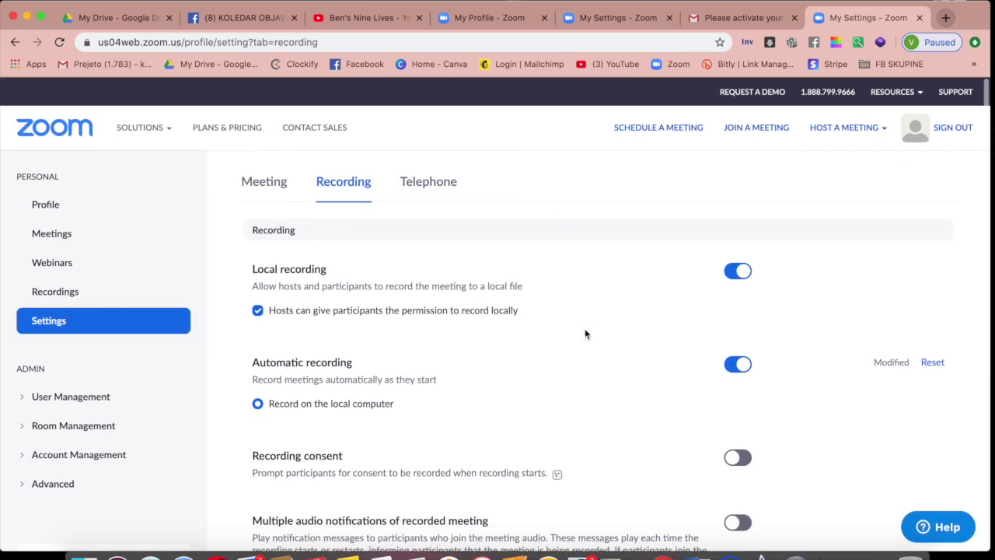
# Browse the Telephone settings tab, then return to the Meeting settings tab.
pyautogui.click(433, 180)
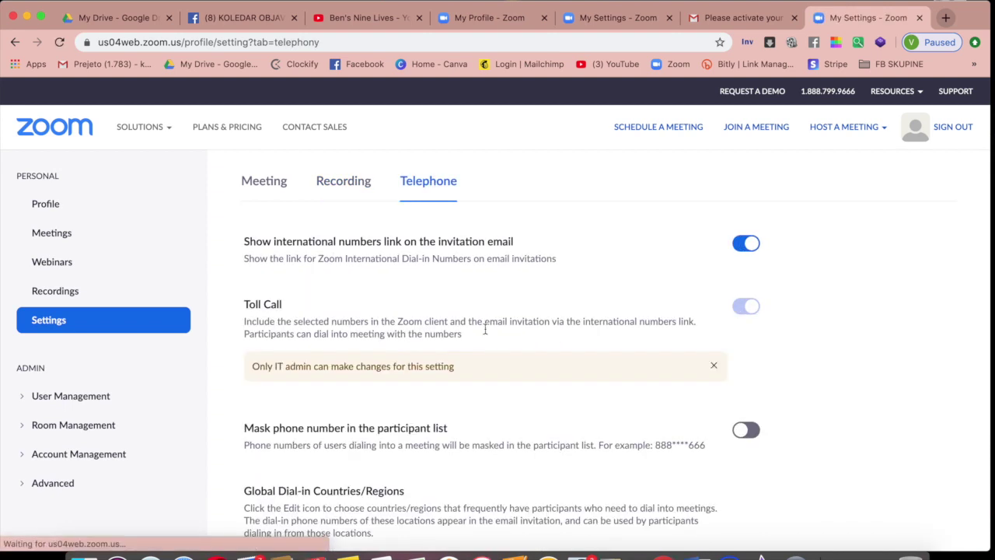
pyautogui.scroll(-4, 489, 344)
pyautogui.scroll(4, 489, 344)
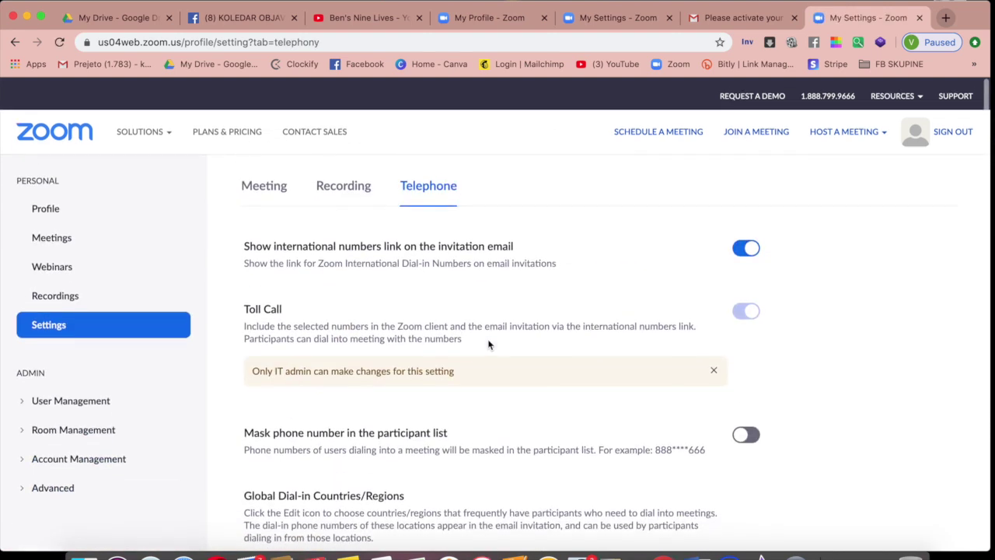
pyautogui.click(267, 181)
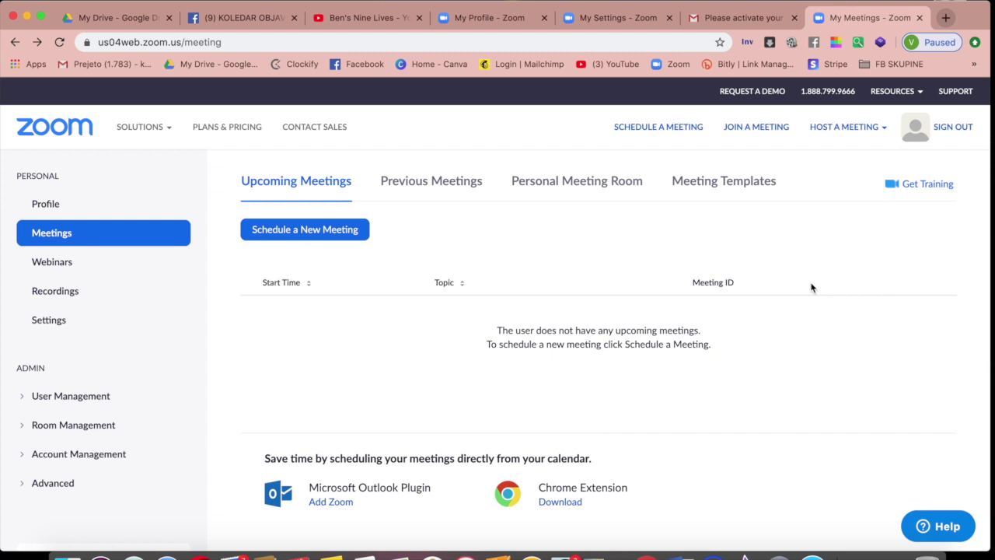
# Host a meeting with video on, letting the browser launch the Zoom app.
pyautogui.click(859, 126)
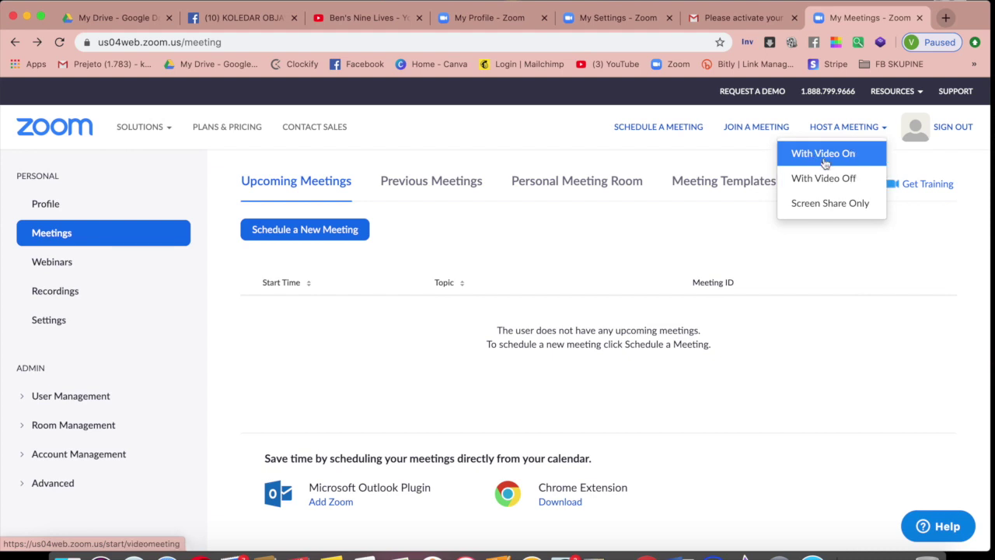
pyautogui.click(825, 164)
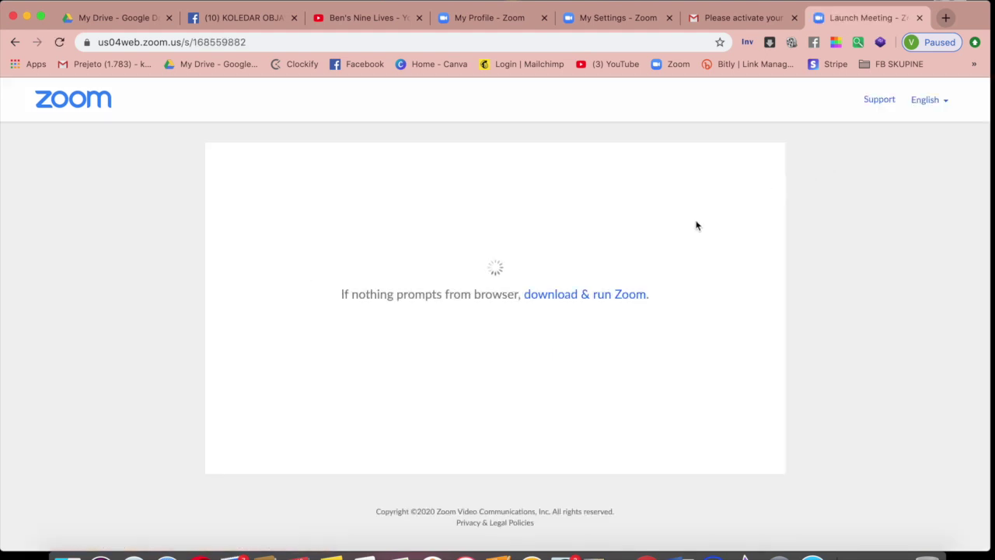
pyautogui.click(600, 138)
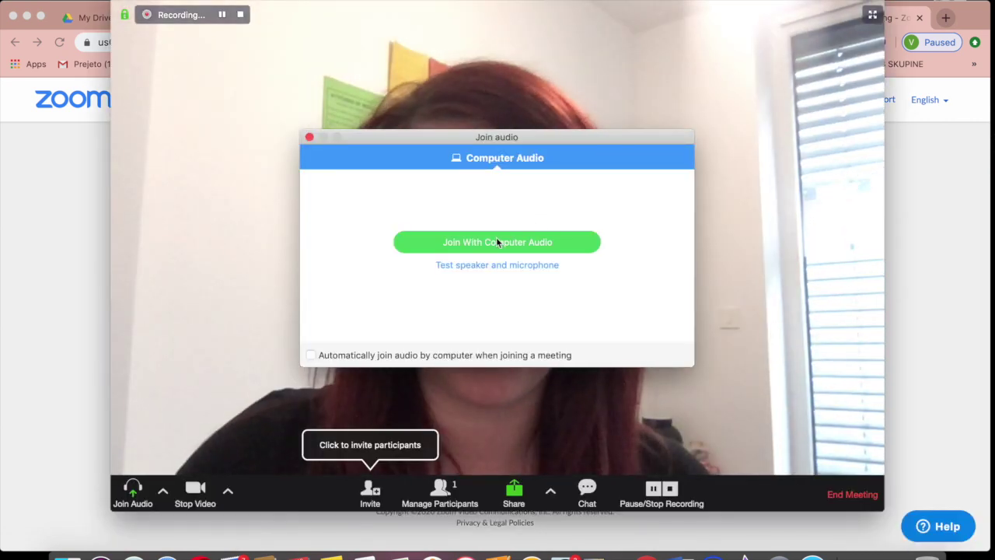
# Join the meeting with computer audio and copy the meeting's invitation URL.
pyautogui.click(507, 244)
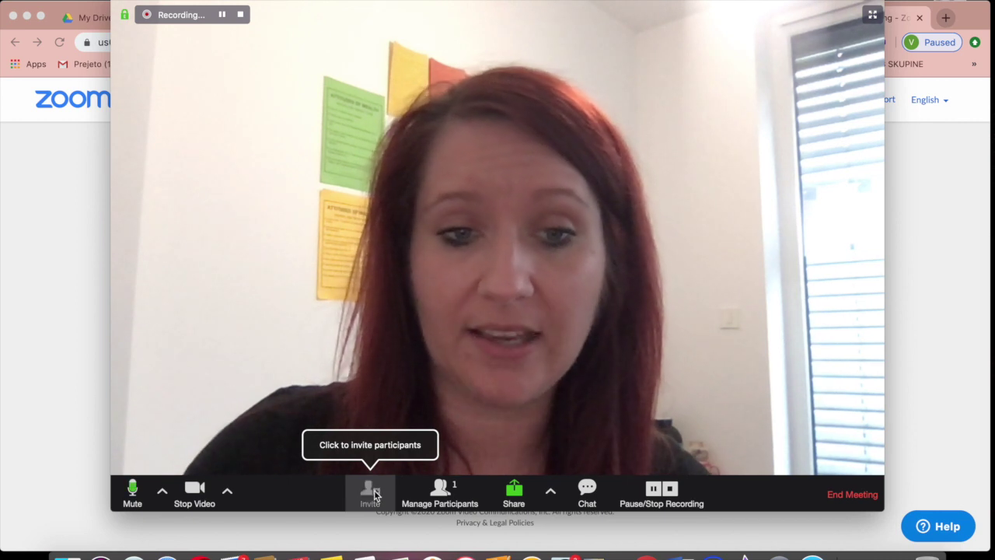
pyautogui.click(374, 494)
pyautogui.click(293, 401)
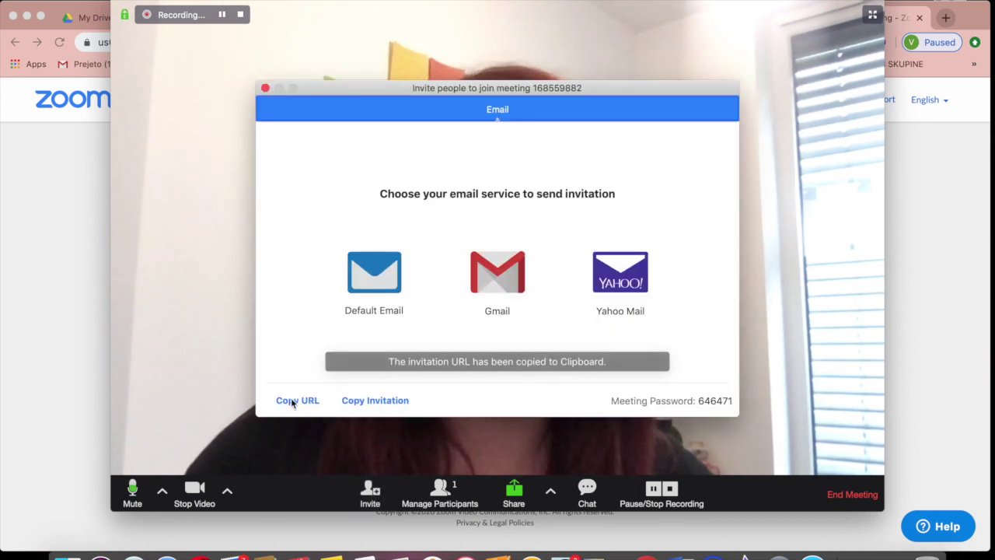
# Close the invite window and bring up the FB LIVE TESTIRANJE Facebook group in Chrome.
pyautogui.click(265, 88)
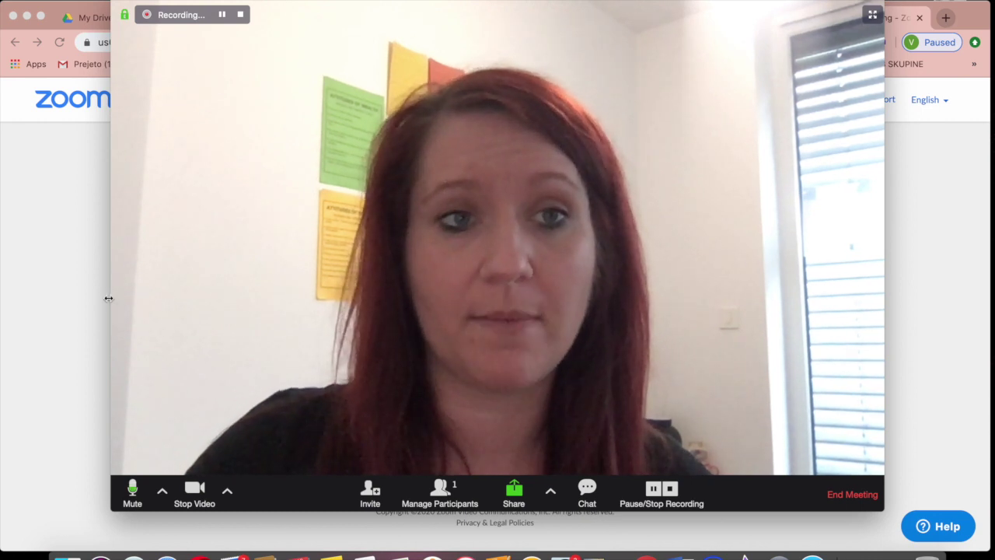
pyautogui.click(71, 307)
pyautogui.click(247, 18)
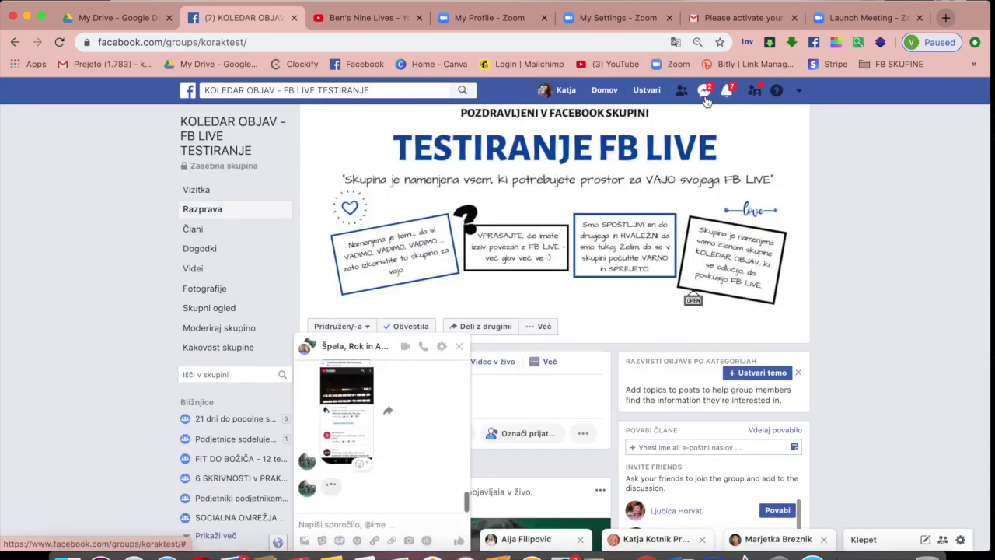
# Paste and send the Zoom meeting link in a recent Messenger chat, then return to the Launch Meeting page.
pyautogui.click(704, 92)
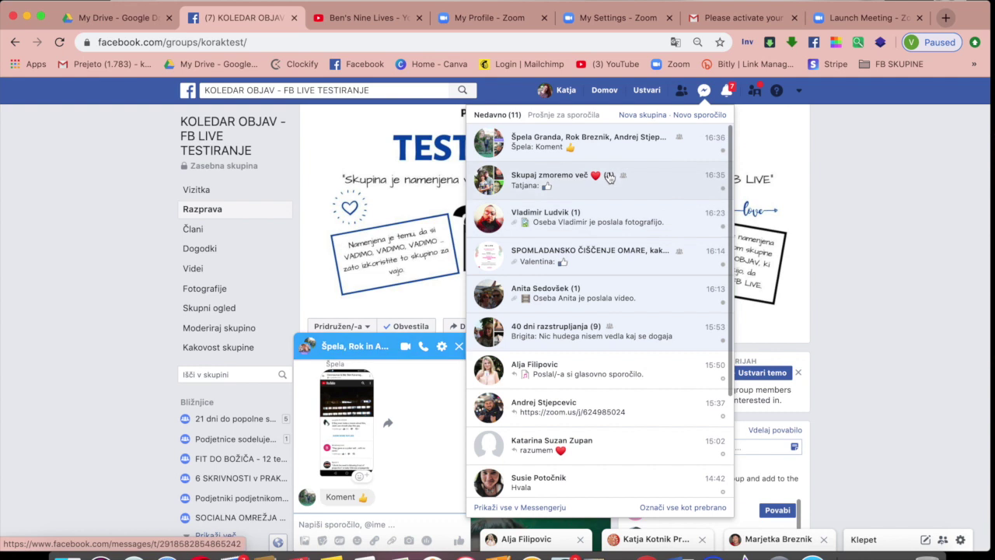
pyautogui.click(570, 410)
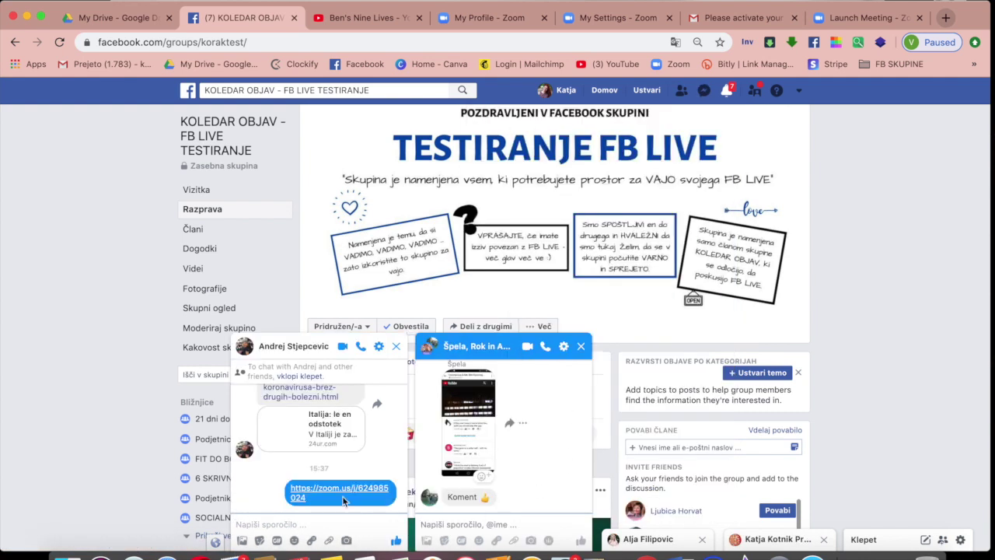
pyautogui.click(303, 525)
pyautogui.press('super+v')
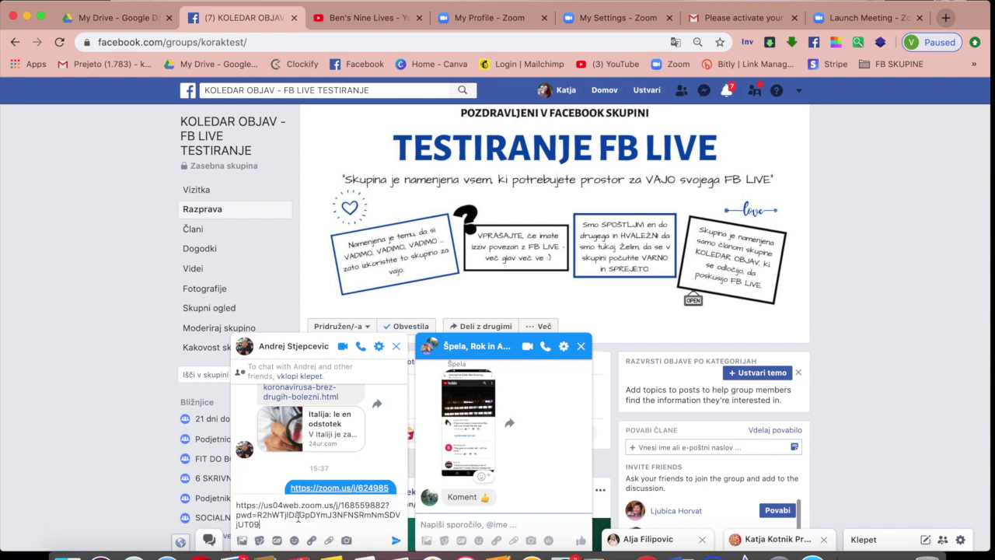
pyautogui.press('Return')
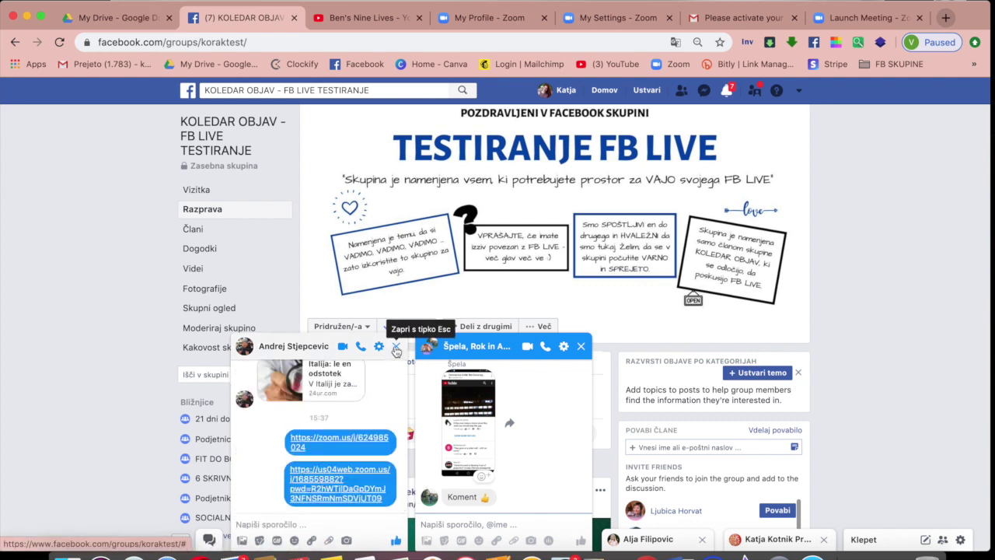
pyautogui.press('Escape')
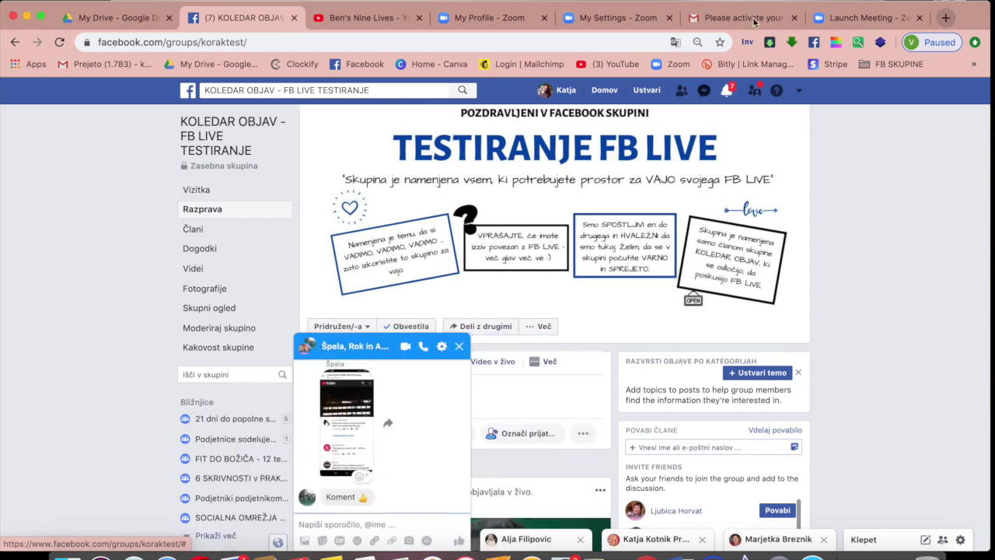
pyautogui.click(854, 20)
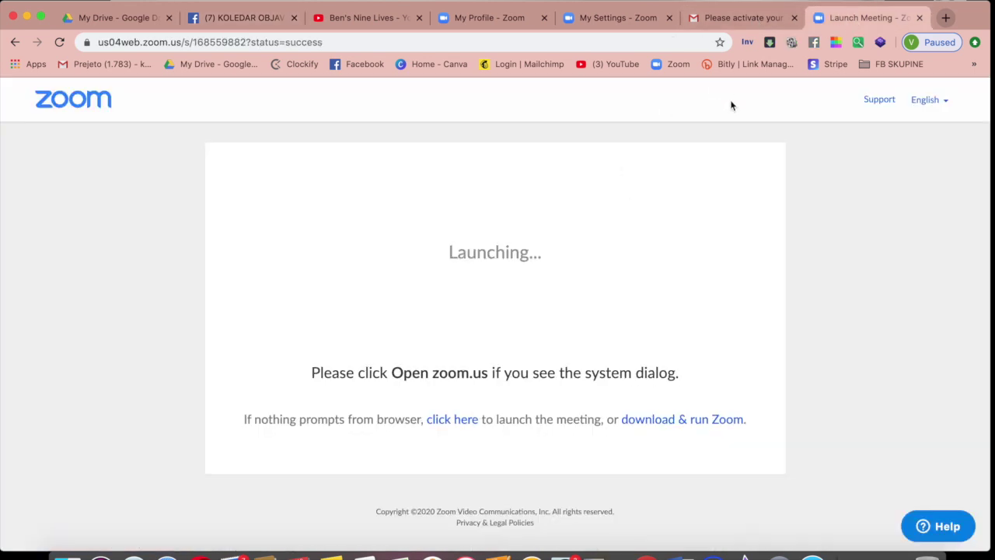
# End the running Zoom meeting for all participants and go back to the web portal's Meetings page.
pyautogui.click(812, 553)
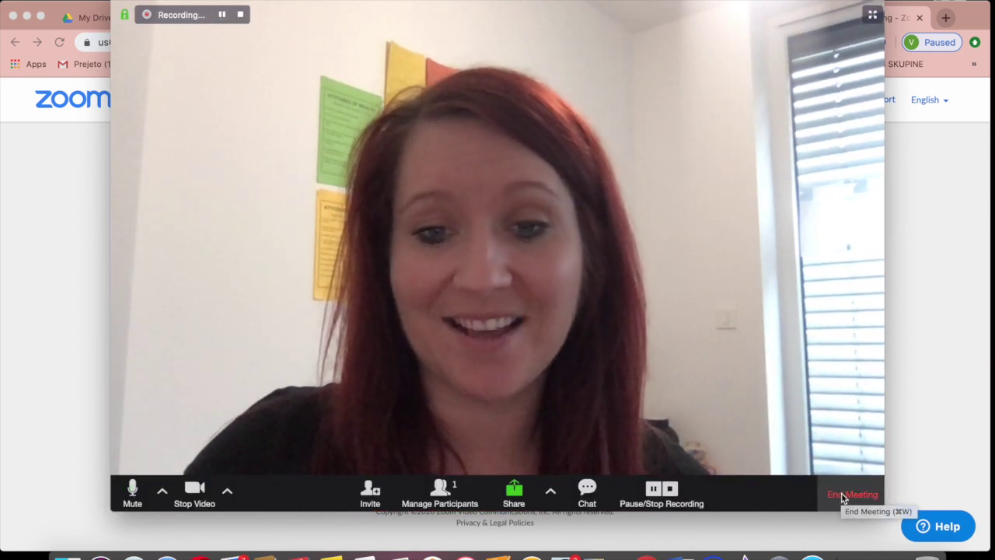
pyautogui.click(843, 498)
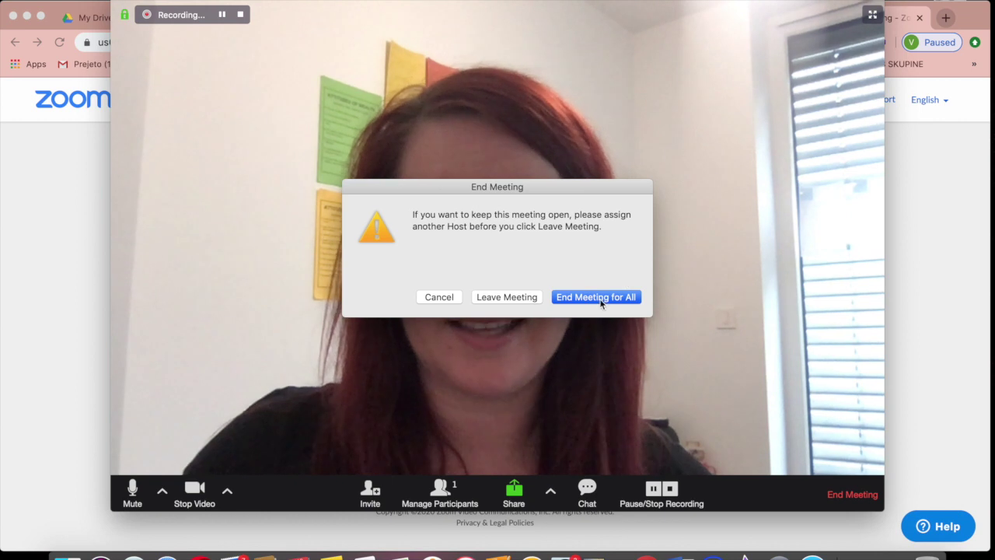
pyautogui.click(600, 300)
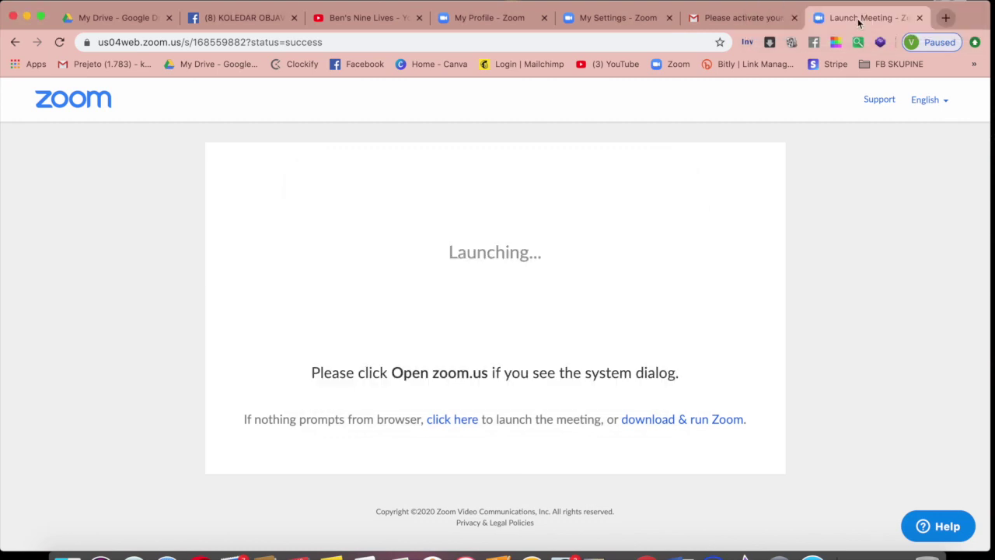
pyautogui.click(14, 43)
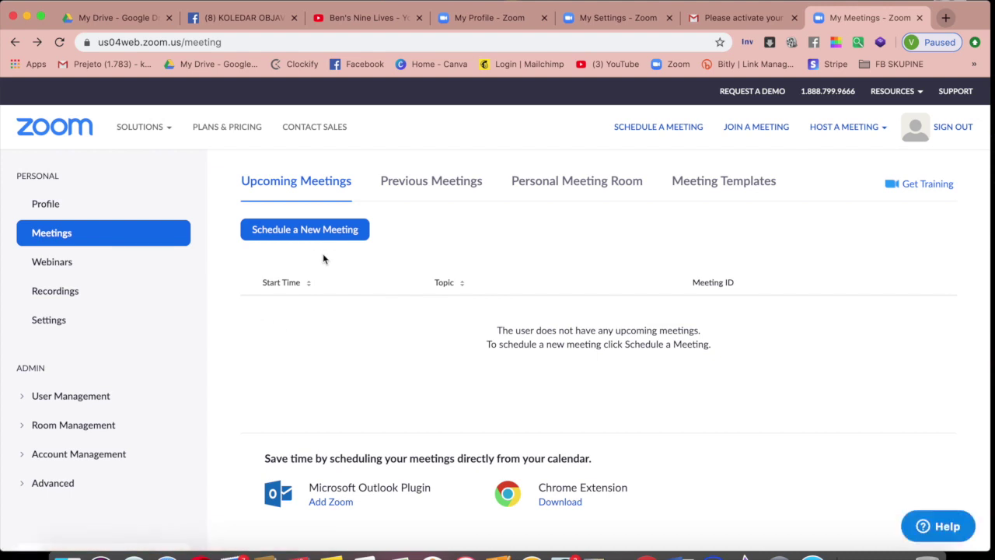
# Start scheduling a new meeting, enter its topic, and set it for 23/03/2020 at 10:00.
pyautogui.click(306, 231)
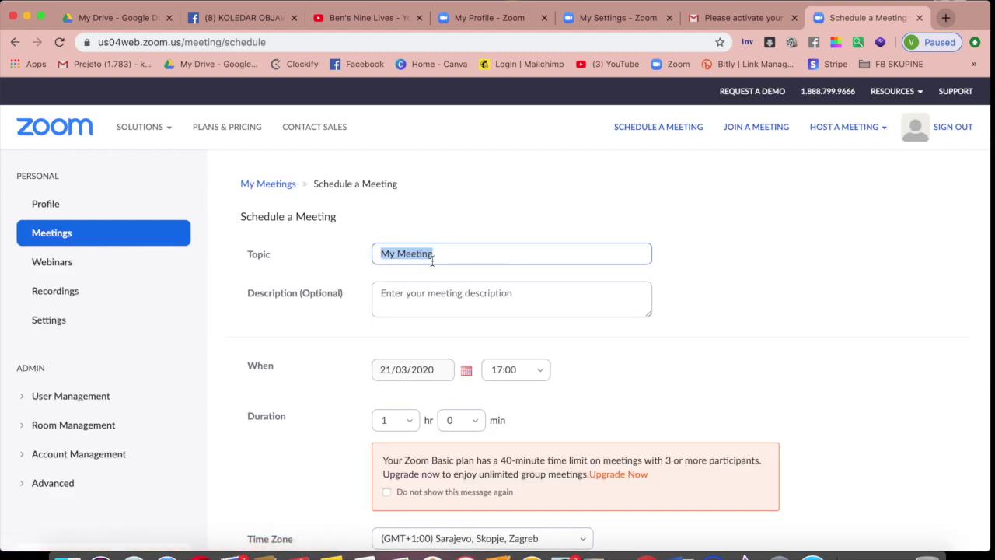
pyautogui.write('Simona')
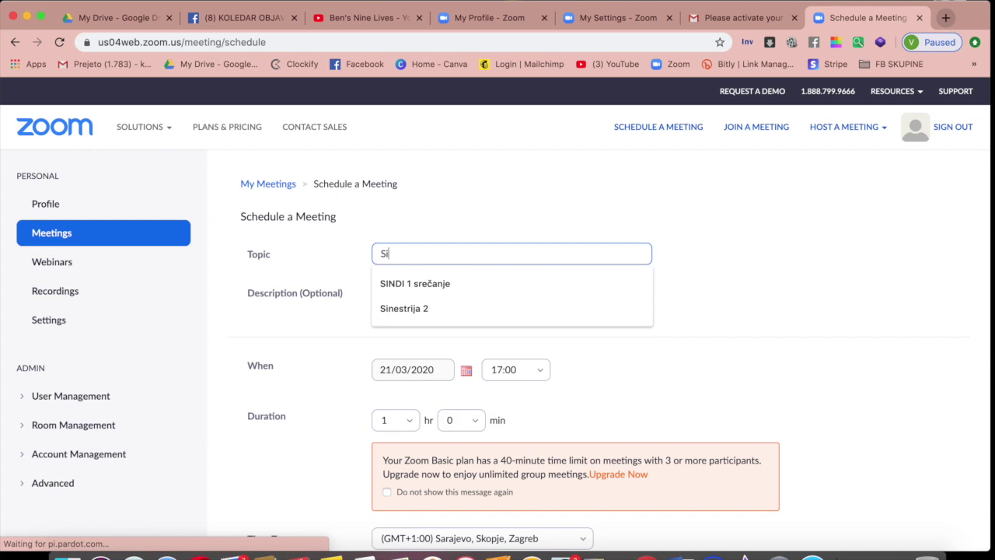
pyautogui.click(466, 371)
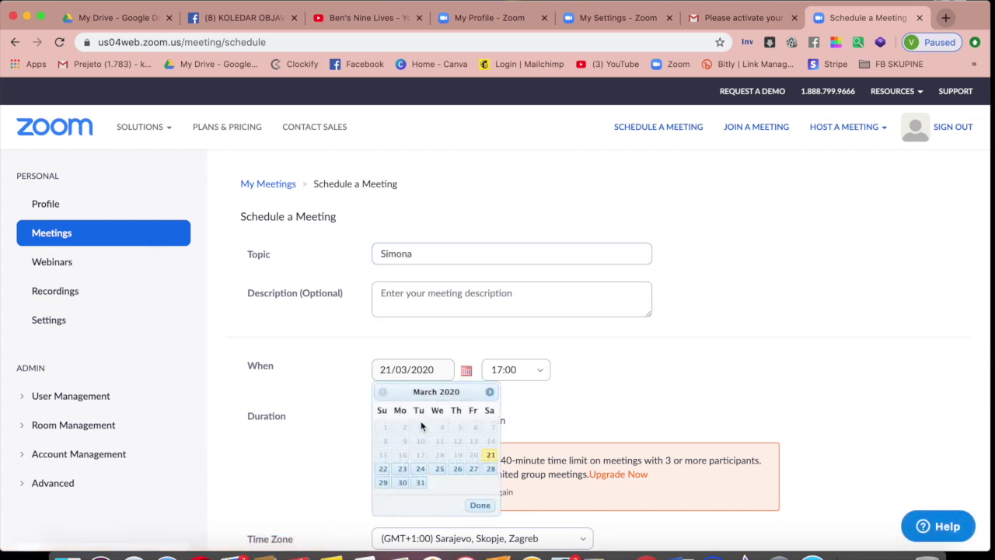
pyautogui.click(402, 468)
pyautogui.click(523, 369)
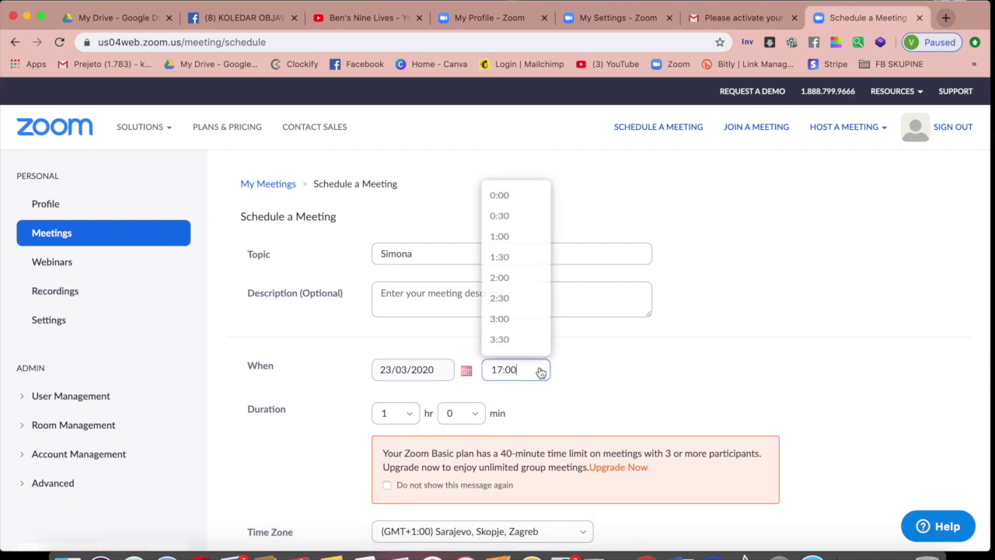
pyautogui.scroll(-3, 527, 258)
pyautogui.scroll(-5, 527, 258)
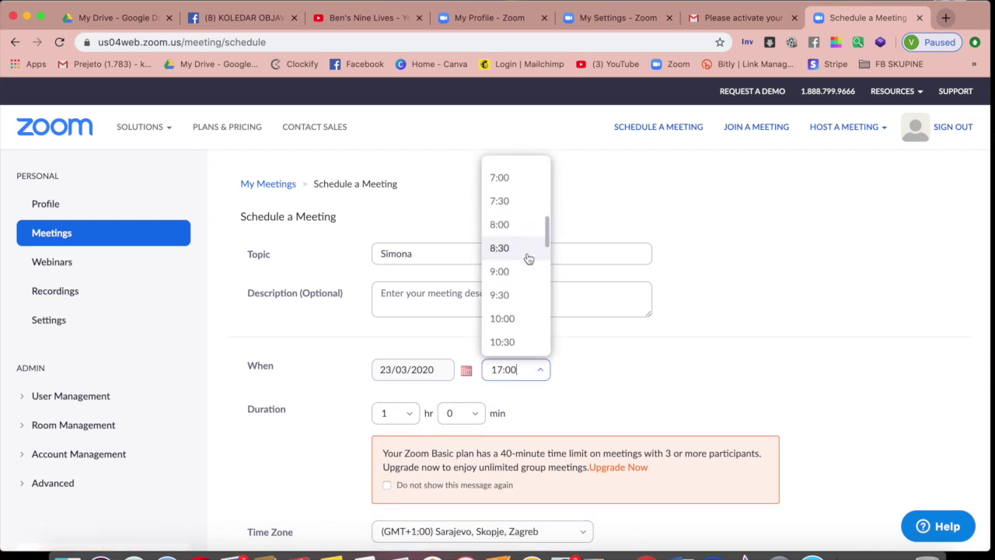
pyautogui.click(526, 258)
pyautogui.scroll(-3, 602, 381)
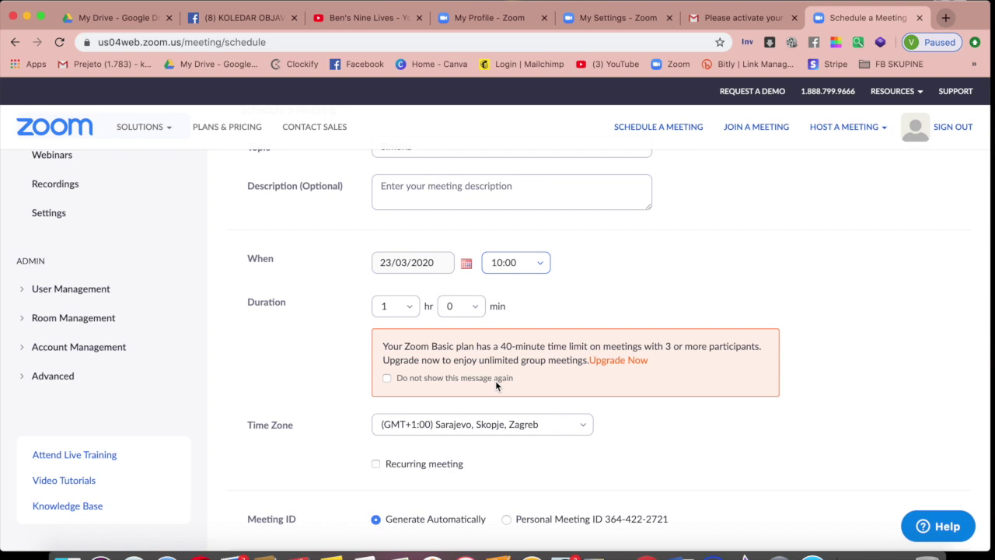
# Dismiss the plan time-limit notice, try Recurring meeting with Daily, then untick it again.
pyautogui.click(387, 379)
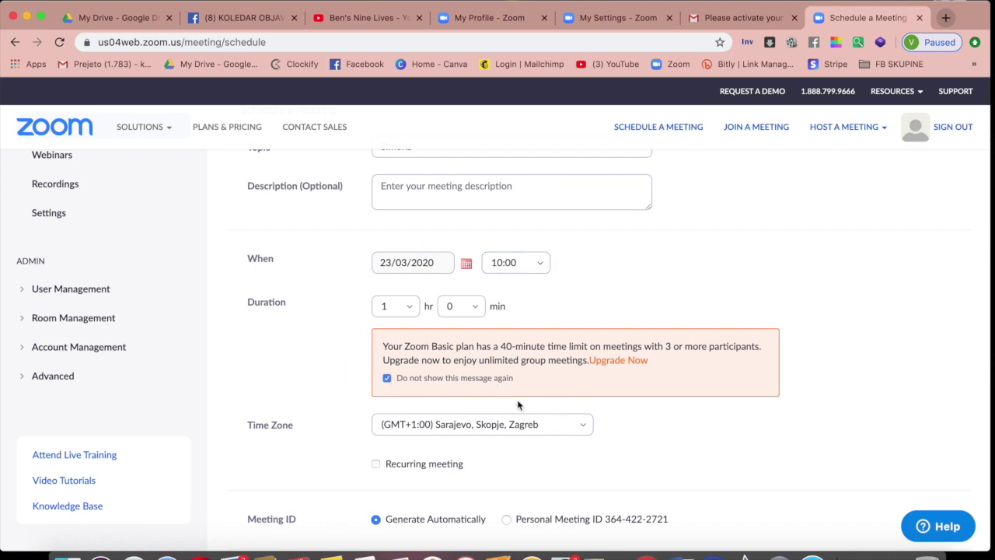
pyautogui.scroll(-3, 519, 404)
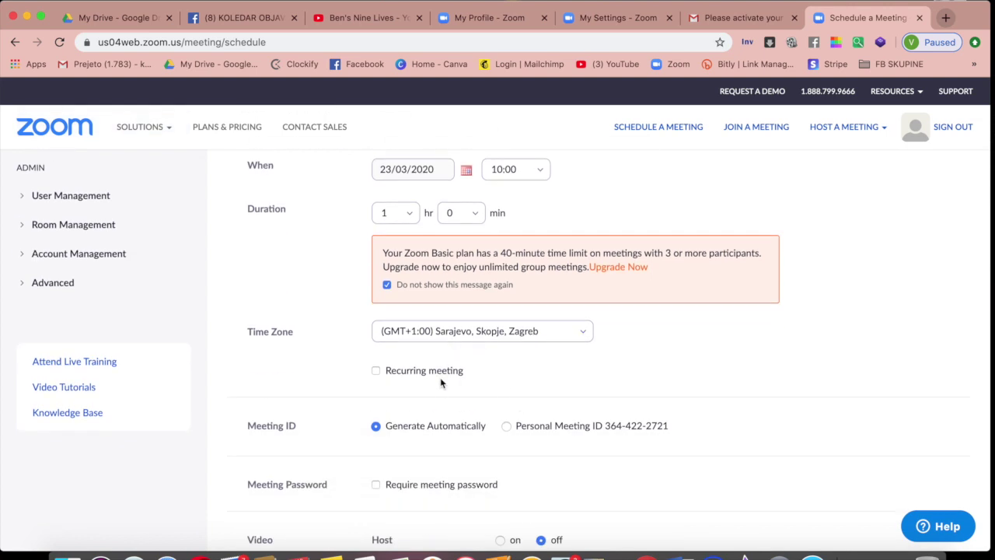
pyautogui.scroll(-1, 440, 377)
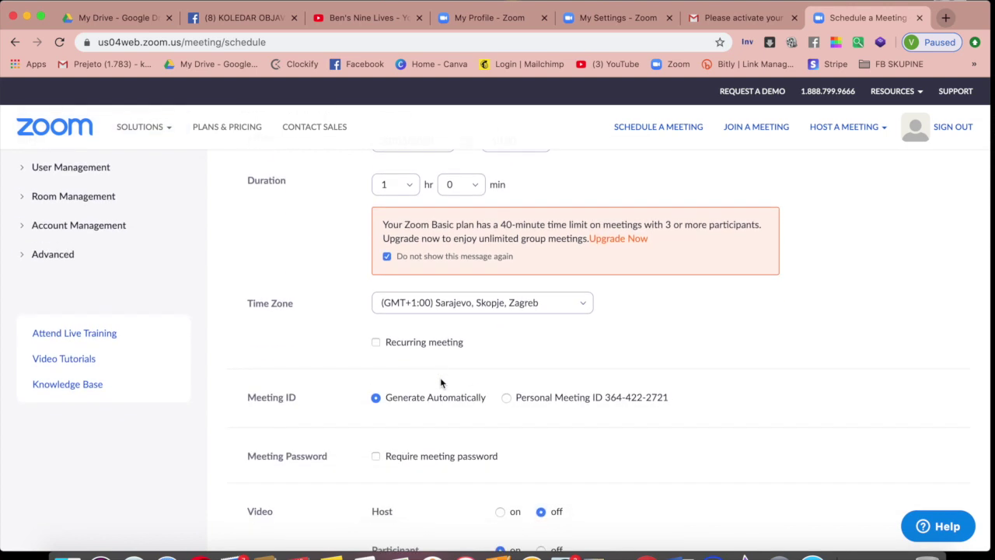
pyautogui.click(418, 345)
pyautogui.scroll(-3, 481, 394)
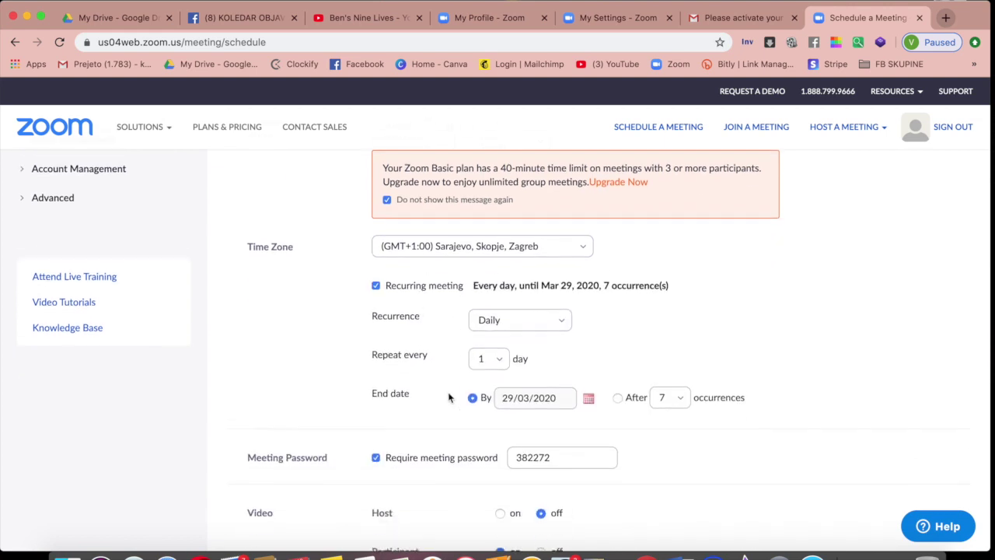
pyautogui.click(558, 305)
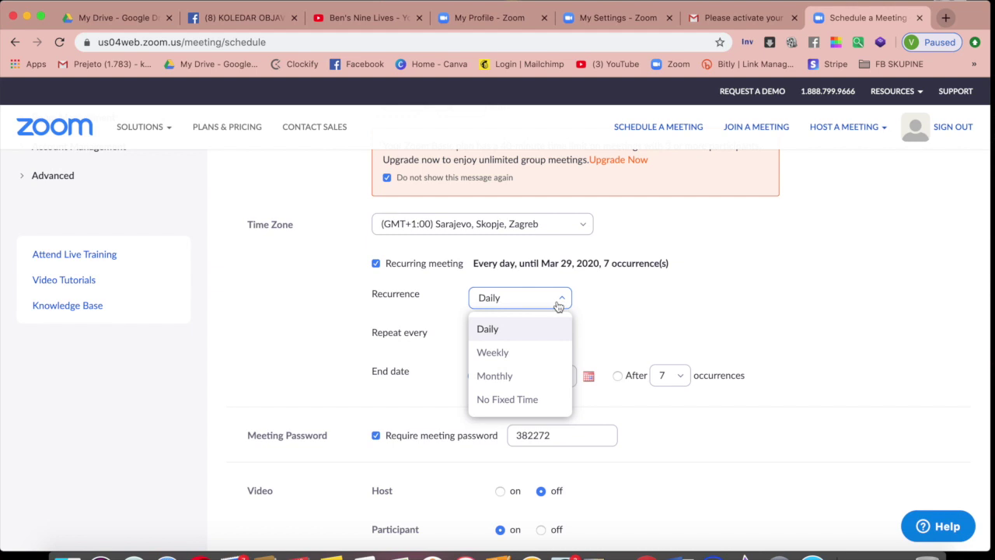
pyautogui.click(632, 312)
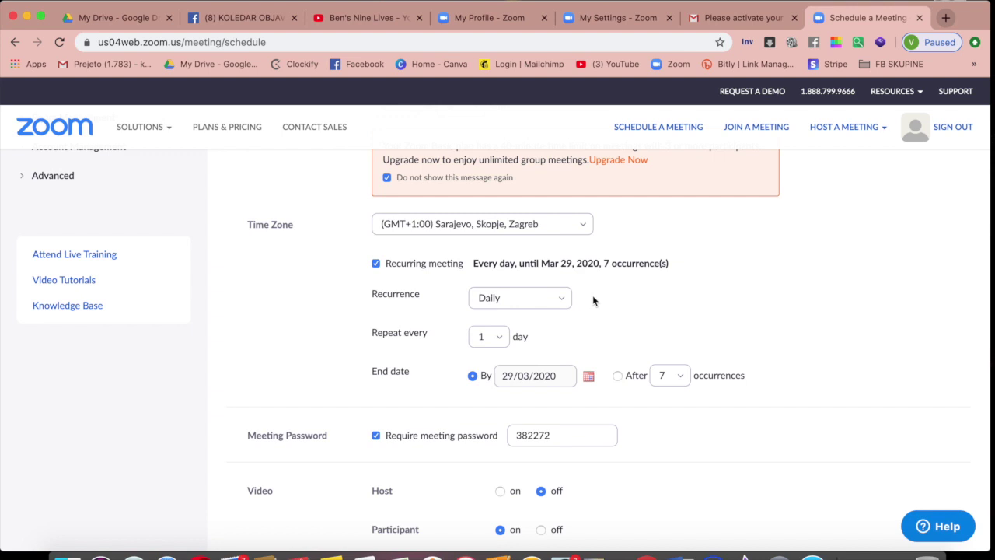
pyautogui.click(377, 263)
# Untick Require meeting password, leaving automatic local recording on, and reach the Save button.
pyautogui.scroll(-1, 392, 300)
pyautogui.scroll(-1, 396, 313)
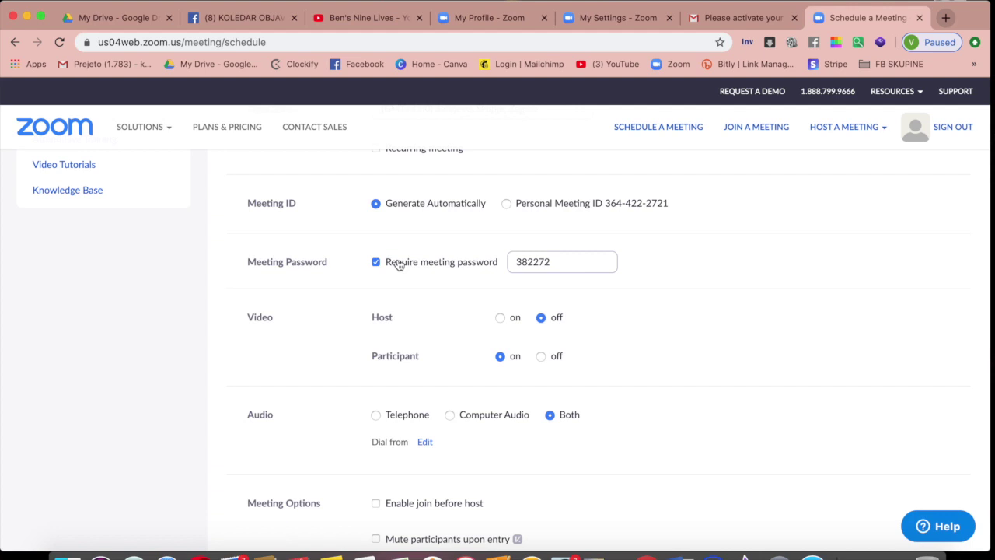
pyautogui.click(397, 264)
pyautogui.scroll(-3, 424, 309)
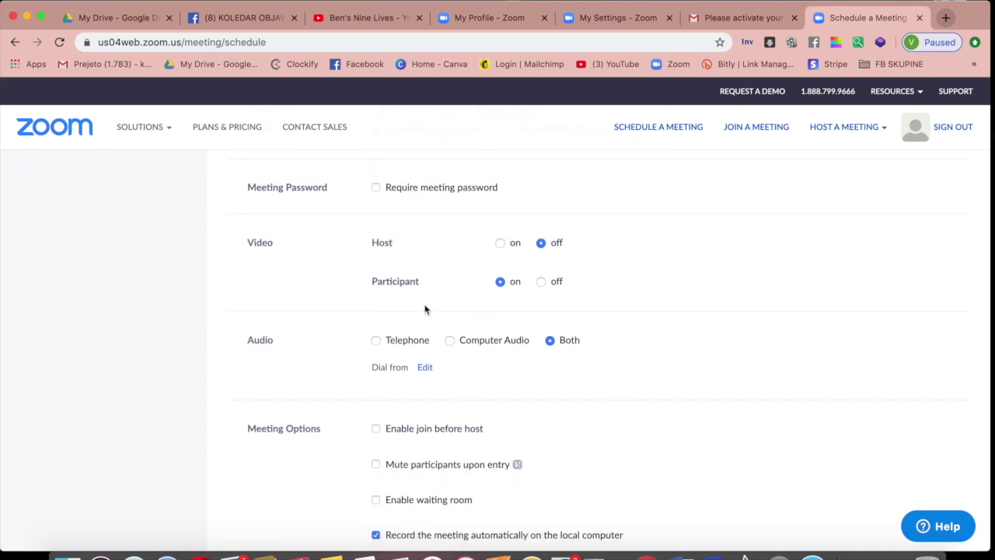
pyautogui.scroll(-4, 425, 308)
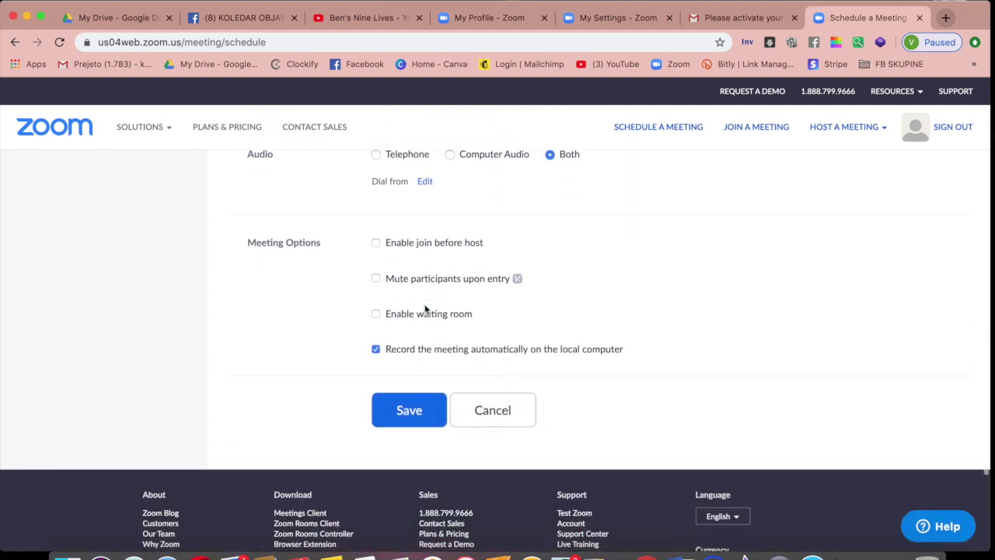
# Save the meeting for Mar 23, 2020 10:00, copy its join URL, and return to My Meetings.
pyautogui.click(417, 413)
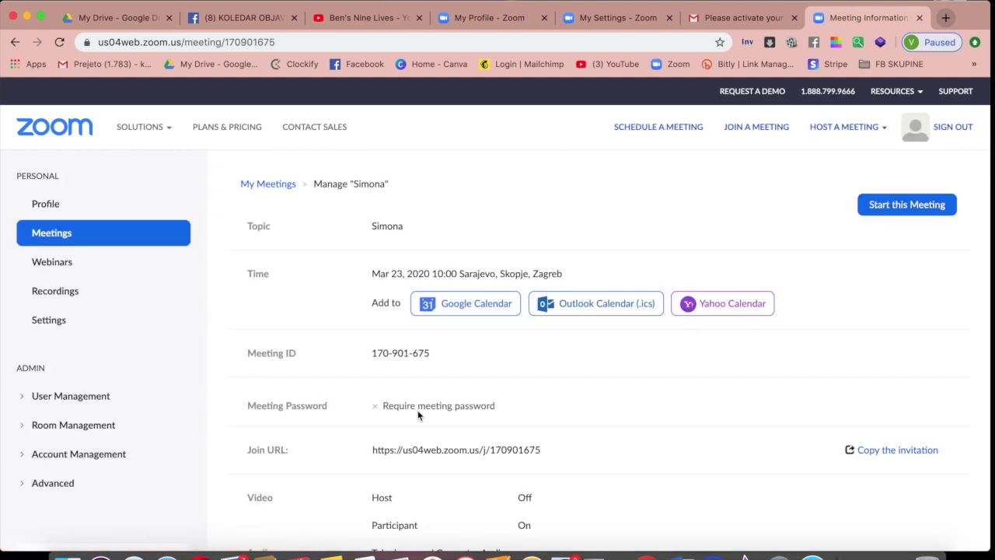
pyautogui.scroll(-1, 591, 409)
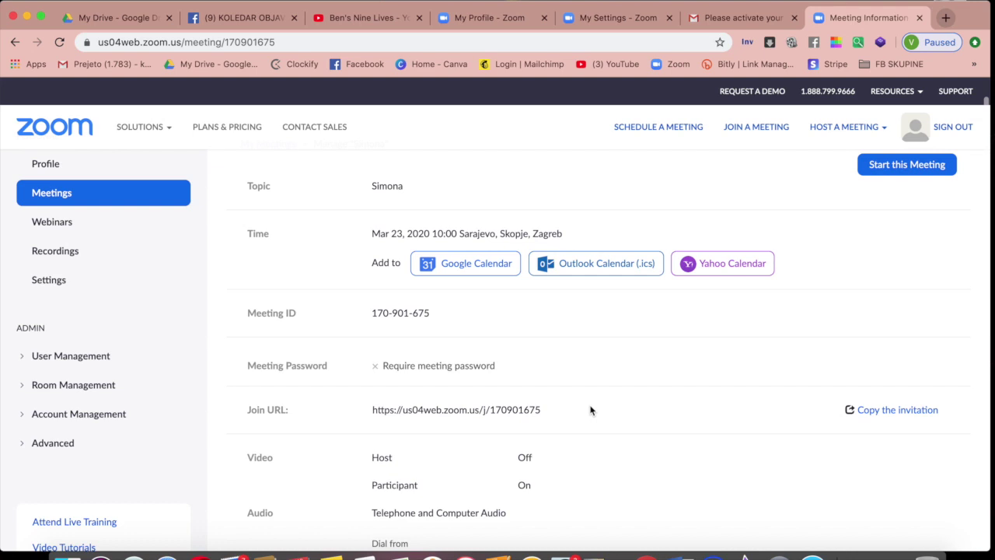
pyautogui.moveTo(542, 409); pyautogui.dragTo(378, 406)
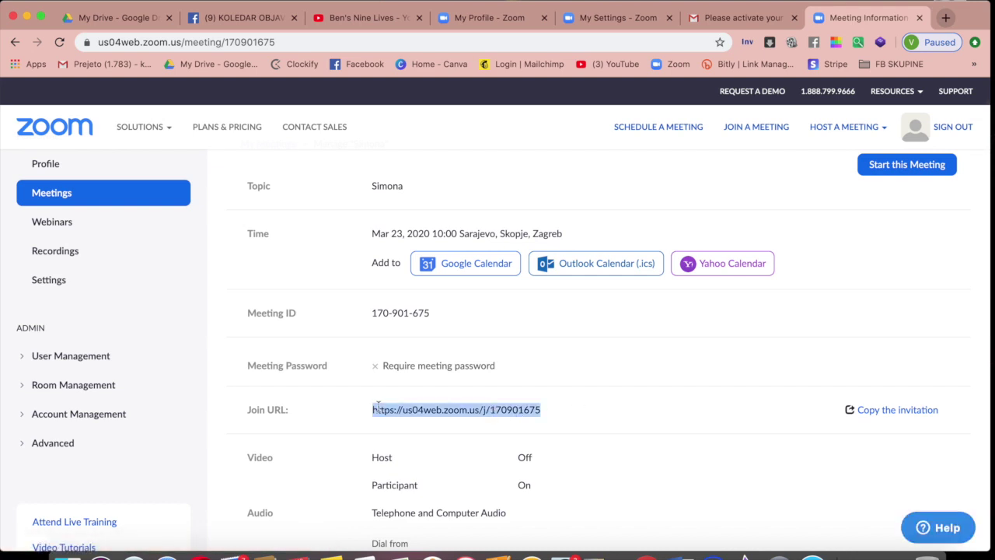
pyautogui.rightClick(480, 405)
pyautogui.click(503, 437)
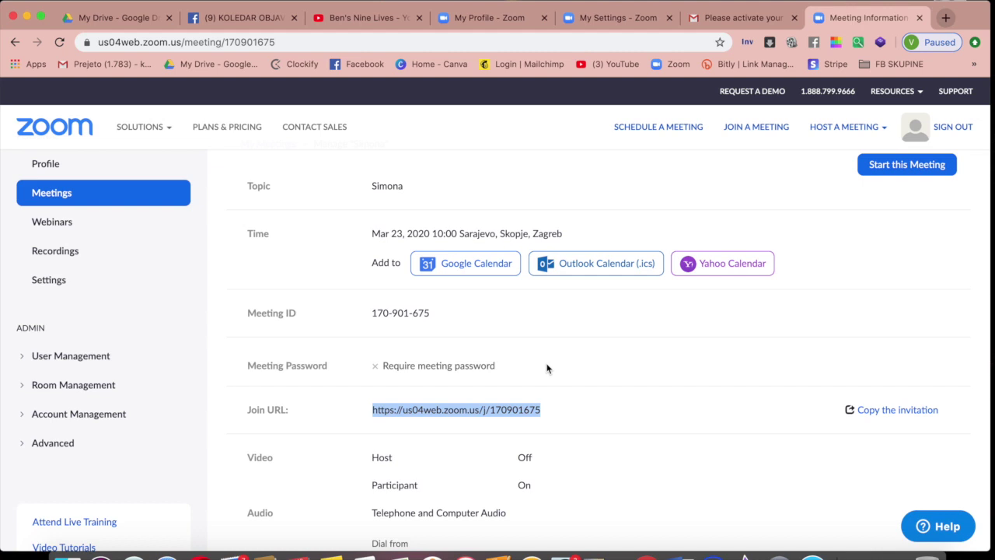
pyautogui.click(544, 384)
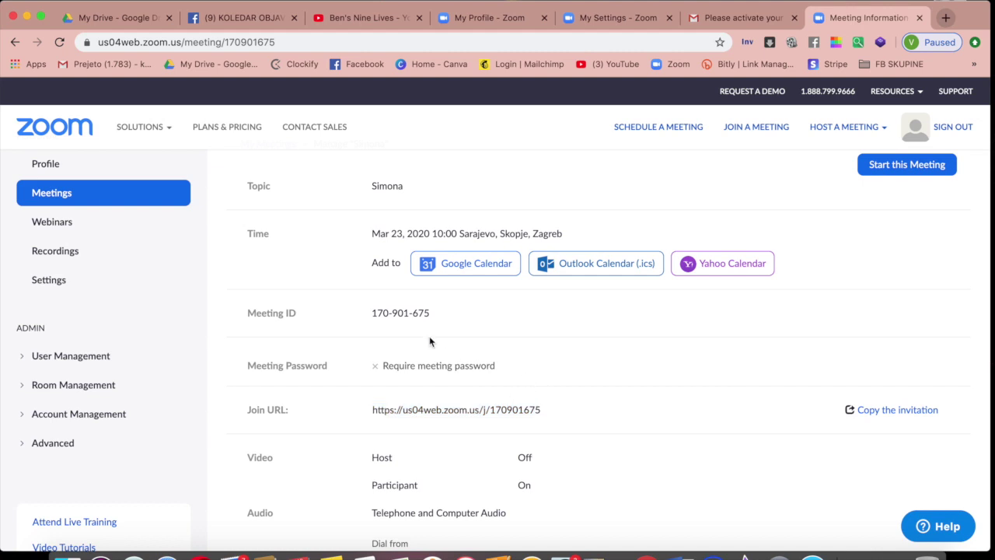
pyautogui.click(57, 199)
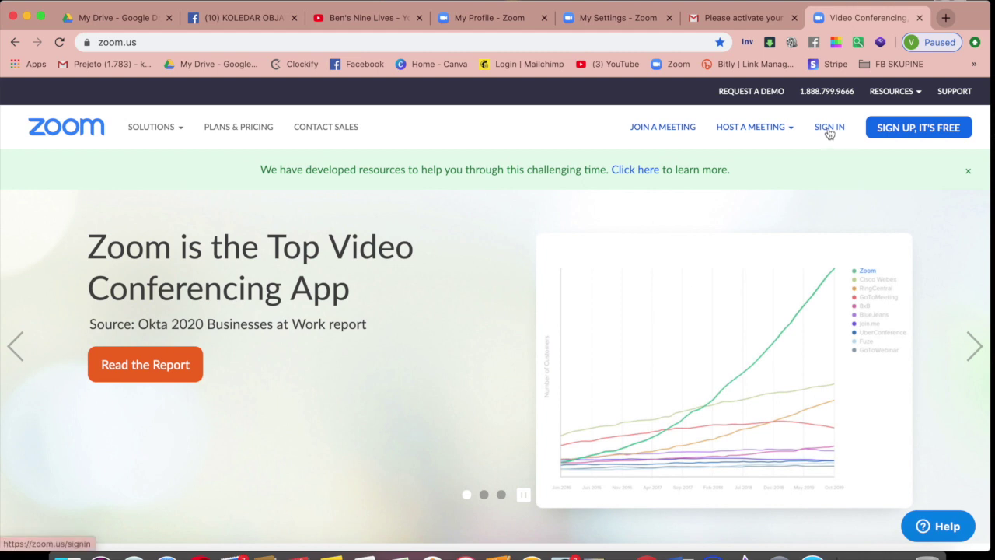
# Sign back in to the Zoom web portal using the saved account e-mail.
pyautogui.click(829, 130)
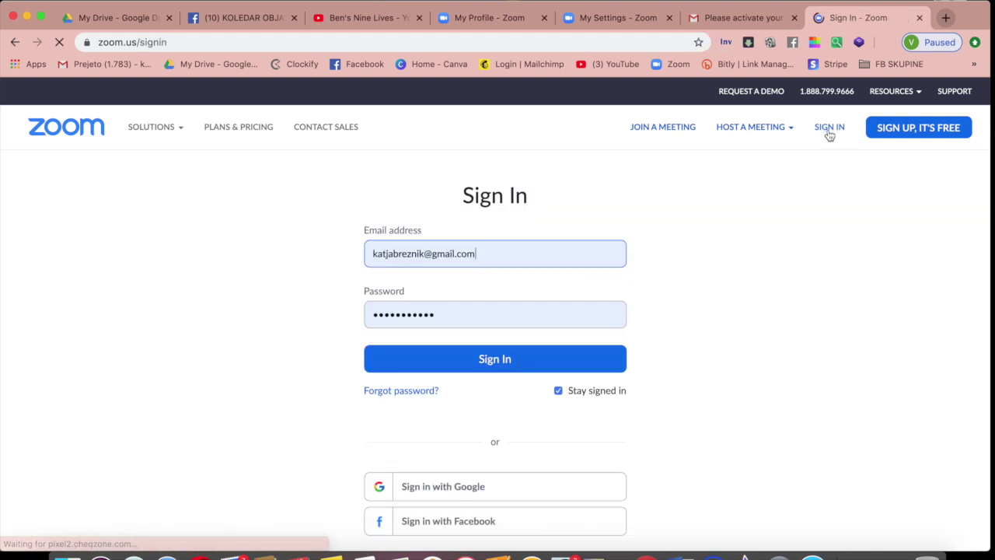
pyautogui.press('Tab')
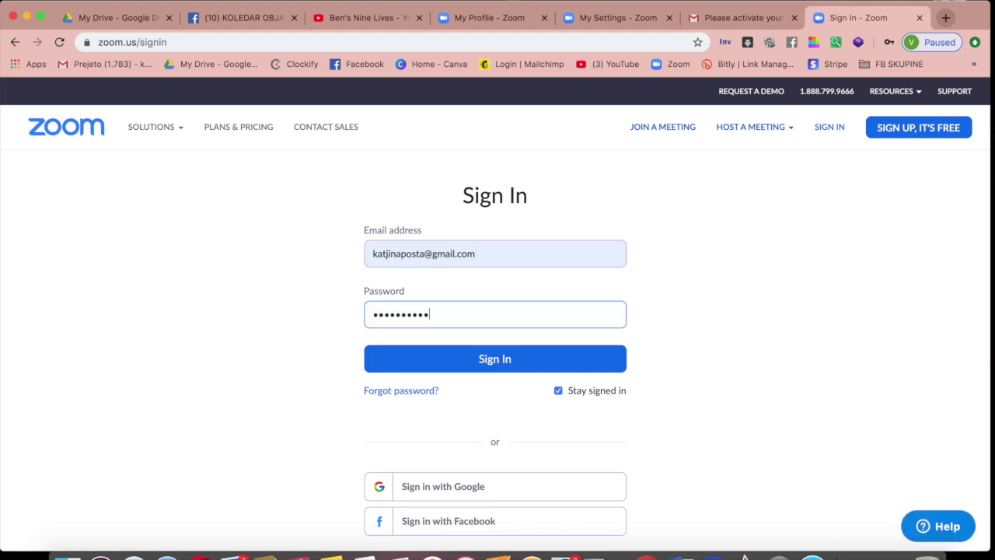
pyautogui.click(500, 359)
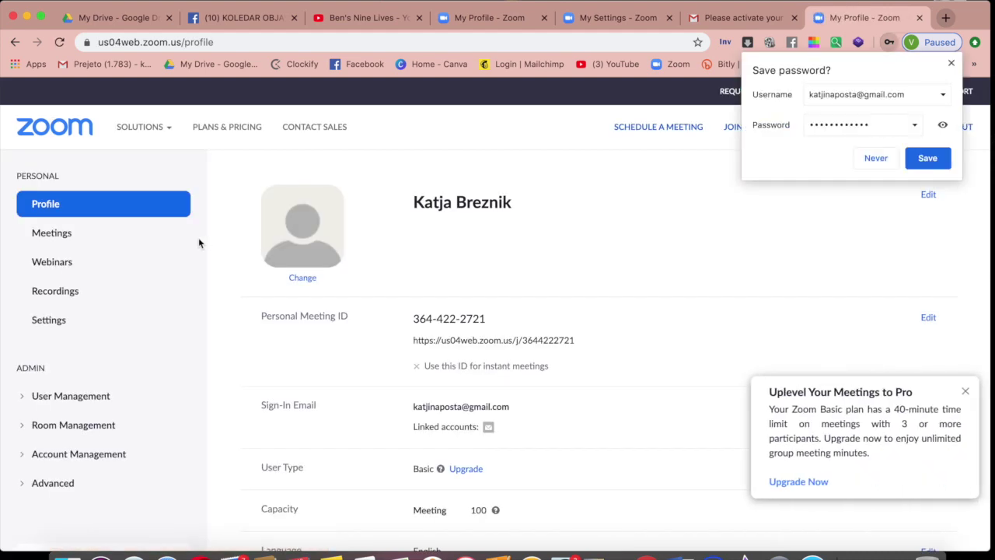
# Start the upcoming scheduled meeting in the Zoom app with computer audio and webcam video on.
pyautogui.click(109, 237)
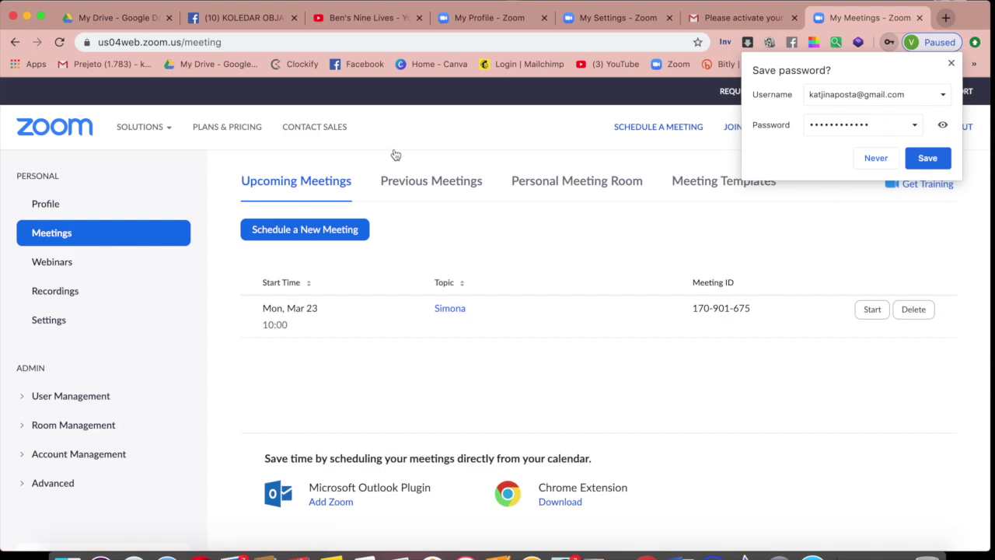
pyautogui.click(952, 66)
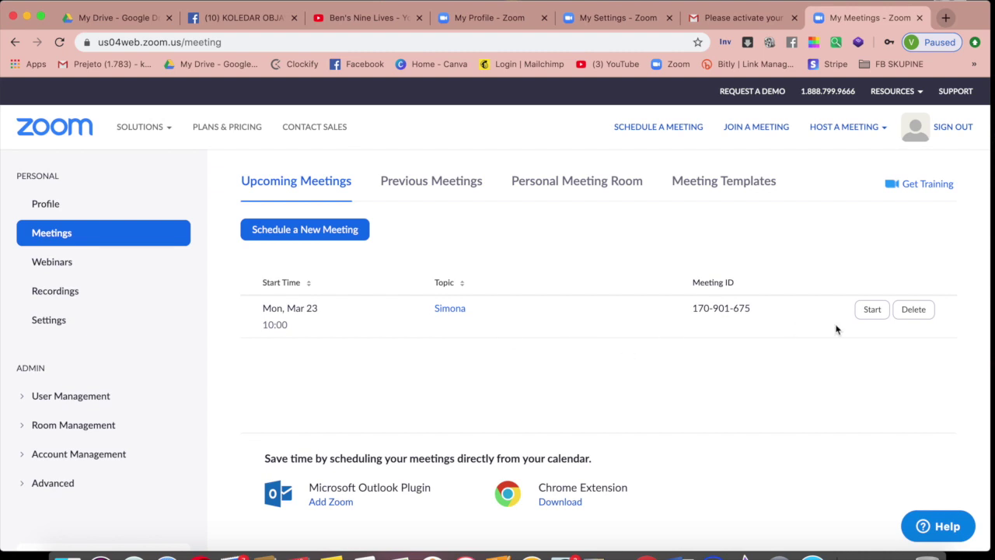
pyautogui.click(872, 309)
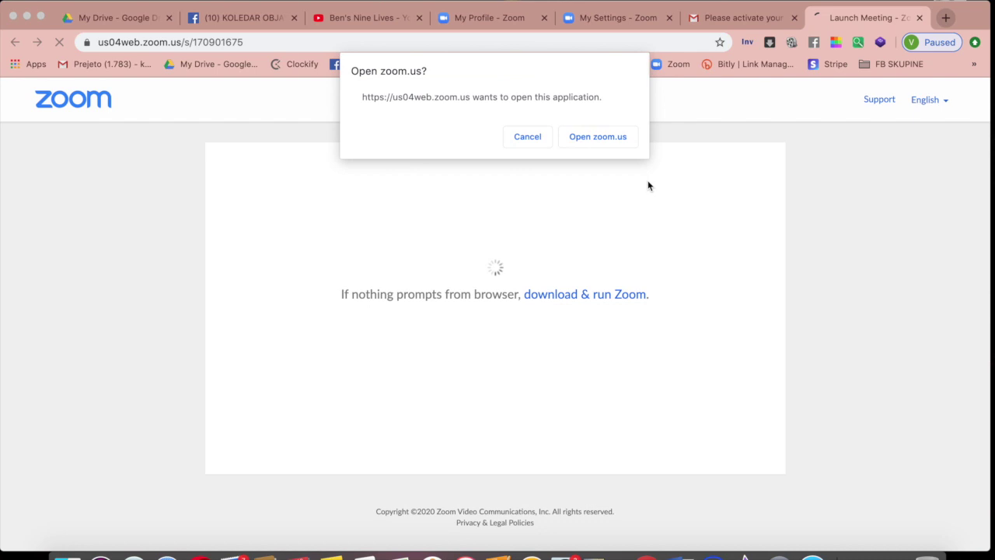
pyautogui.click(603, 139)
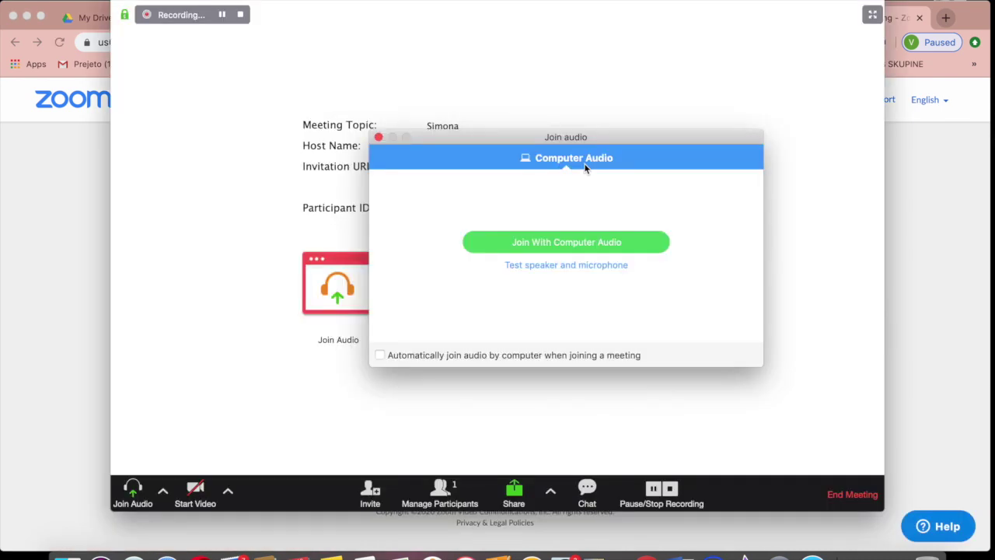
pyautogui.click(581, 243)
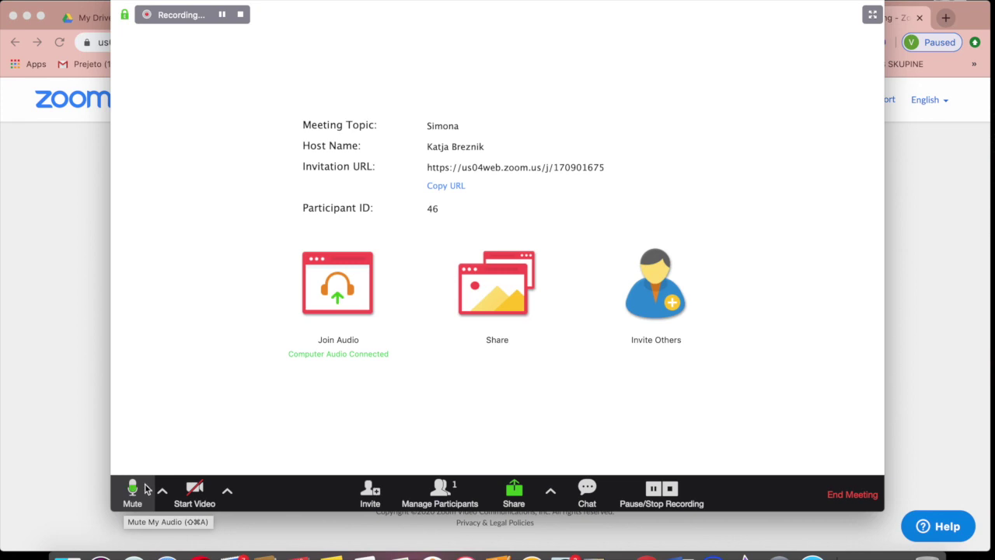
pyautogui.click(196, 497)
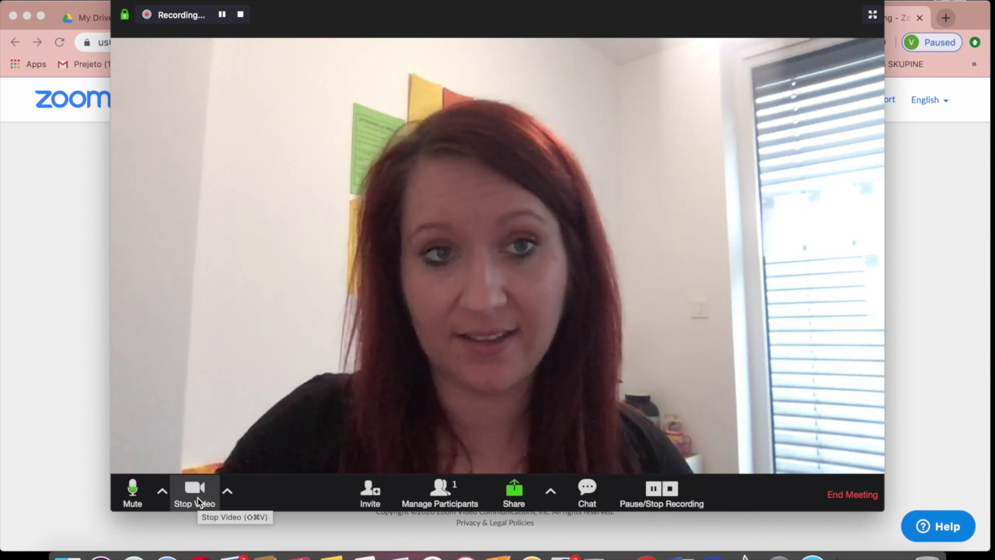
# Turn off the host's webcam video and mute the microphone.
pyautogui.click(199, 502)
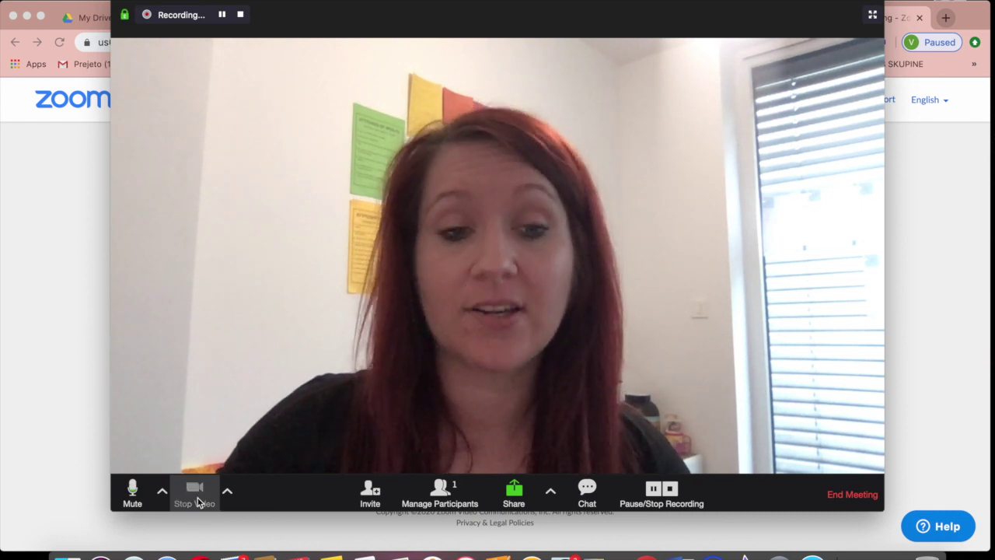
pyautogui.click(132, 496)
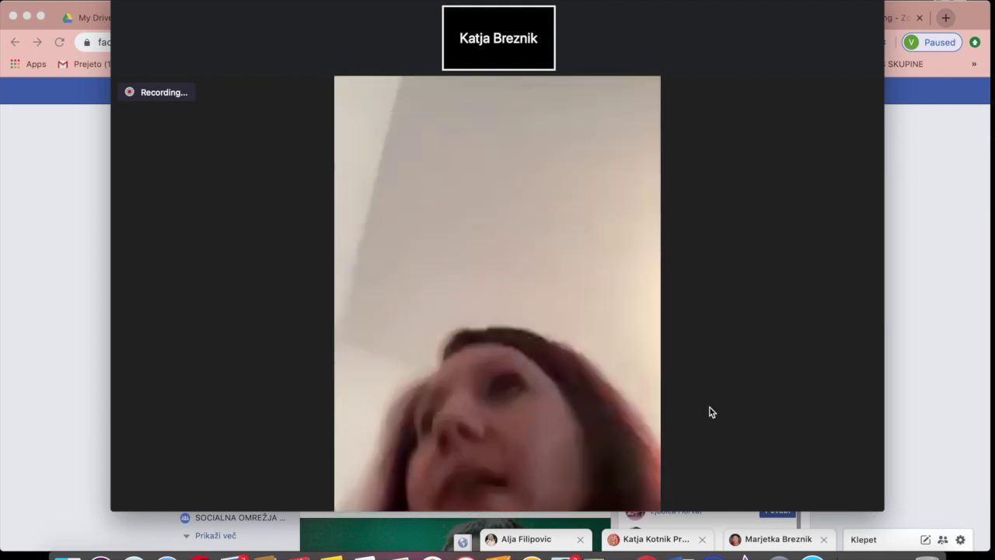
# Unmute and restart video with Shift+Cmd+A and Shift+Cmd+V, then switch to Gallery View.
pyautogui.moveTo(708, 400)
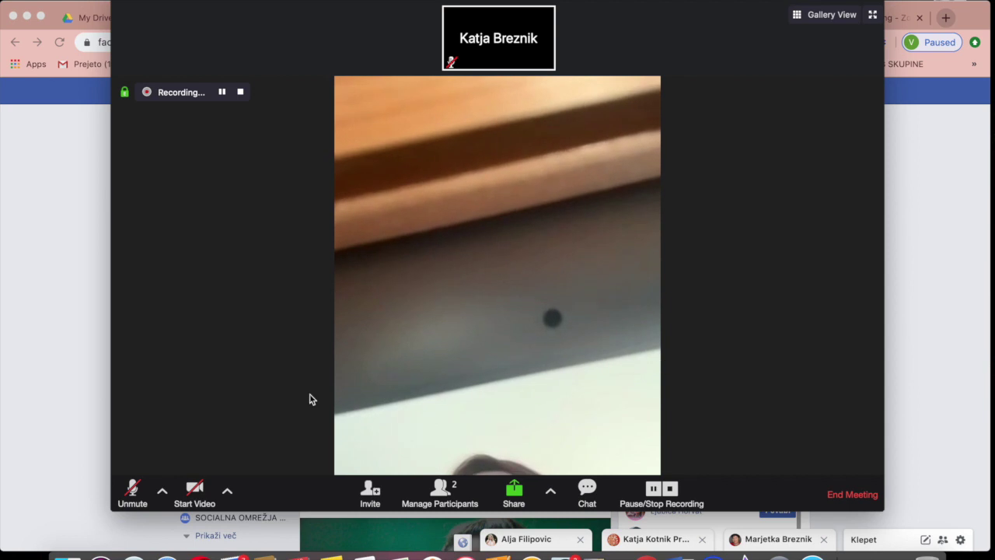
pyautogui.press('super+shift+a')
pyautogui.press('super+shift+v')
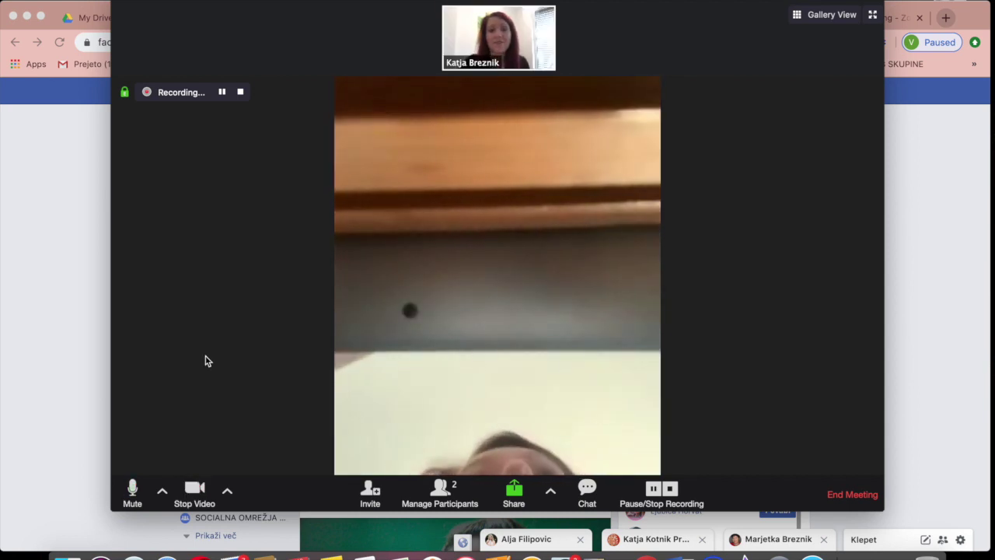
pyautogui.moveTo(511, 183)
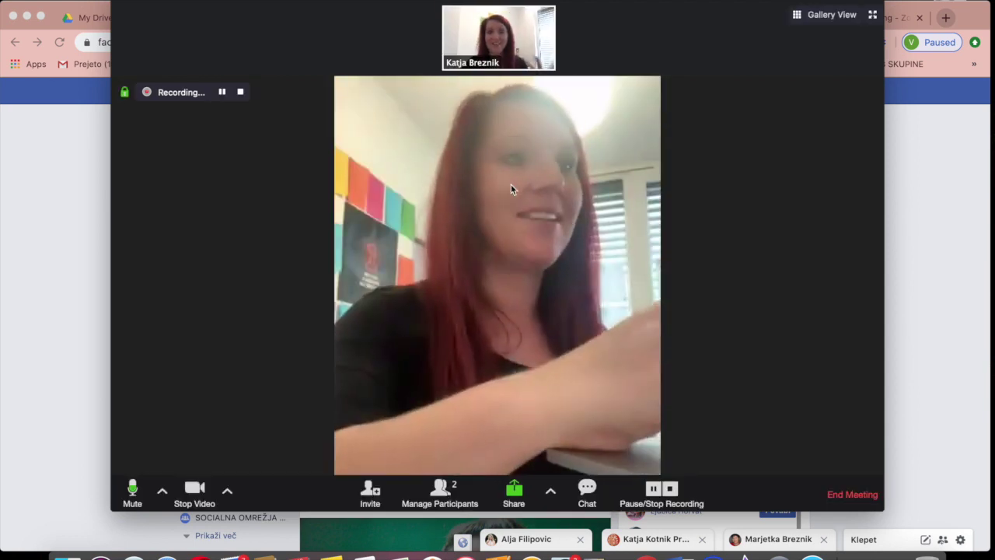
pyautogui.click(824, 14)
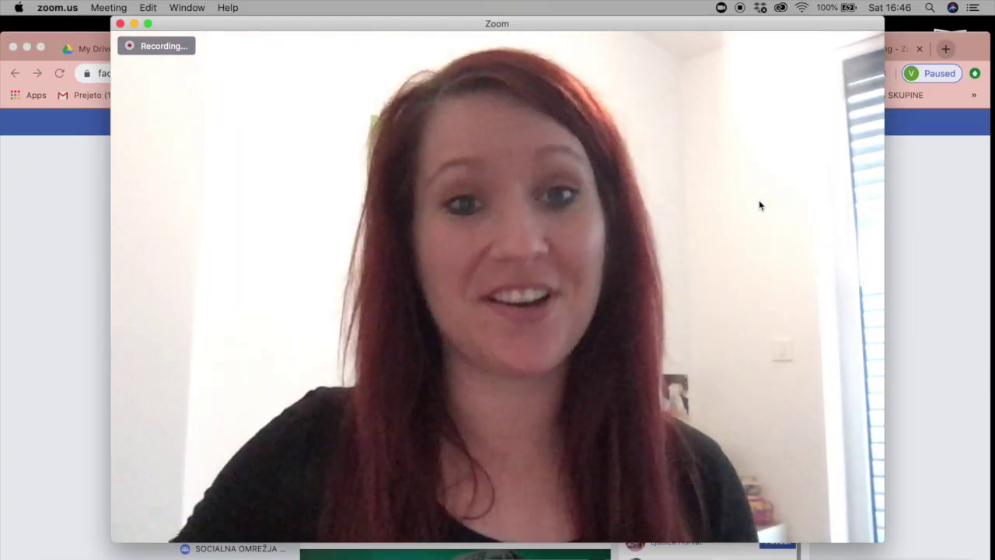
pyautogui.moveTo(513, 208)
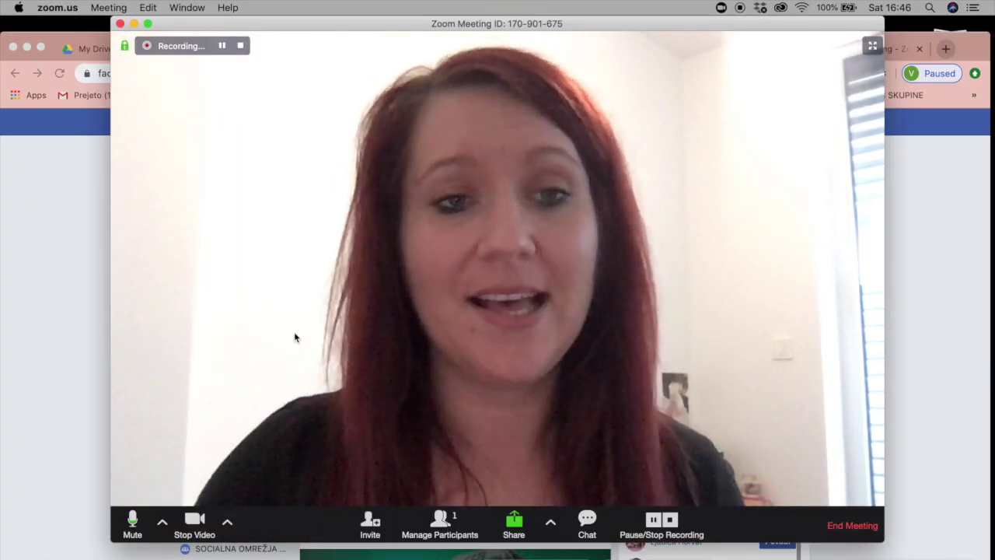
# Toggle the microphone mute and the webcam video off and back on.
pyautogui.click(133, 520)
pyautogui.click(133, 521)
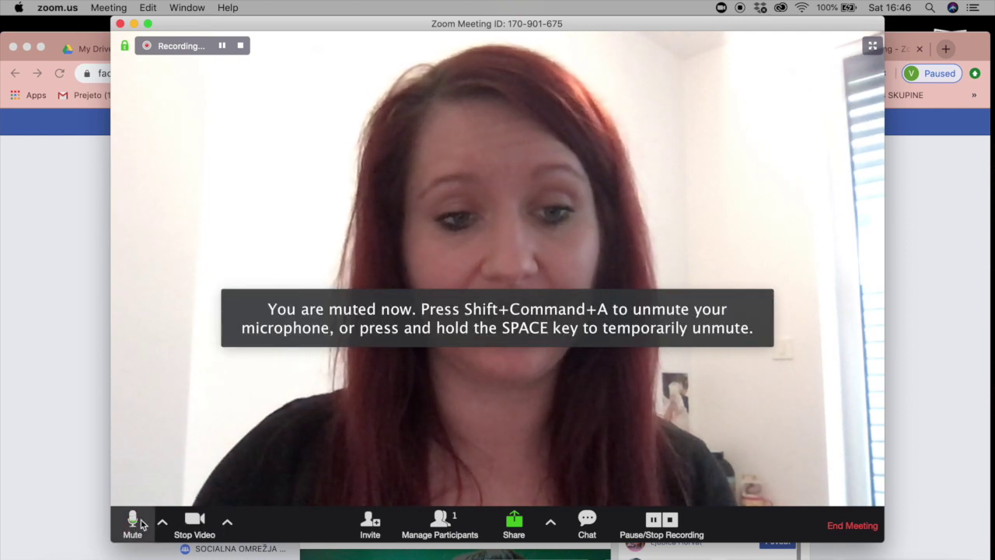
pyautogui.click(193, 525)
pyautogui.click(192, 525)
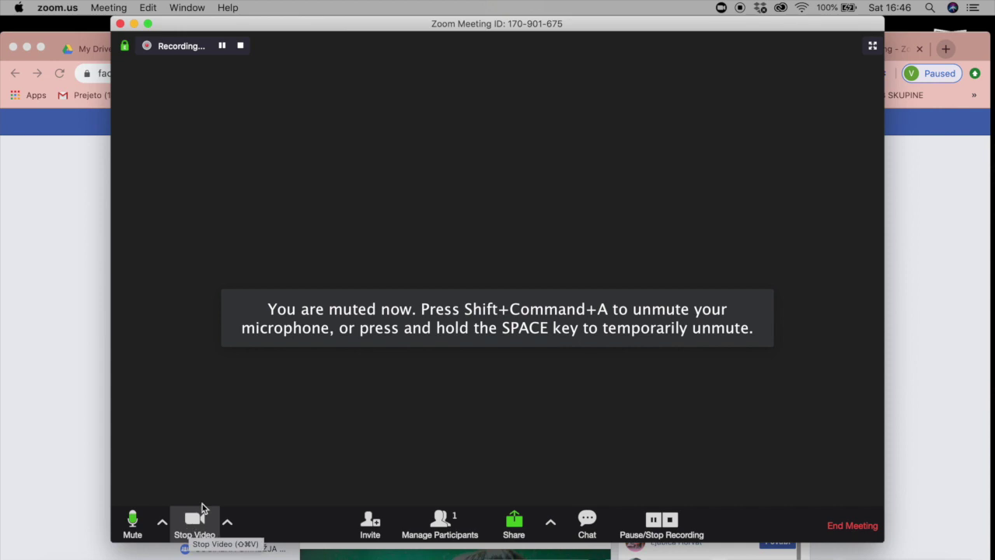
# Copy the meeting's invitation URL again, close the invite window, and show the participants list.
pyautogui.click(370, 523)
pyautogui.click(290, 434)
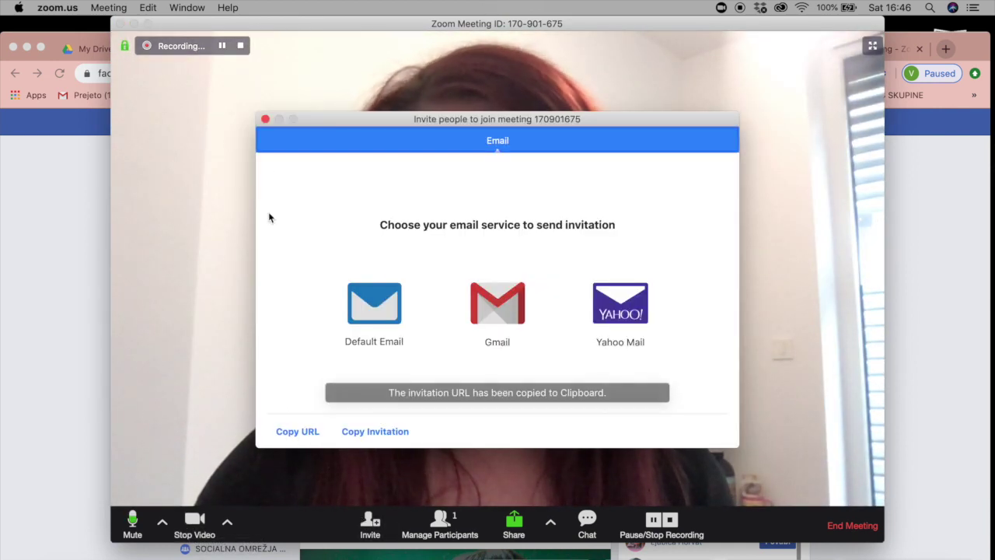
pyautogui.click(265, 120)
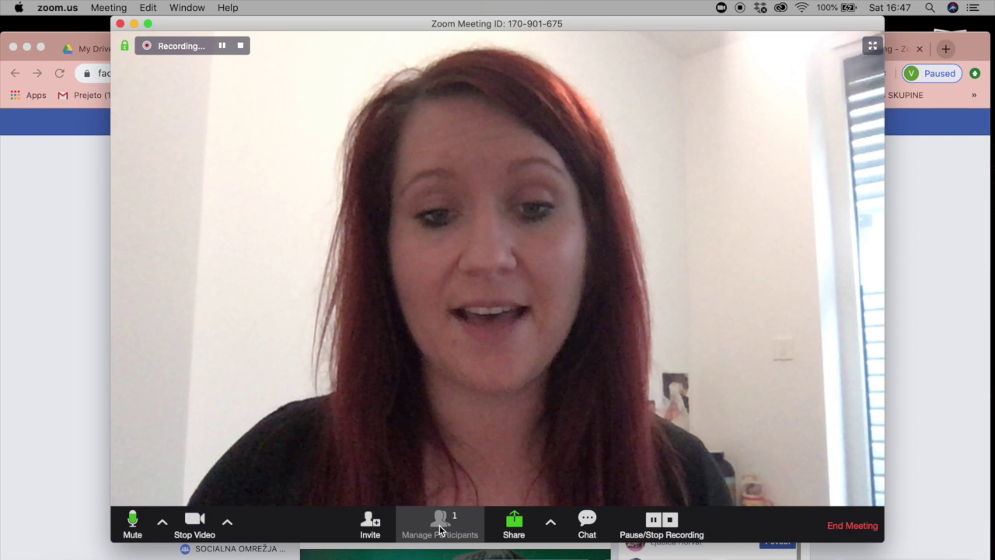
pyautogui.click(439, 521)
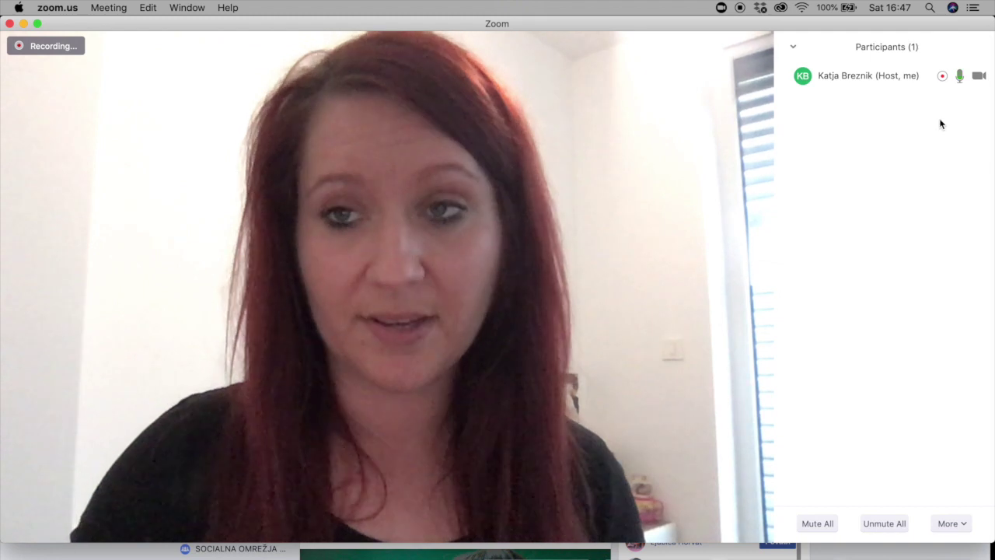
# Mute everyone in the meeting, keeping 'Allow participants to unmute themselves' enabled.
pyautogui.moveTo(958, 83)
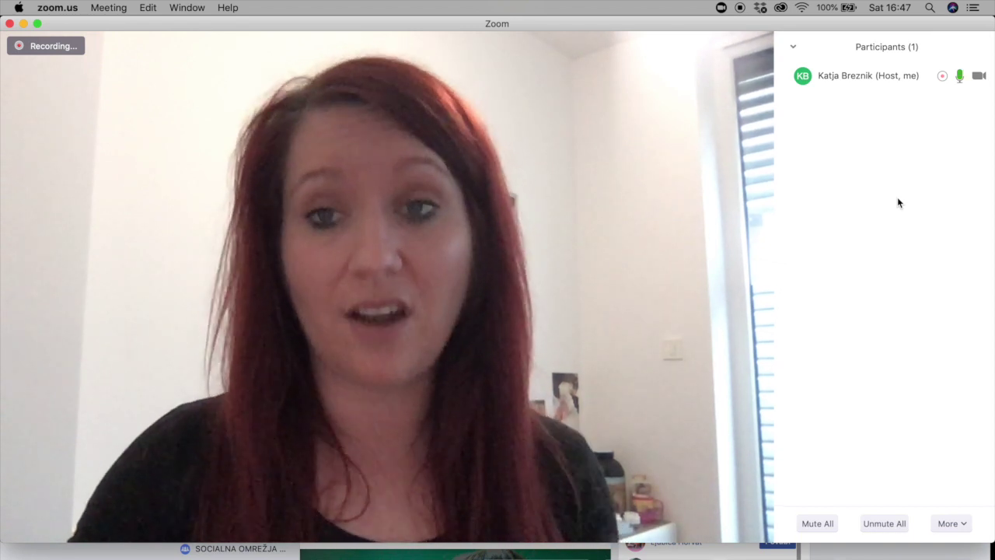
pyautogui.click(818, 523)
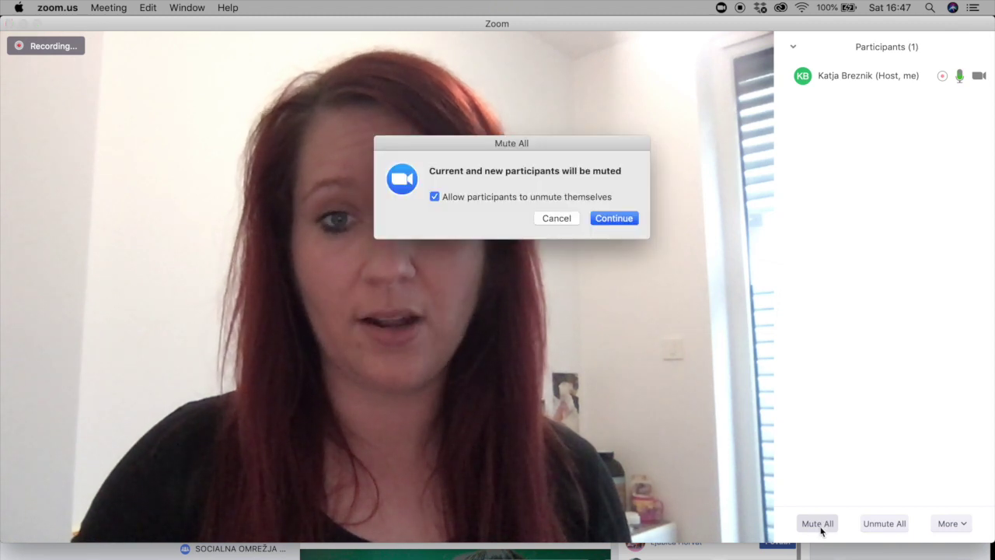
pyautogui.click(612, 219)
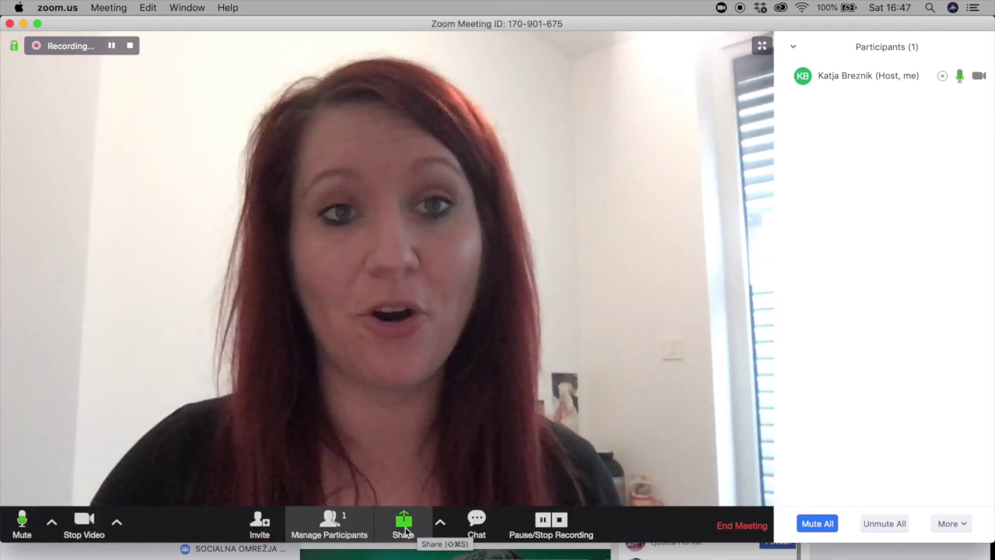
pyautogui.click(403, 525)
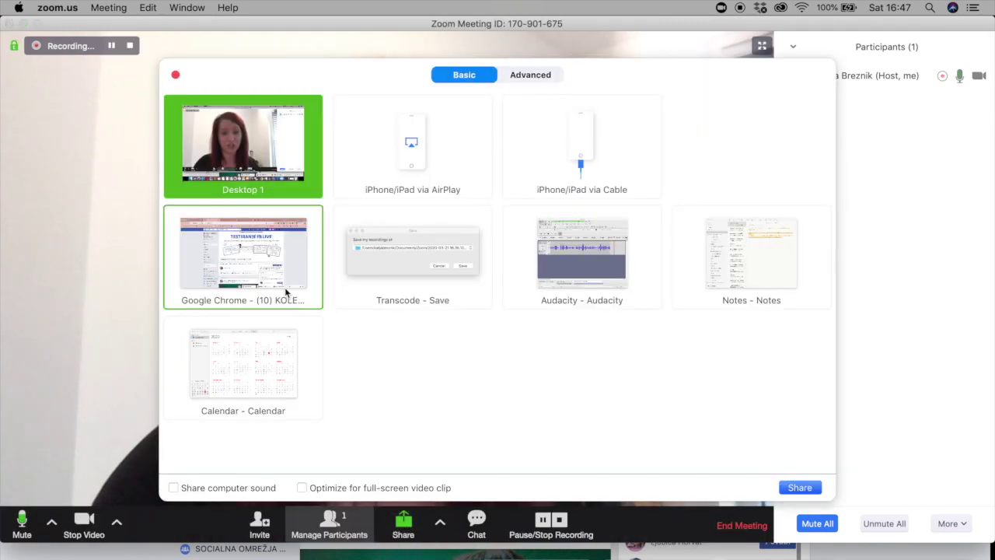
# Share the Google Chrome window, browse to the Facebook home feed, then stop sharing.
pyautogui.click(278, 274)
pyautogui.click(798, 487)
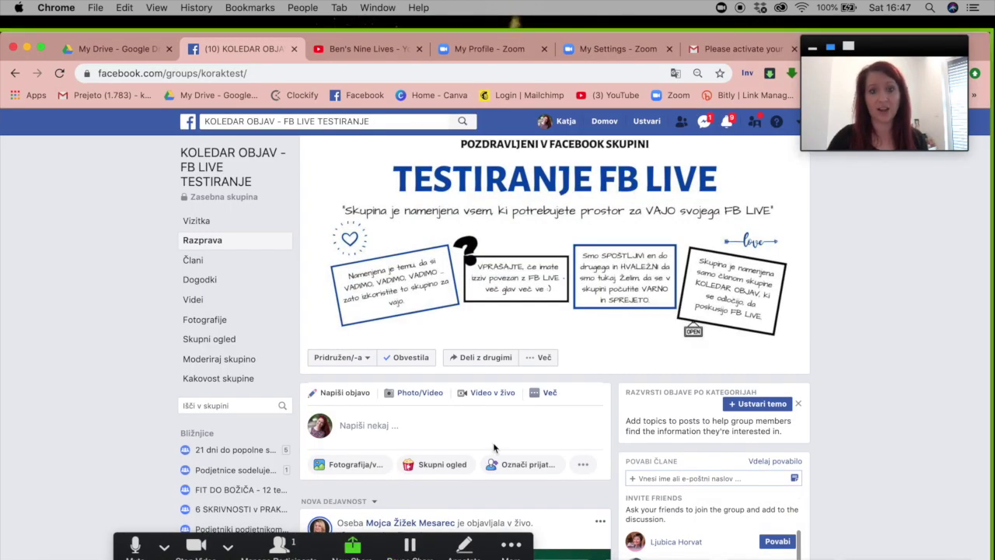
pyautogui.scroll(-3, 473, 399)
pyautogui.scroll(3, 473, 400)
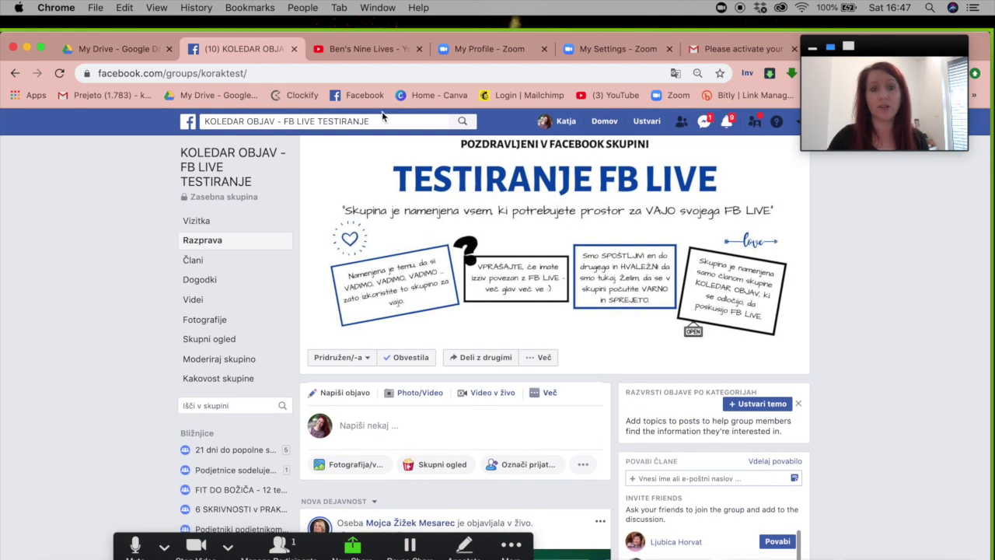
pyautogui.scroll(-3, 607, 125)
pyautogui.click(605, 122)
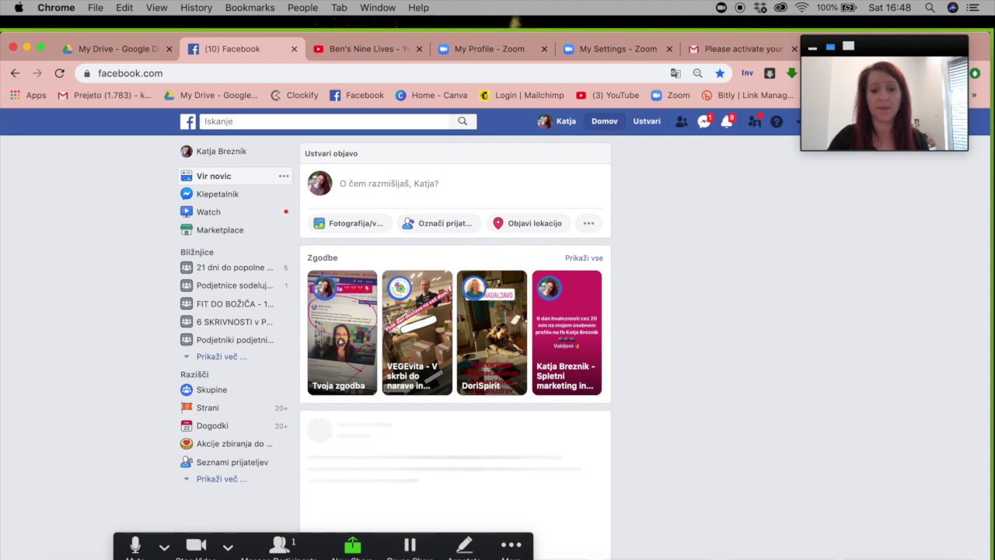
pyautogui.press('super+shift+s')
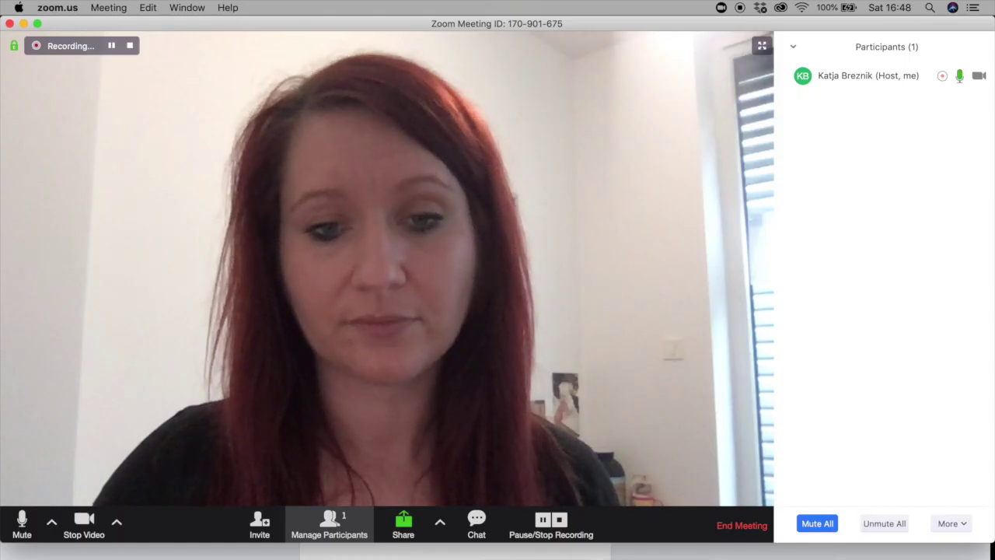
# Send 'la la la' to everyone in the meeting chat, then bring up the end-meeting confirmation.
pyautogui.click(476, 525)
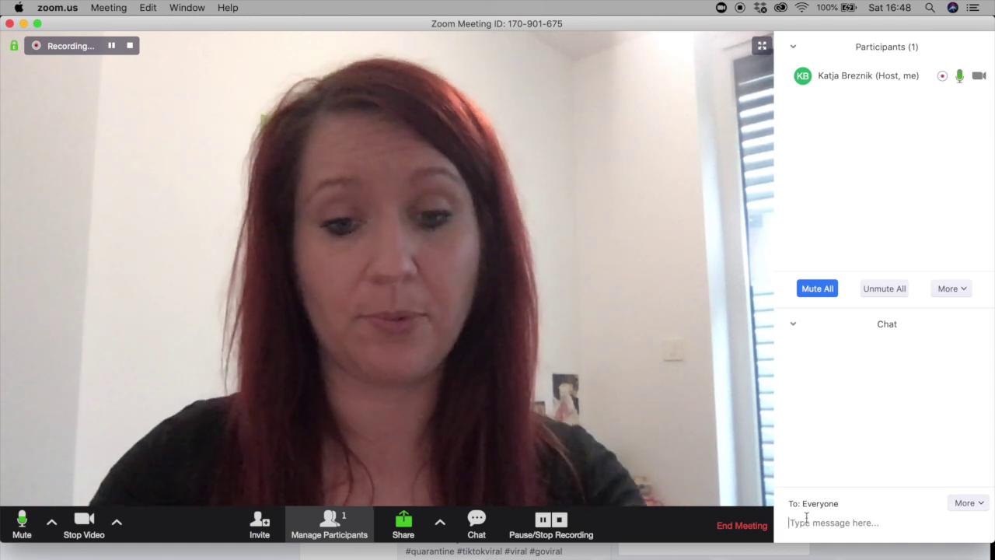
pyautogui.write('la la lča')
pyautogui.press('BackSpace')
pyautogui.press('BackSpace')
pyautogui.press('BackSpace')
pyautogui.write('la')
pyautogui.press('Return')
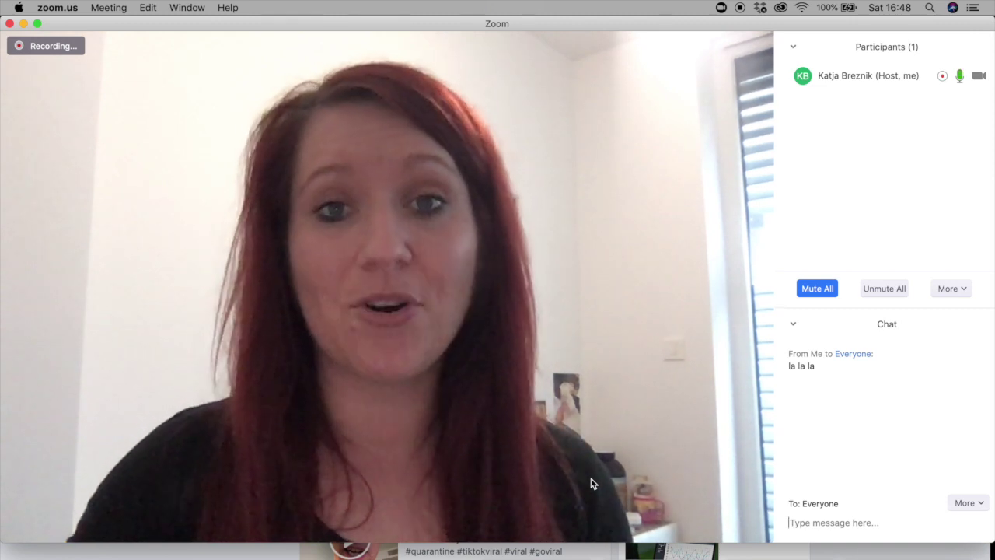
pyautogui.moveTo(697, 529)
pyautogui.click(737, 532)
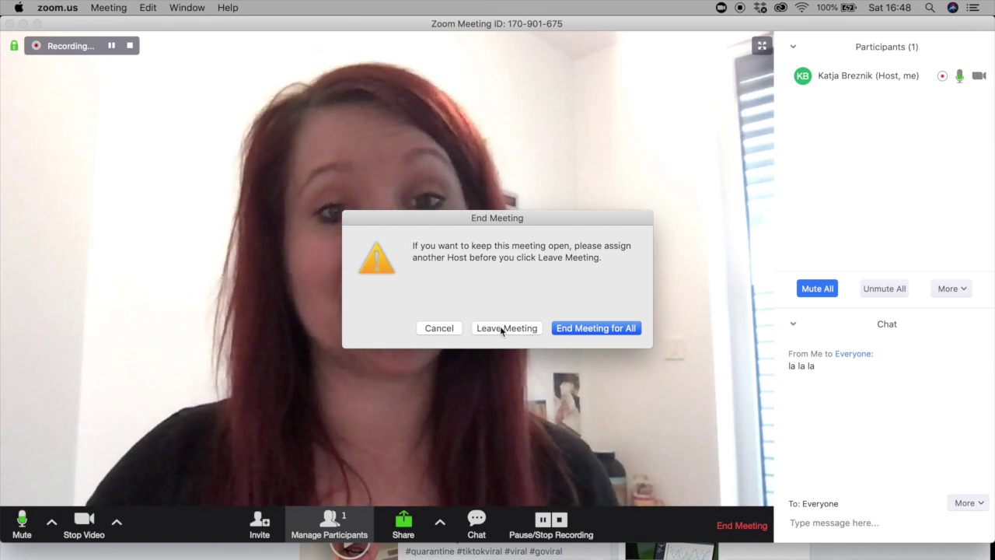
# End the meeting for all participants and close the Zoom Cloud Meetings window.
pyautogui.click(594, 328)
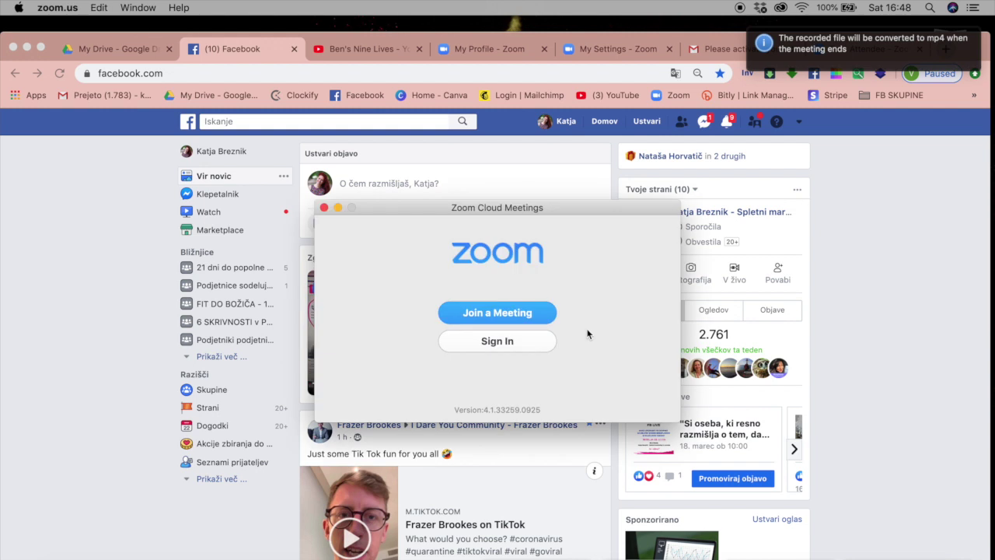
pyautogui.click(325, 207)
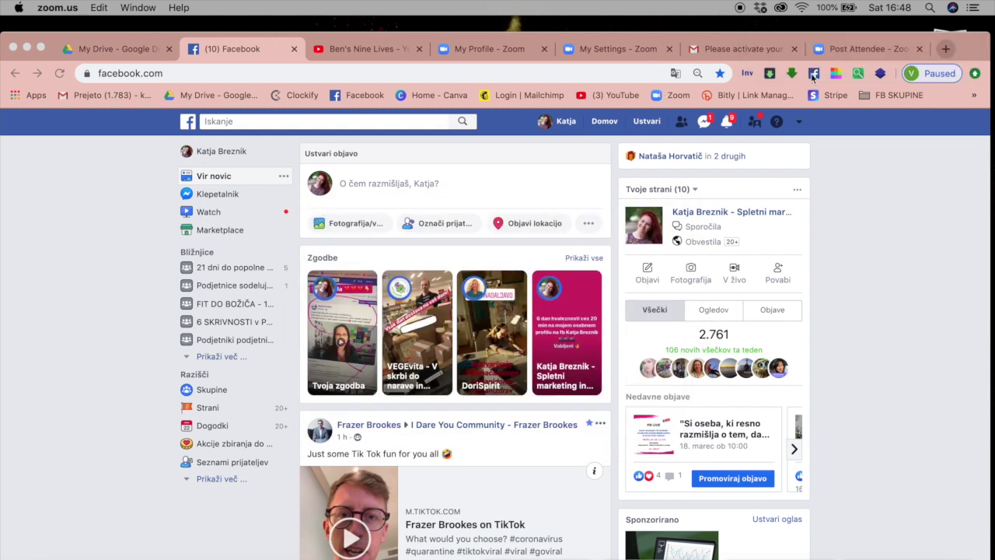
# Switch to Chrome's Post Attendee upgrade tab and open a Finder window of the Desktop.
pyautogui.click(855, 49)
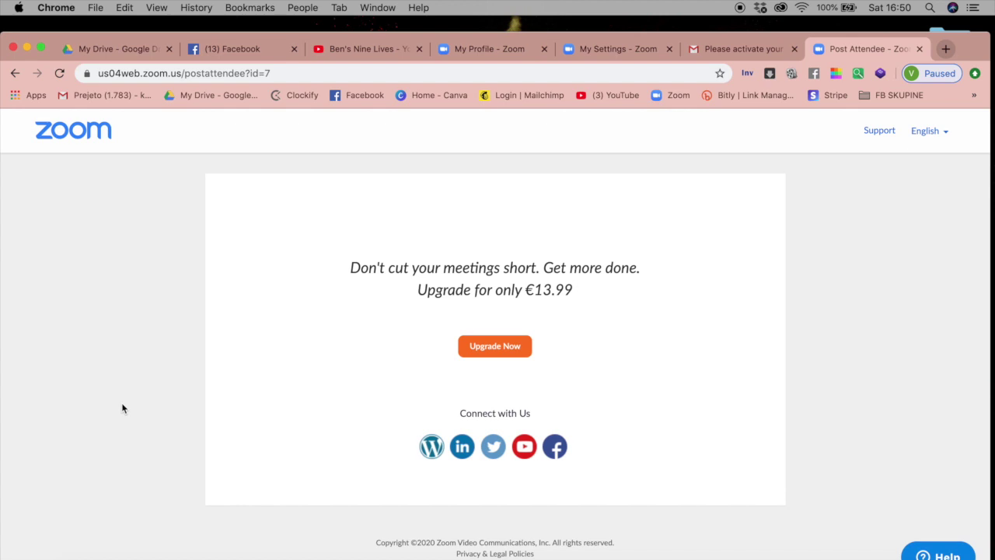
pyautogui.click(89, 554)
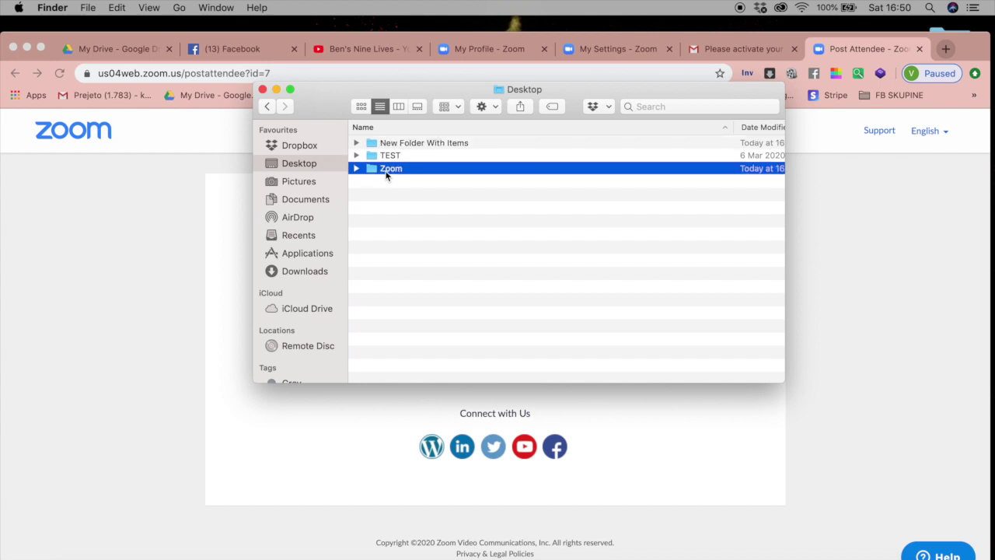
# In Desktop > Zoom, open the newest meeting folder and convert double_click_to_convert_01.zoom to video.
pyautogui.doubleClick(386, 169)
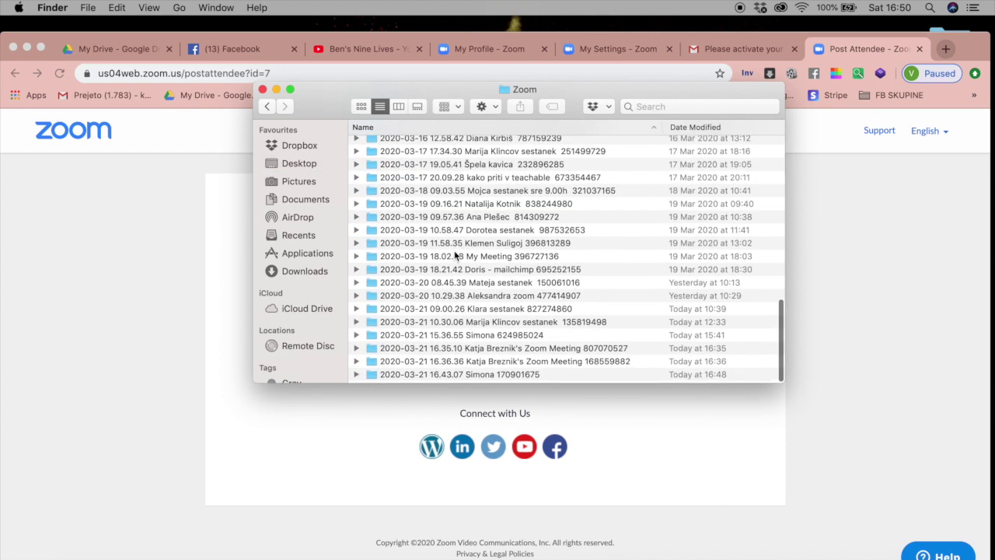
pyautogui.scroll(5, 456, 255)
pyautogui.scroll(-10, 456, 255)
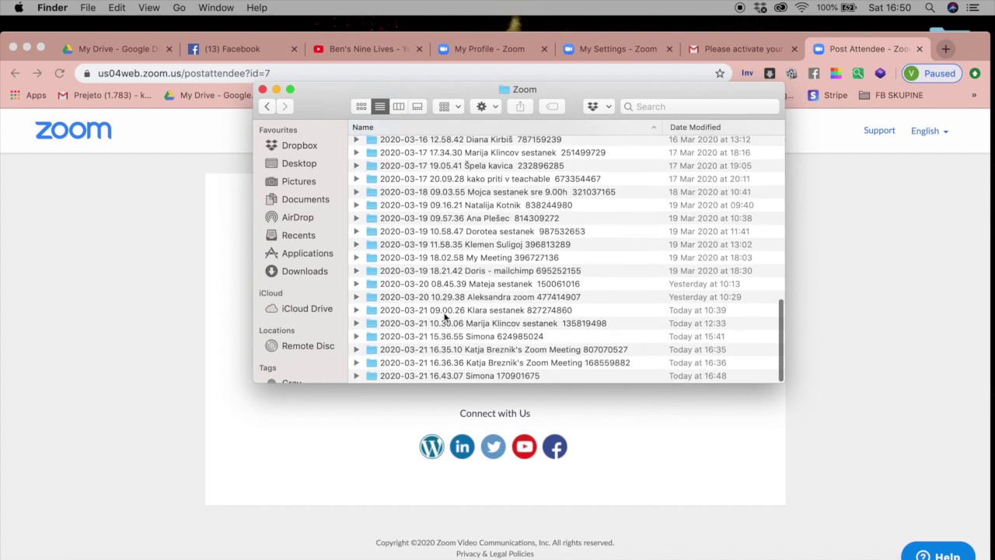
pyautogui.click(431, 376)
pyautogui.doubleClick(431, 375)
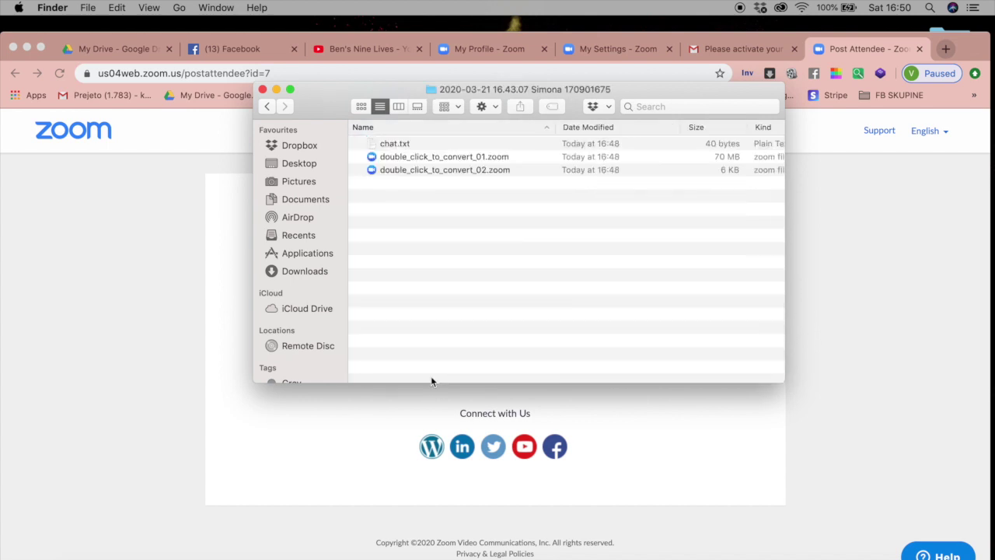
pyautogui.doubleClick(428, 159)
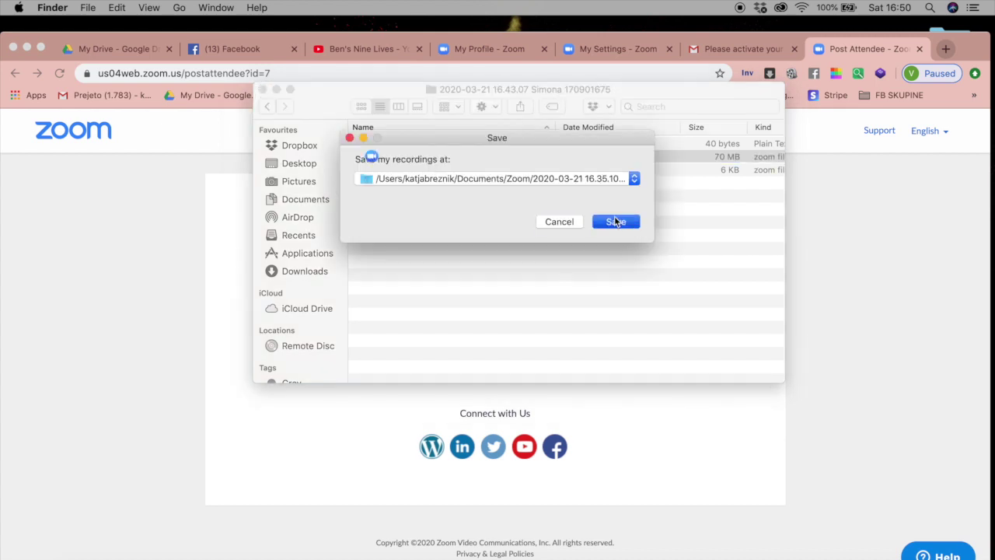
pyautogui.click(615, 223)
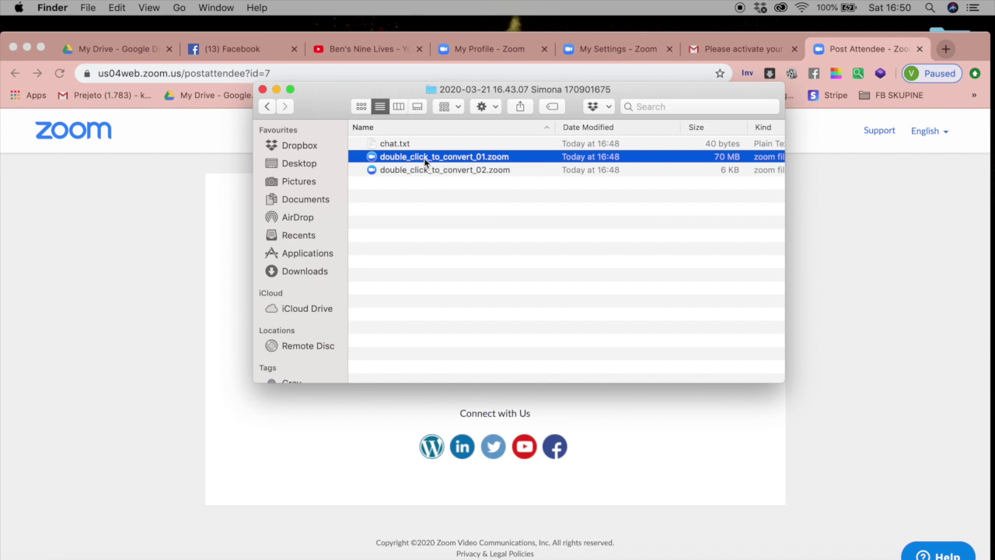
pyautogui.doubleClick(426, 160)
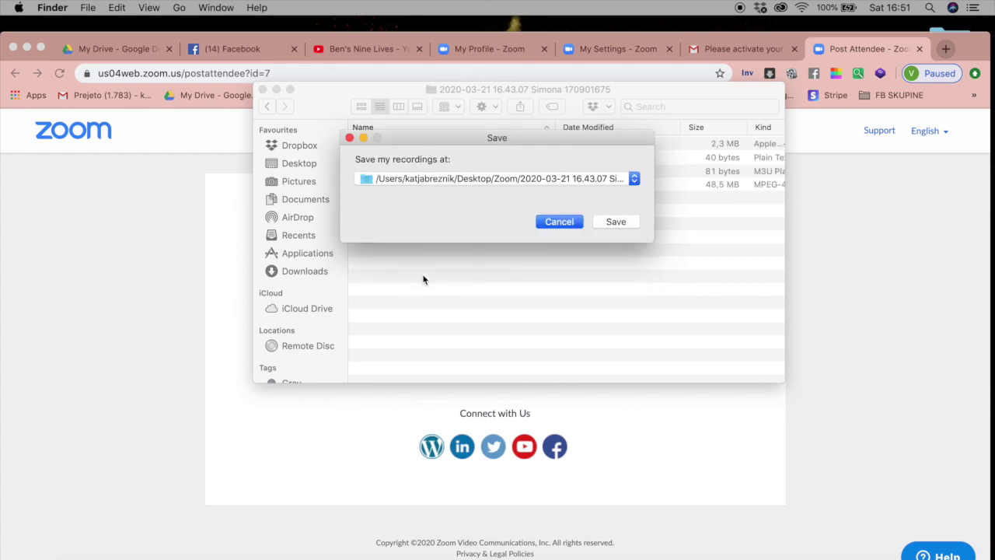
# Save the converted recording and preview zoom_0.mp4 in Quick Look.
pyautogui.click(614, 222)
pyautogui.click(438, 188)
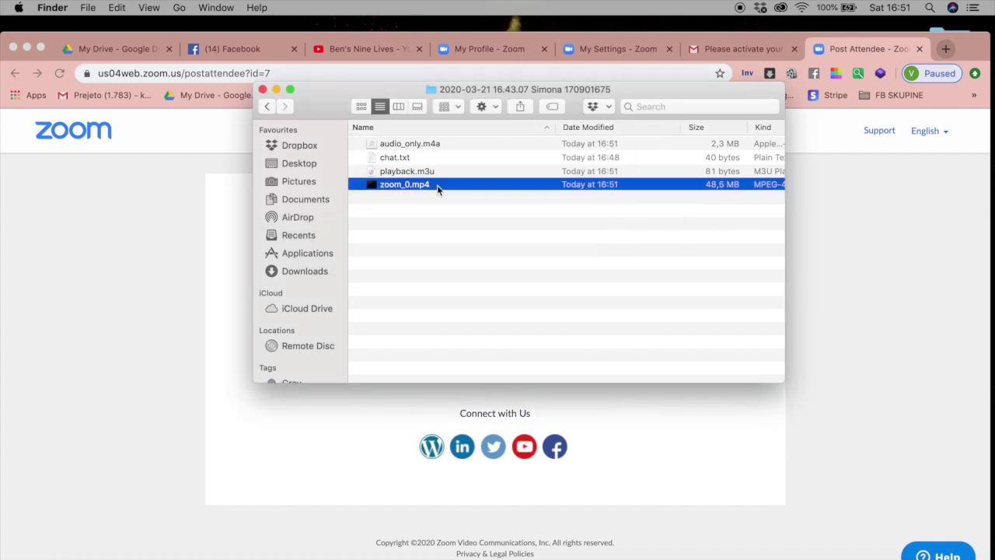
pyautogui.press('space')
# Scrub through the zoom_0.mp4 preview from 00:38 to 03:53, then close it and return to Chrome.
pyautogui.click(210, 541)
pyautogui.click(272, 541)
pyautogui.click(322, 543)
pyautogui.click(379, 543)
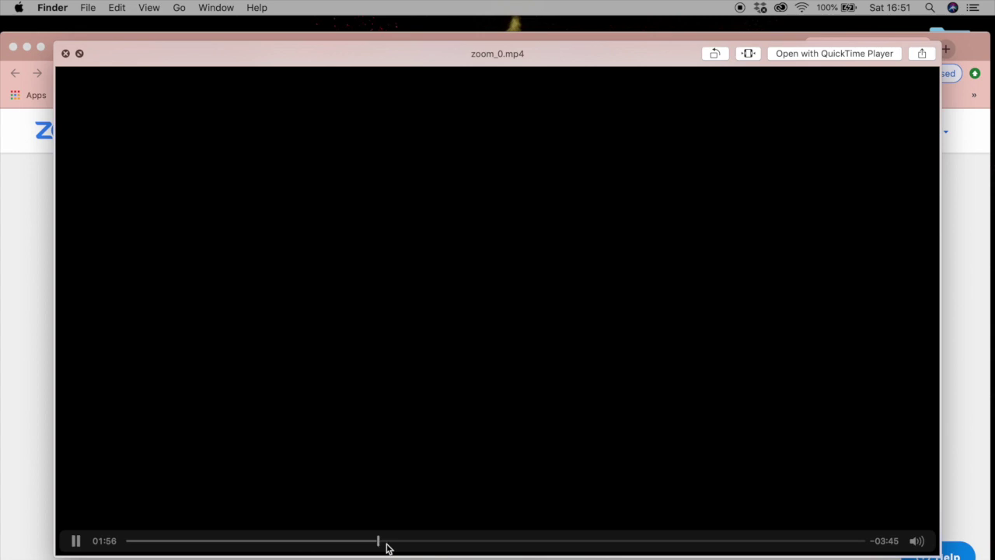
pyautogui.click(436, 542)
pyautogui.click(415, 541)
pyautogui.click(381, 541)
pyautogui.click(482, 542)
pyautogui.press('space')
pyautogui.click(630, 541)
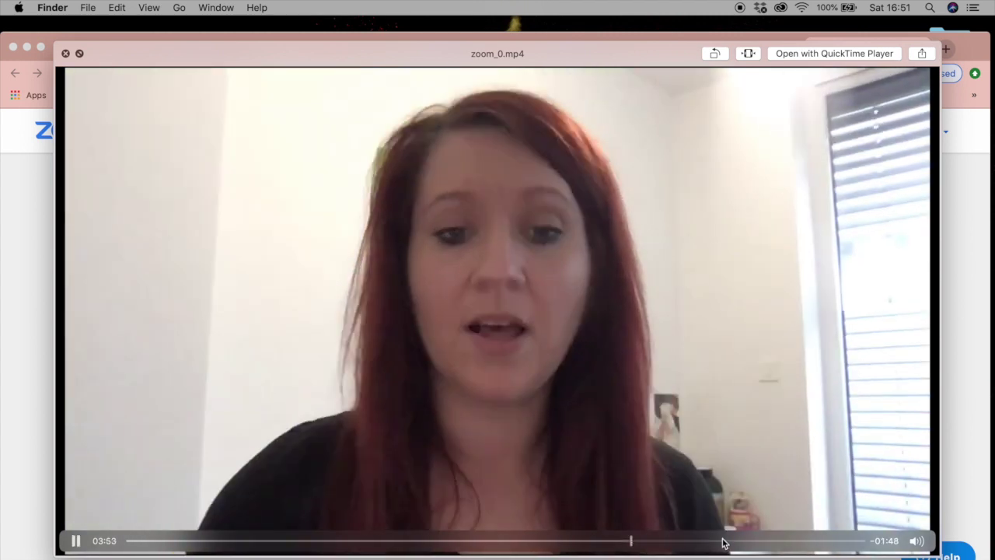
pyautogui.press('space')
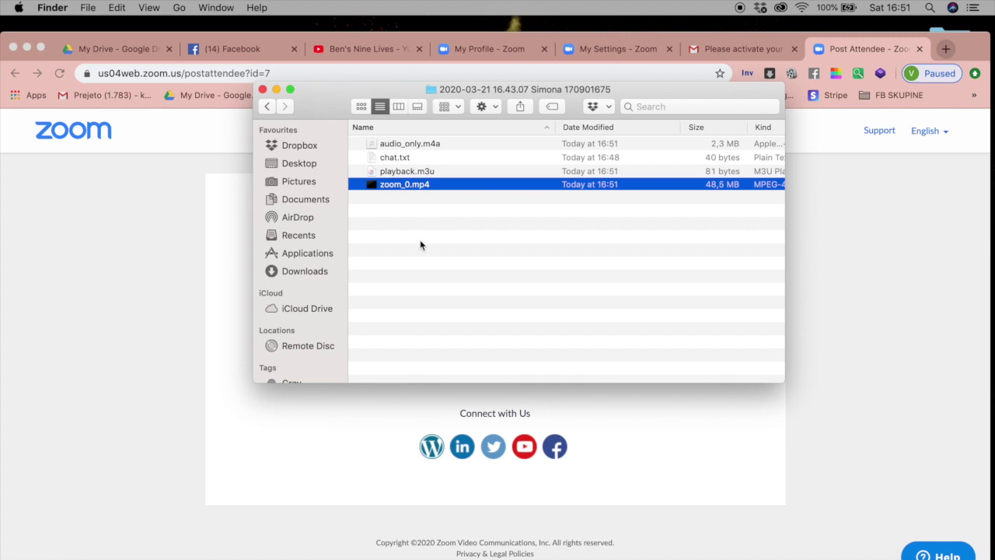
pyautogui.click(193, 246)
pyautogui.click(284, 74)
# Load the autocompleted 'we' address in Chrome and scroll to check the account's Basic user type.
pyautogui.write('we')
pyautogui.press('Return')
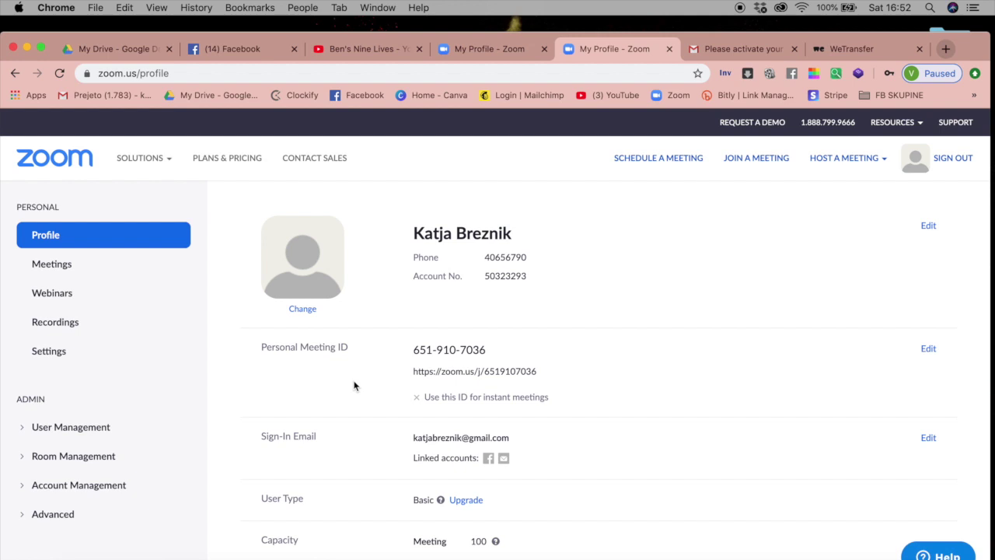
pyautogui.scroll(-4, 354, 385)
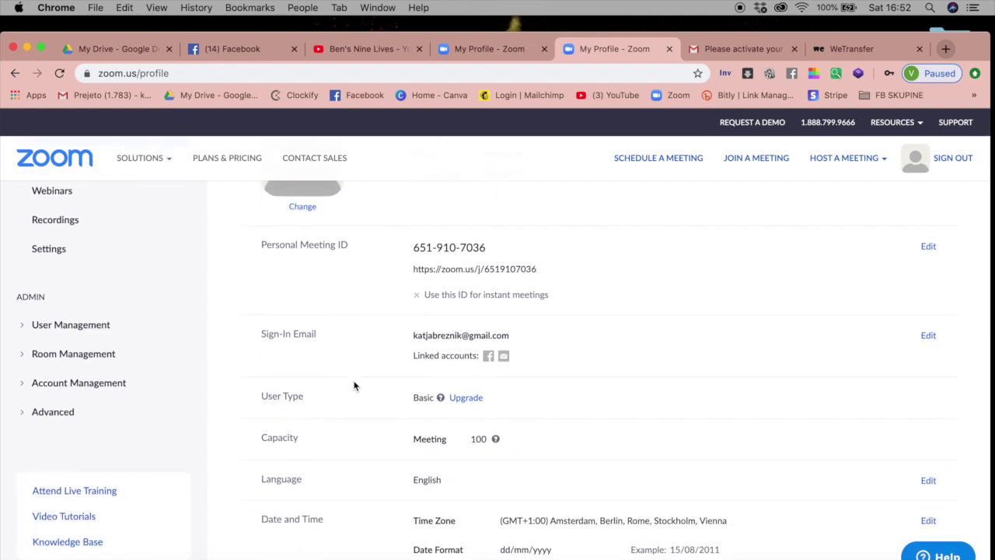
pyautogui.scroll(4, 354, 386)
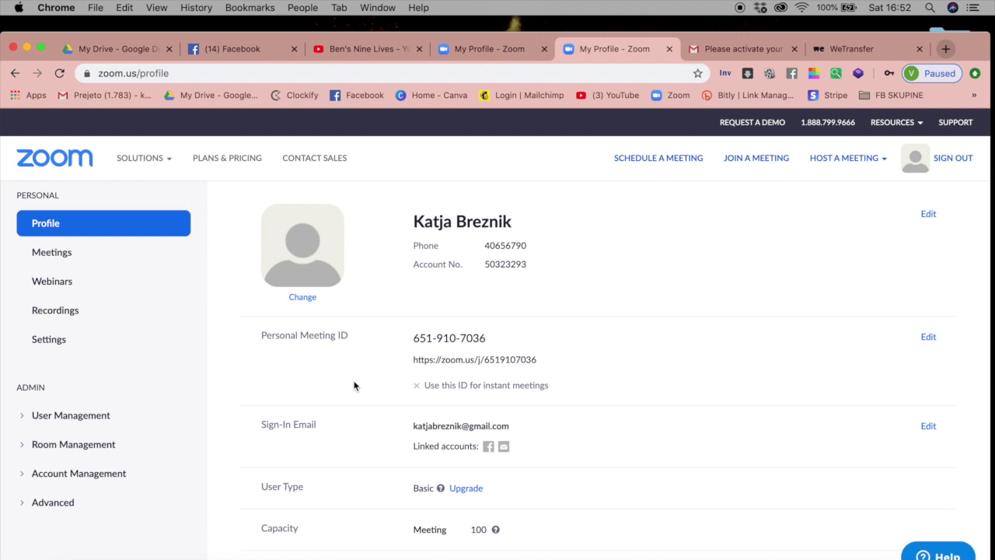
# Open Plans & Pricing, dismiss the resources banner, and compare the Basic, Pro, Business and Enterprise plans.
pyautogui.click(233, 163)
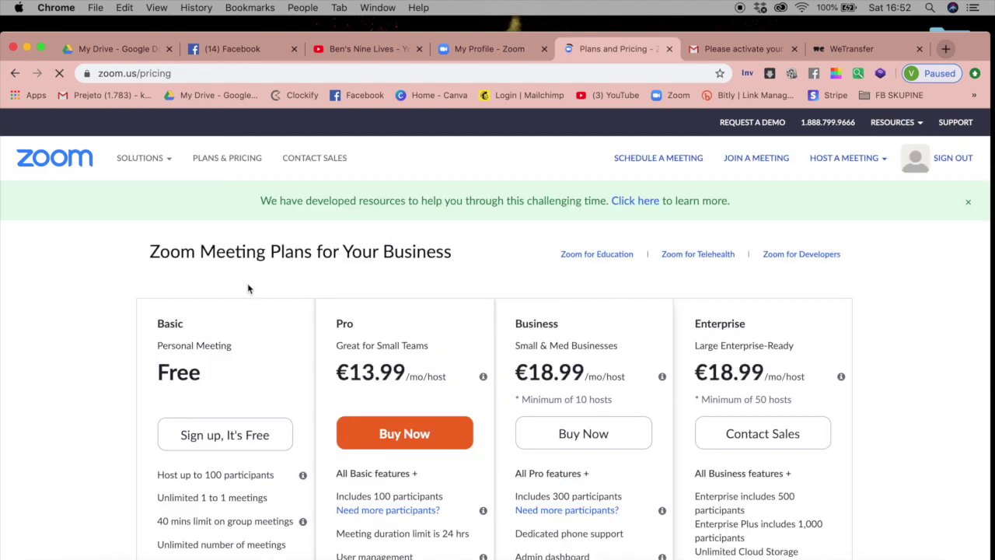
pyautogui.scroll(-2, 87, 391)
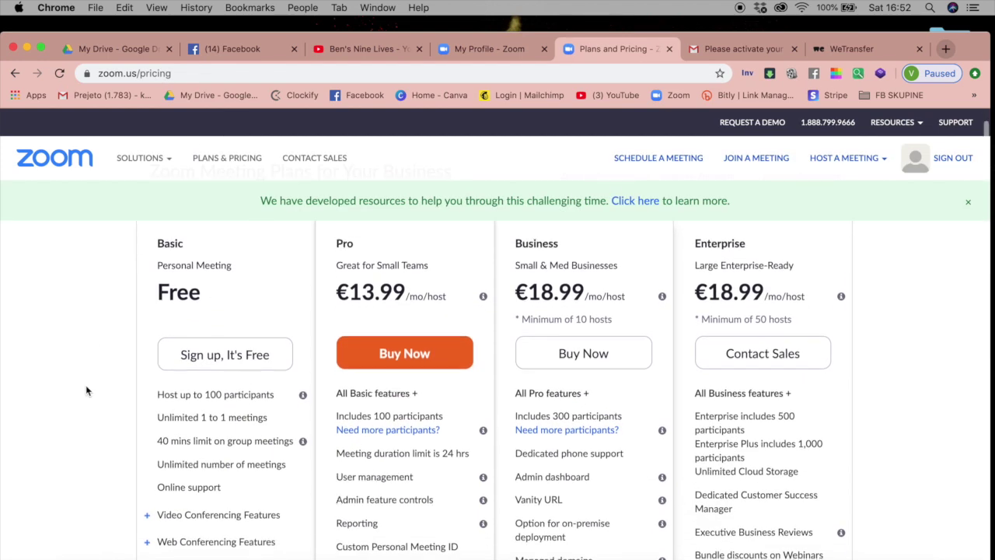
pyautogui.scroll(-1, 85, 390)
pyautogui.scroll(2, 86, 390)
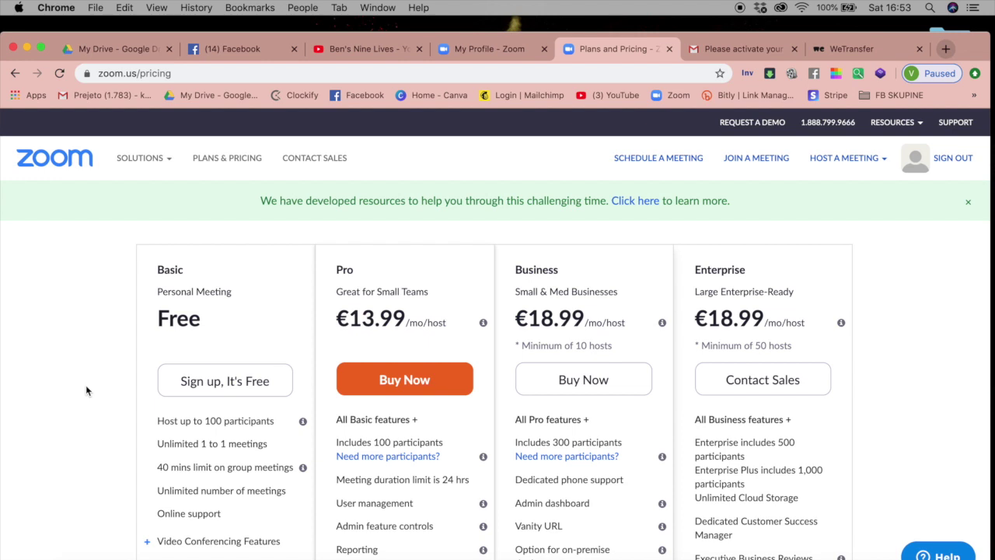
pyautogui.scroll(-1, 86, 385)
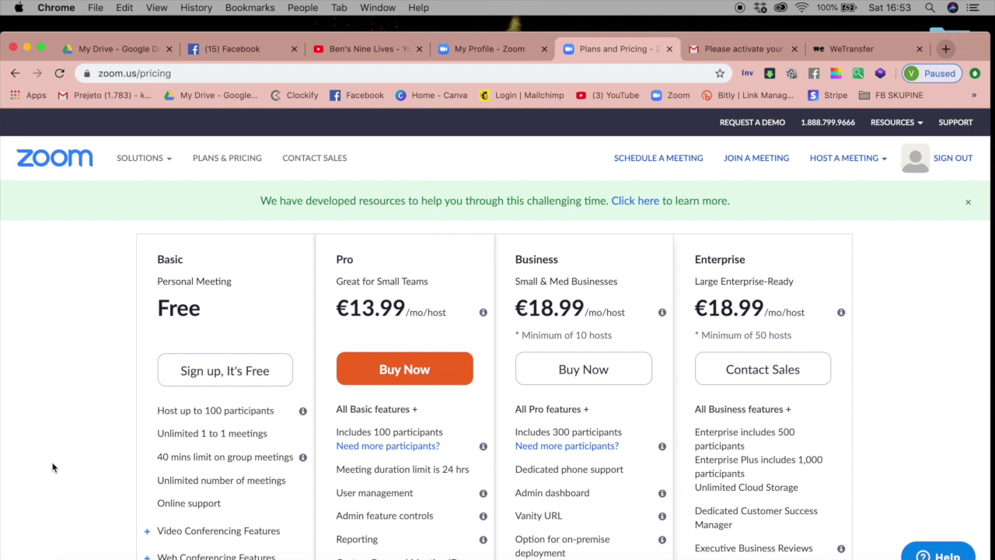
pyautogui.scroll(-1, 53, 467)
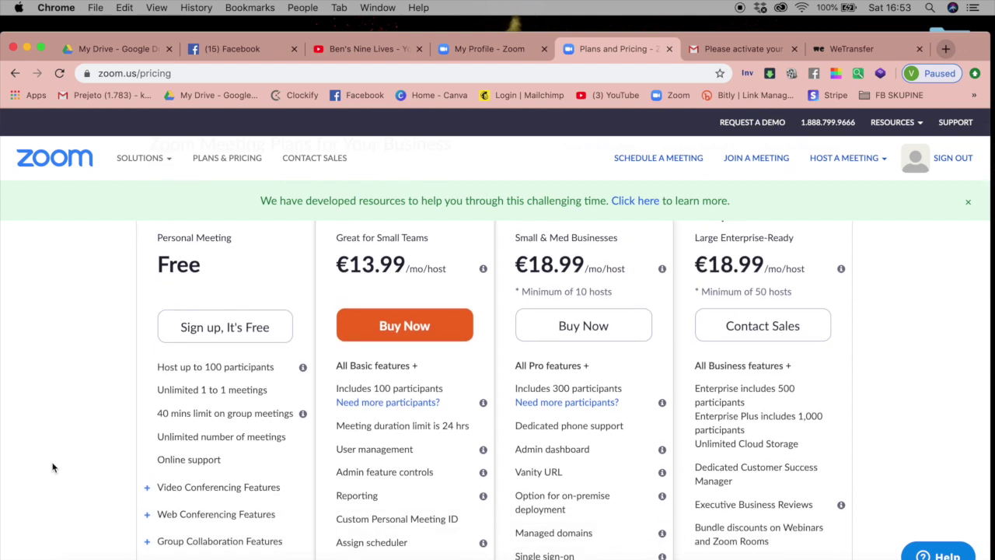
pyautogui.click(967, 202)
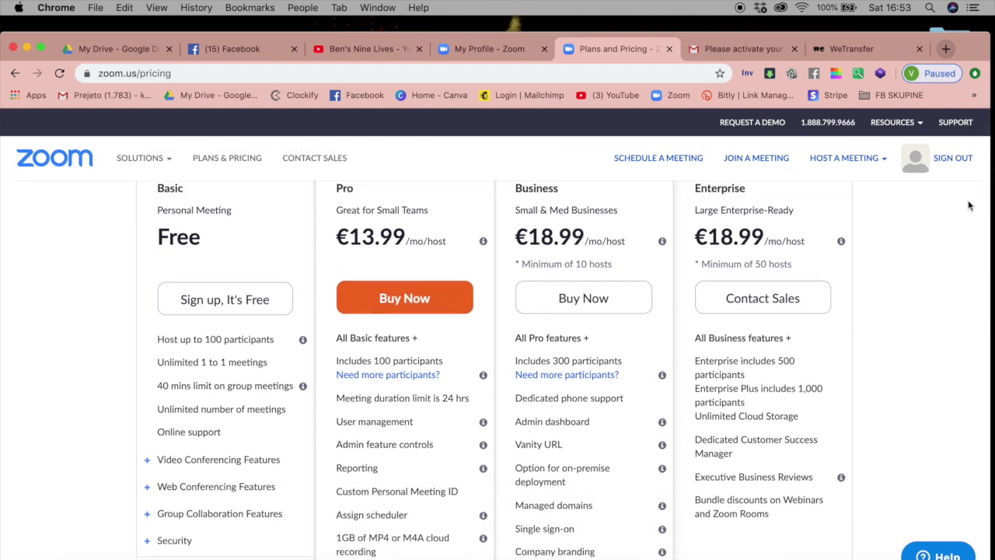
pyautogui.scroll(1, 450, 404)
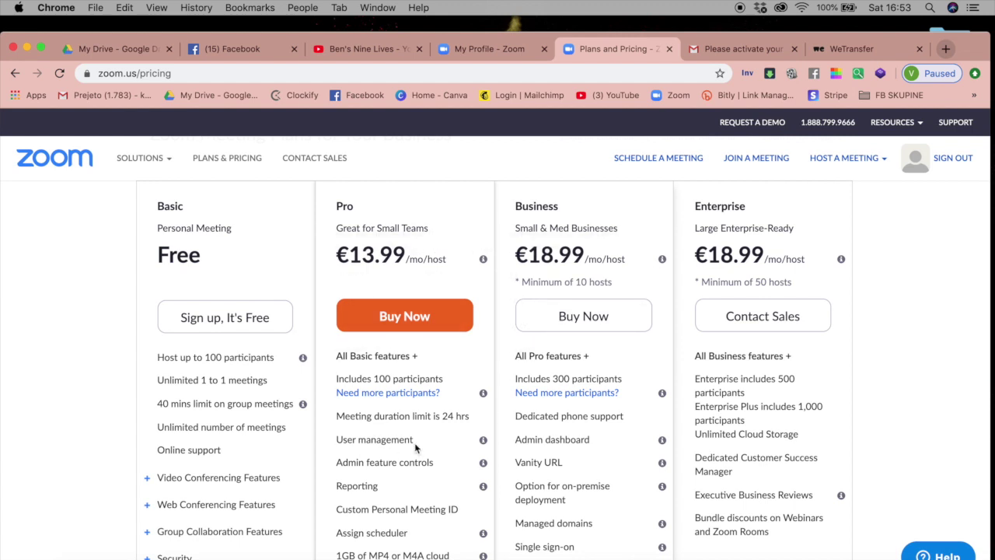
# Start buying the Pro plan and compare monthly versus annual billing.
pyautogui.click(418, 320)
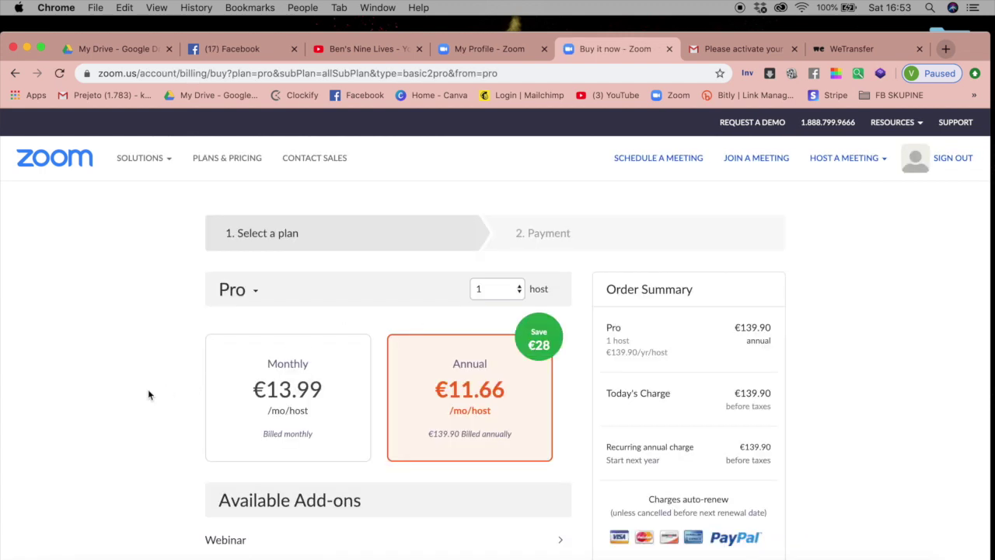
pyautogui.click(214, 398)
pyautogui.scroll(-1, 214, 398)
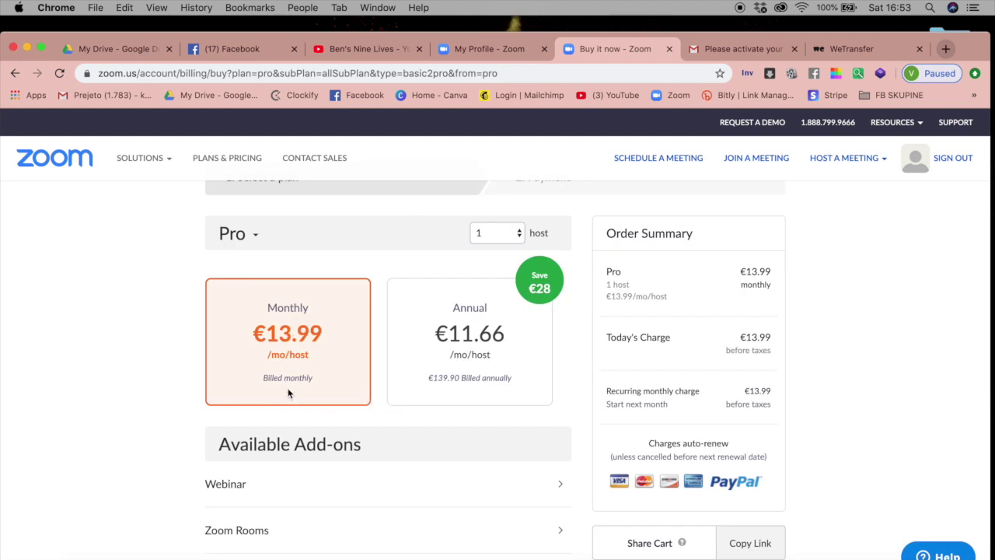
pyautogui.click(495, 356)
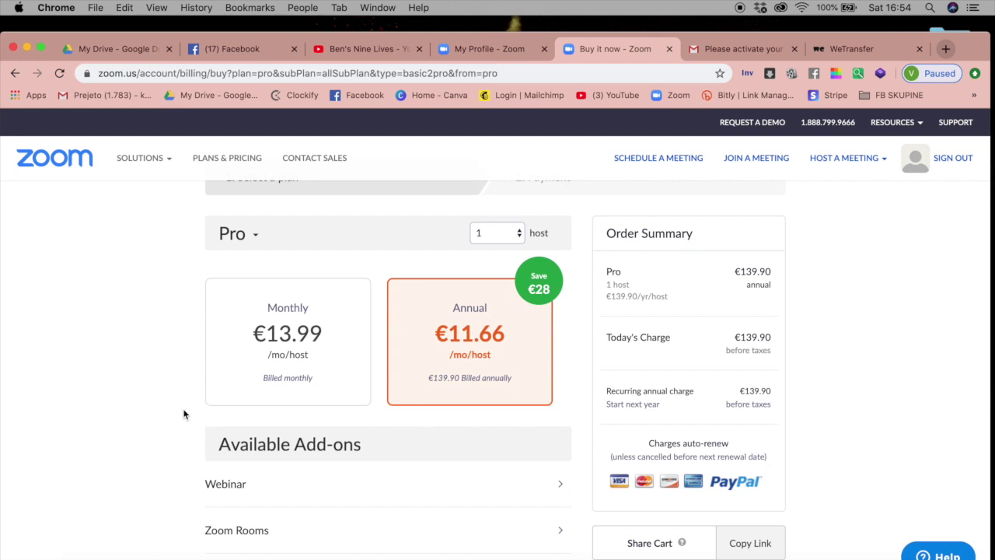
pyautogui.scroll(-1, 175, 414)
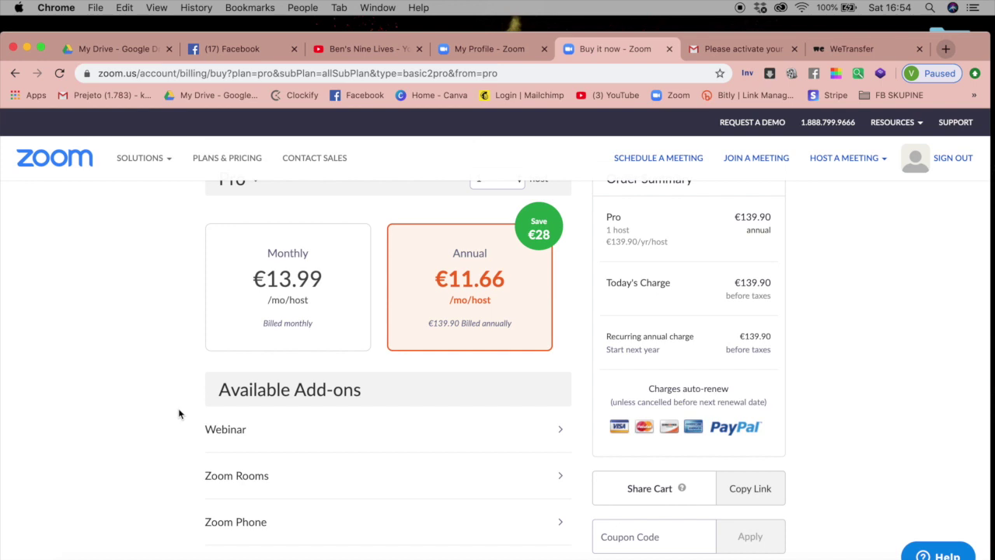
# Review the Webinar add-on sizes, trying 500 Participants before returning to 100 Participants.
pyautogui.click(558, 434)
pyautogui.scroll(-3, 432, 465)
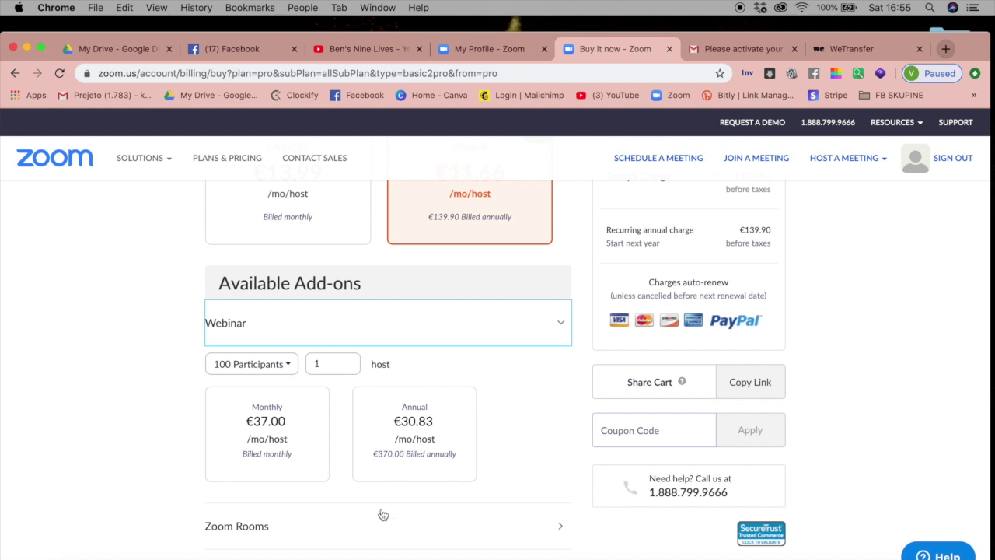
pyautogui.click(288, 365)
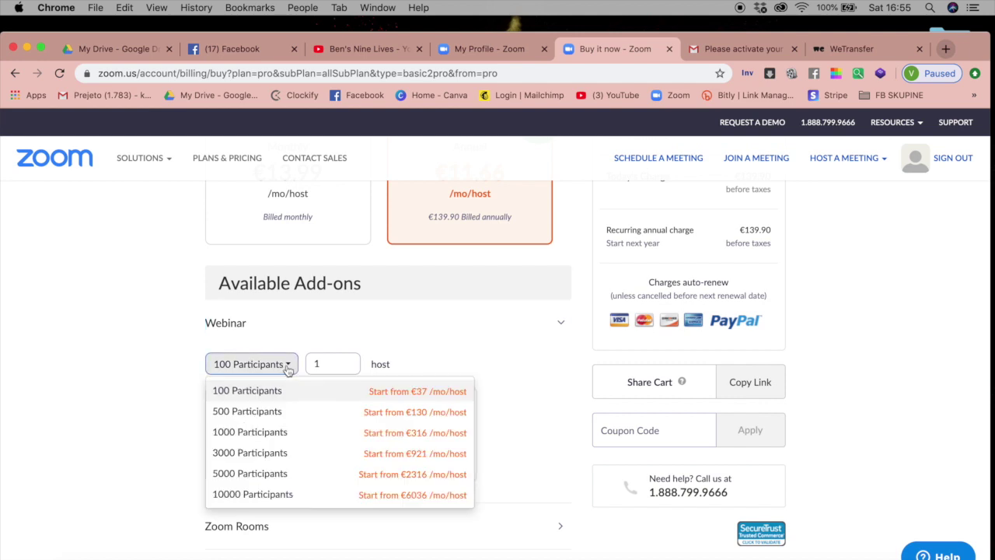
pyautogui.click(284, 420)
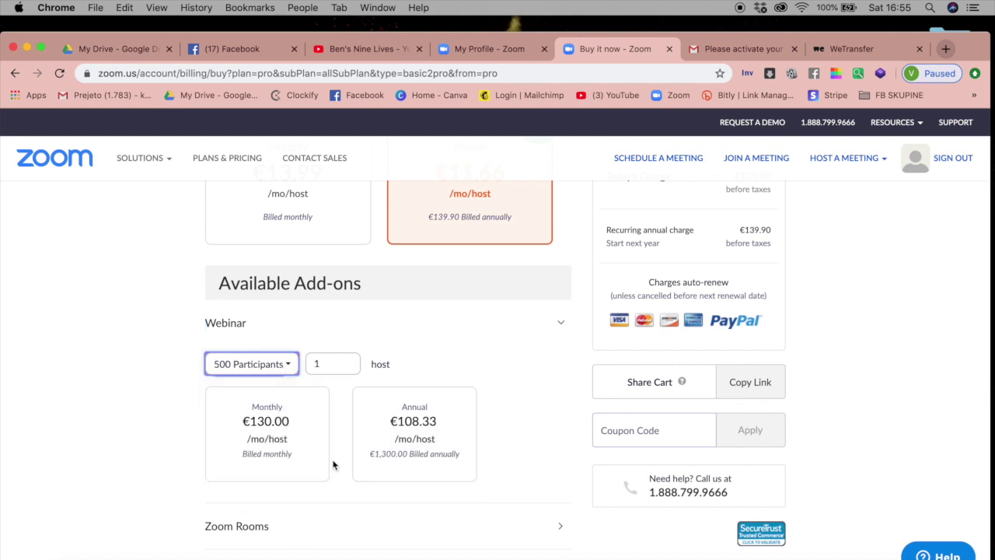
pyautogui.scroll(3, 493, 469)
pyautogui.scroll(-2, 493, 469)
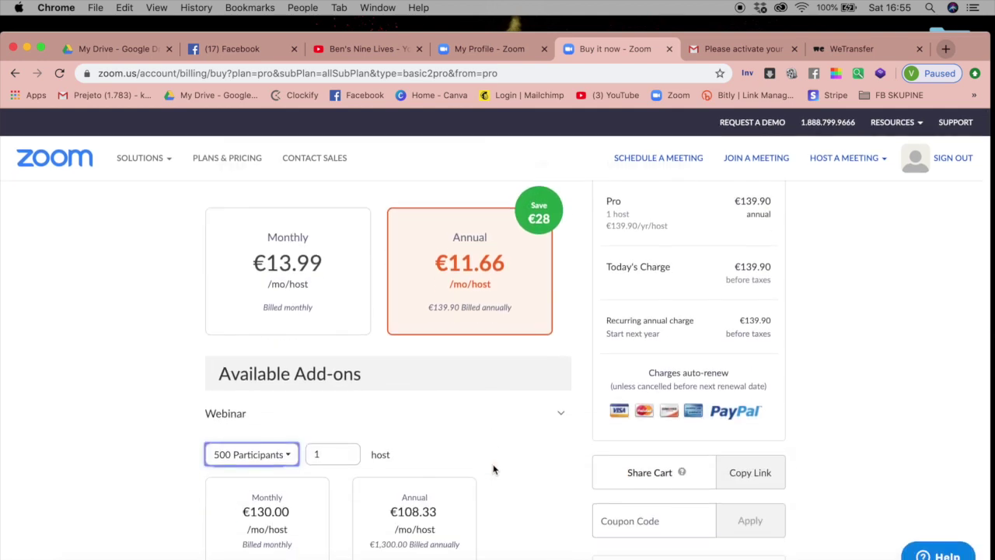
pyautogui.click(285, 457)
pyautogui.click(283, 336)
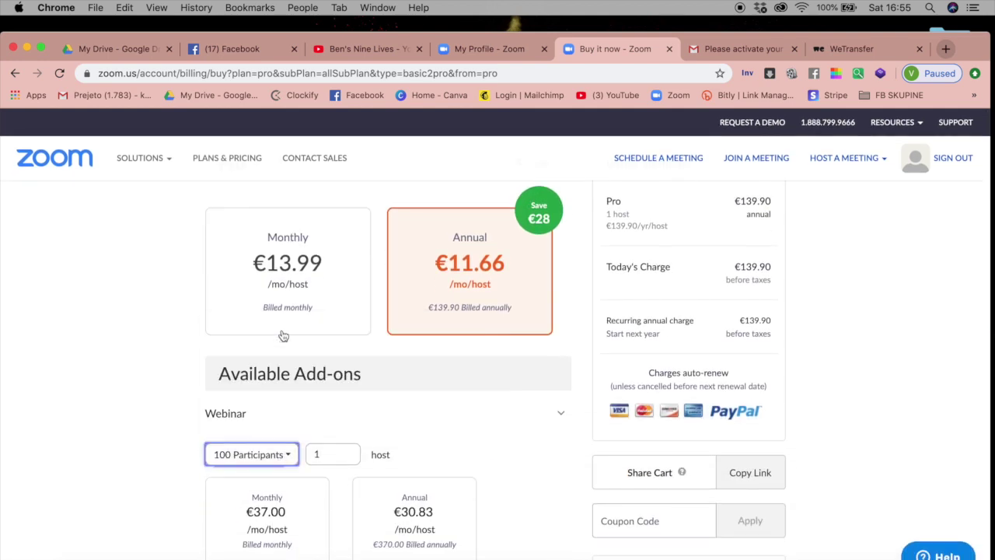
# Reselect monthly billing for Pro and review the €17.07 total due today.
pyautogui.scroll(3, 284, 336)
pyautogui.click(299, 391)
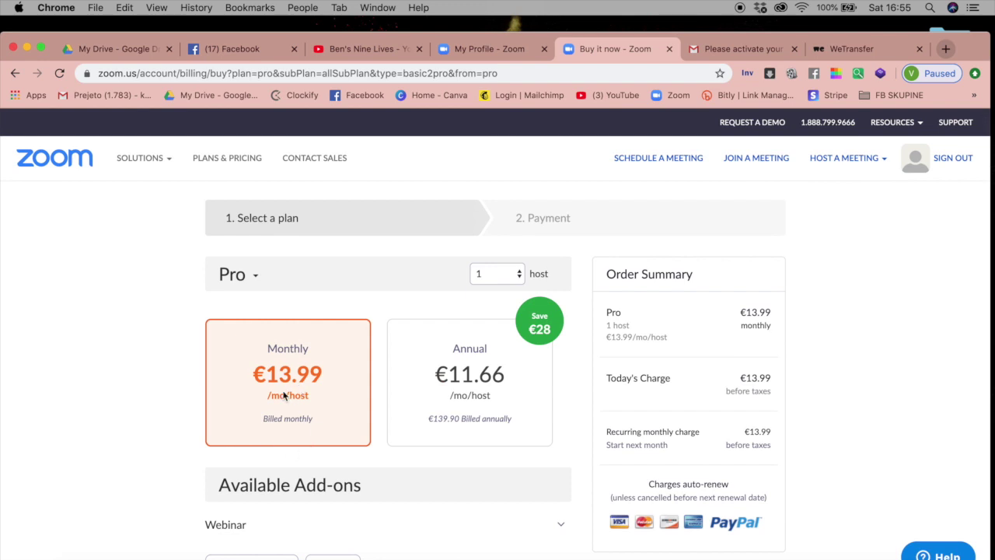
pyautogui.scroll(1, 129, 511)
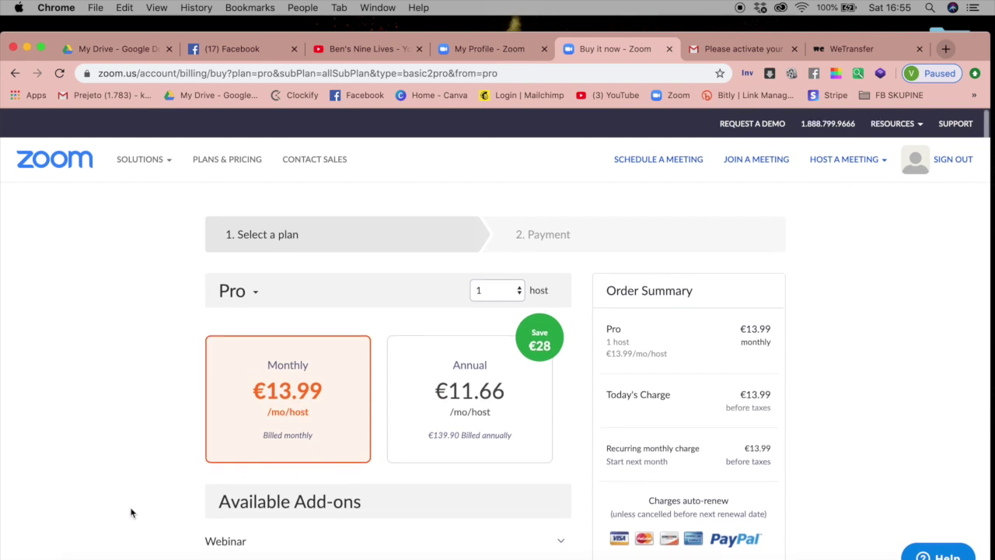
pyautogui.scroll(-5, 493, 490)
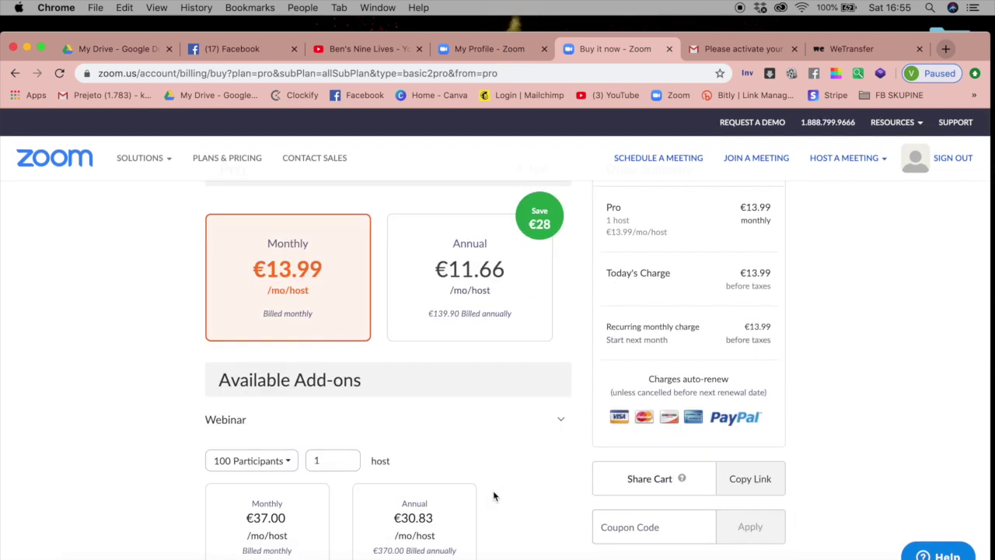
pyautogui.scroll(1, 493, 490)
pyautogui.scroll(1, 612, 483)
pyautogui.scroll(2, 612, 487)
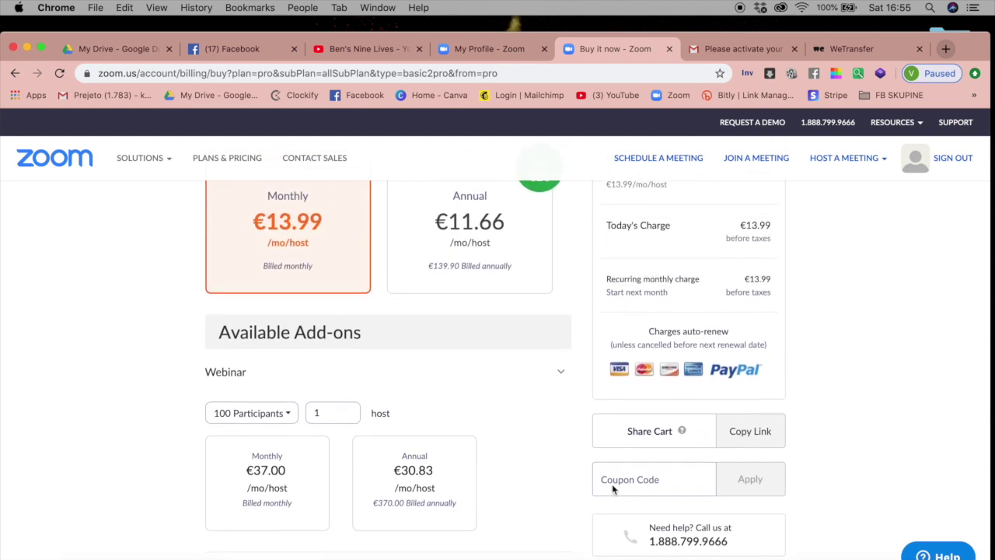
pyautogui.scroll(-5, 611, 487)
pyautogui.scroll(4, 613, 488)
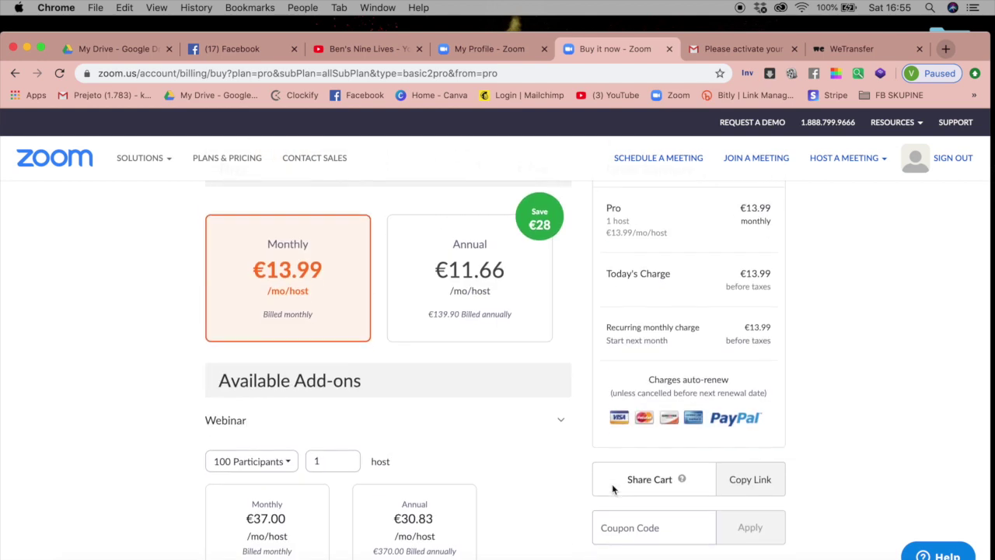
pyautogui.scroll(-6, 613, 489)
pyautogui.scroll(-3, 612, 488)
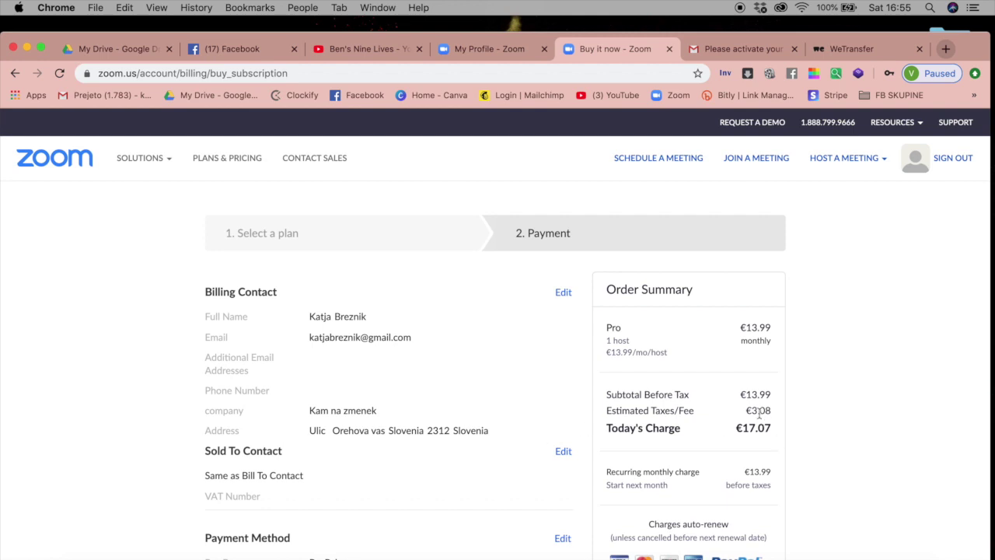
# Accept the terms, confirm the Pro monthly €13.99 order, and review the now-active subscription.
pyautogui.scroll(-5, 522, 482)
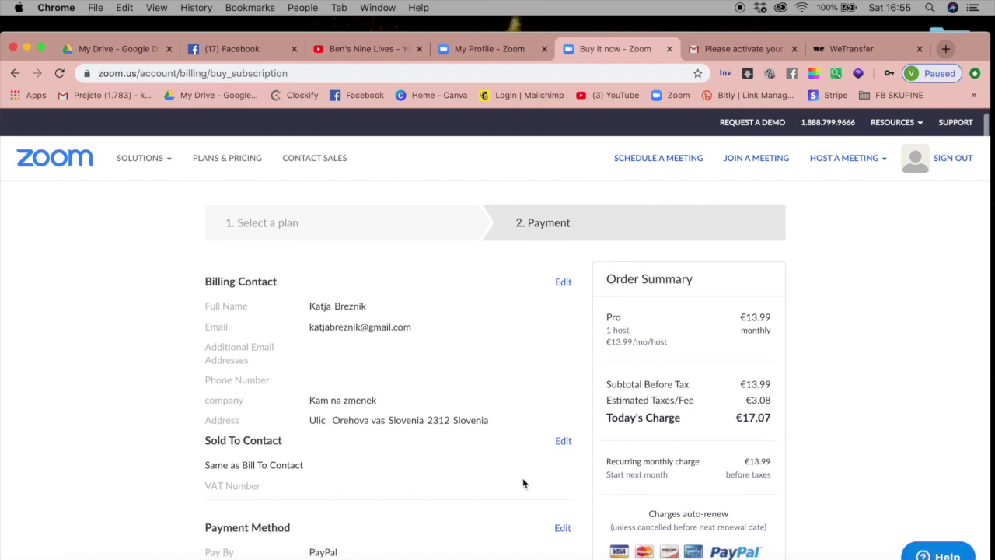
pyautogui.scroll(-3, 522, 482)
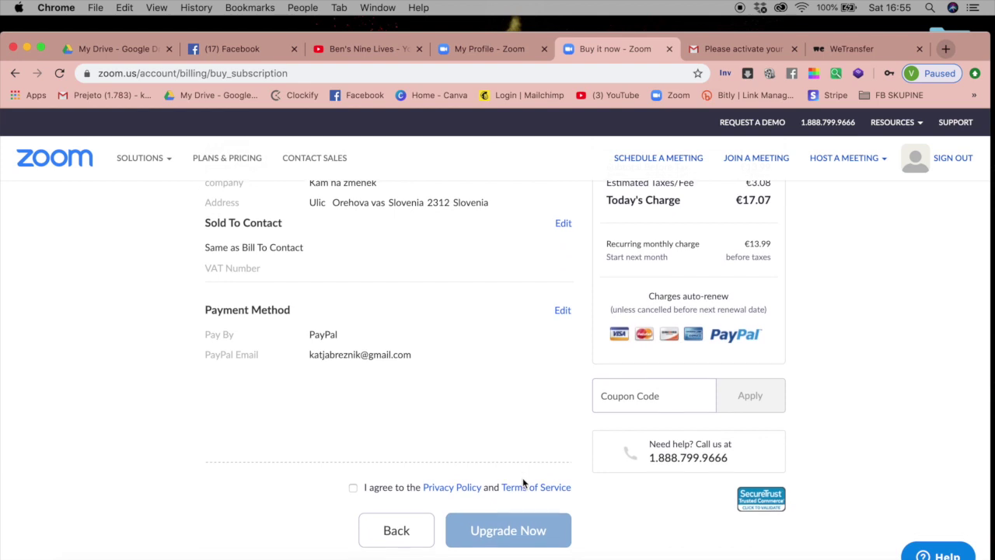
pyautogui.click(353, 451)
pyautogui.click(516, 505)
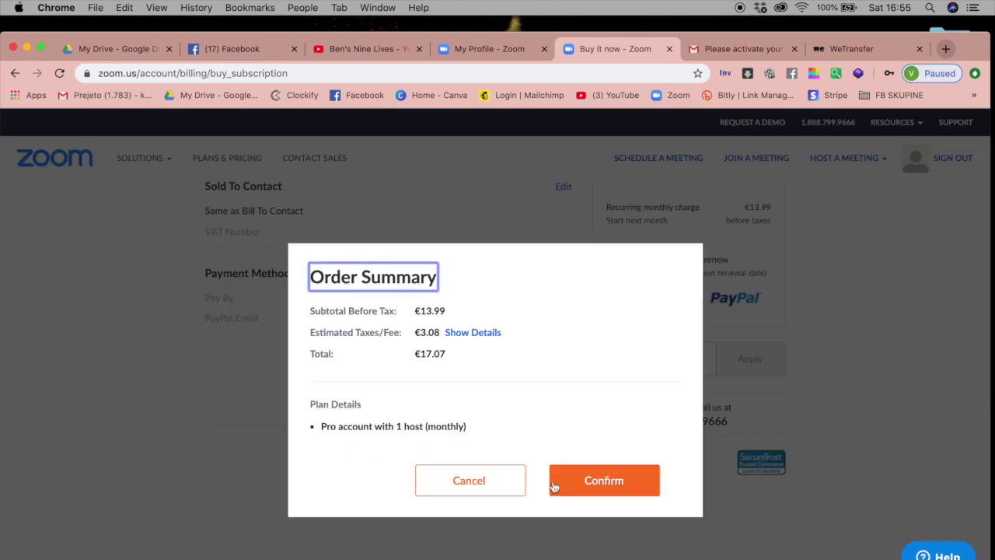
pyautogui.click(602, 481)
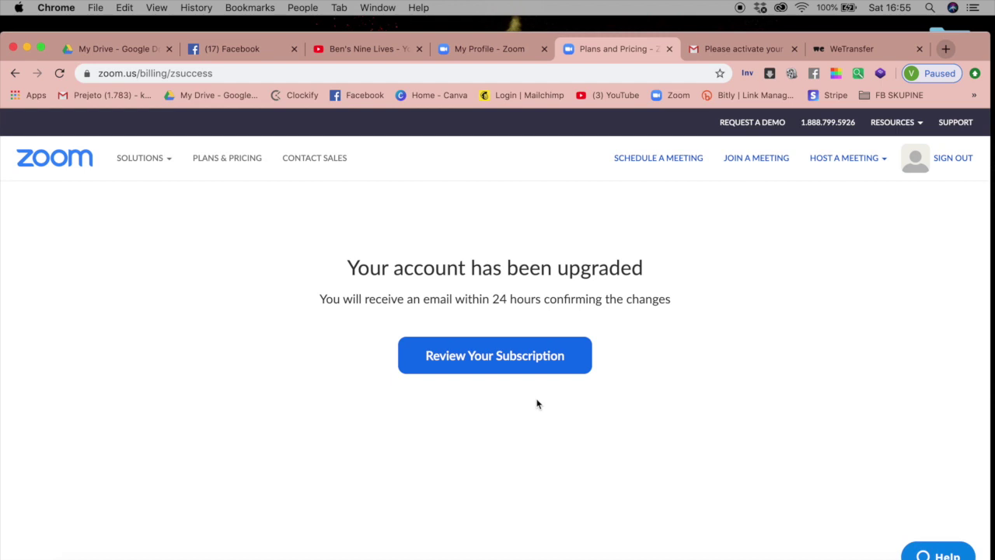
pyautogui.click(523, 360)
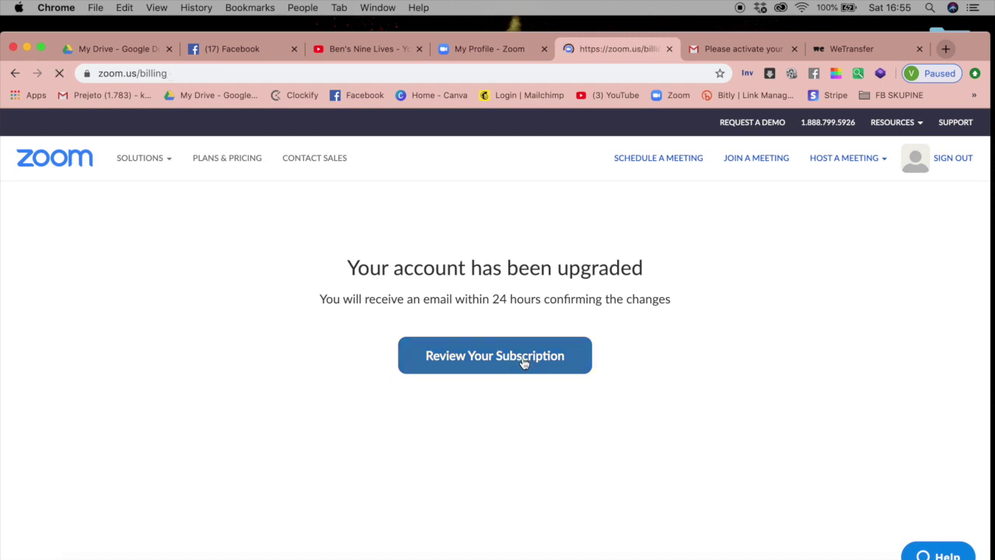